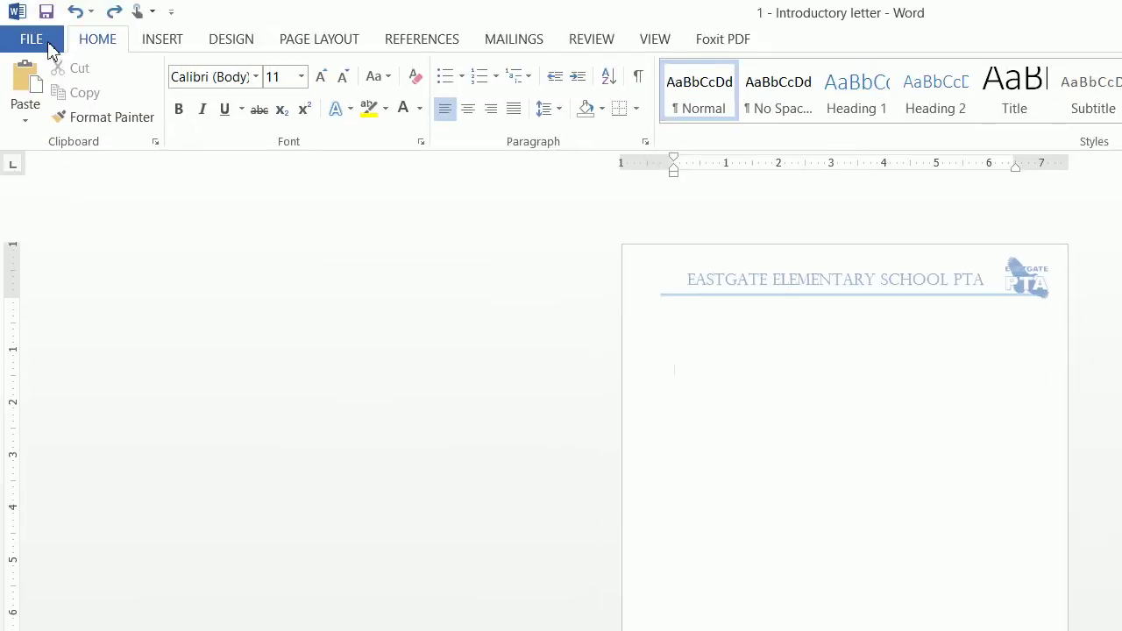
# - Create a new blank document, Document2, and open its empty header for editing
pyautogui.click(49, 44)
pyautogui.click(55, 121)
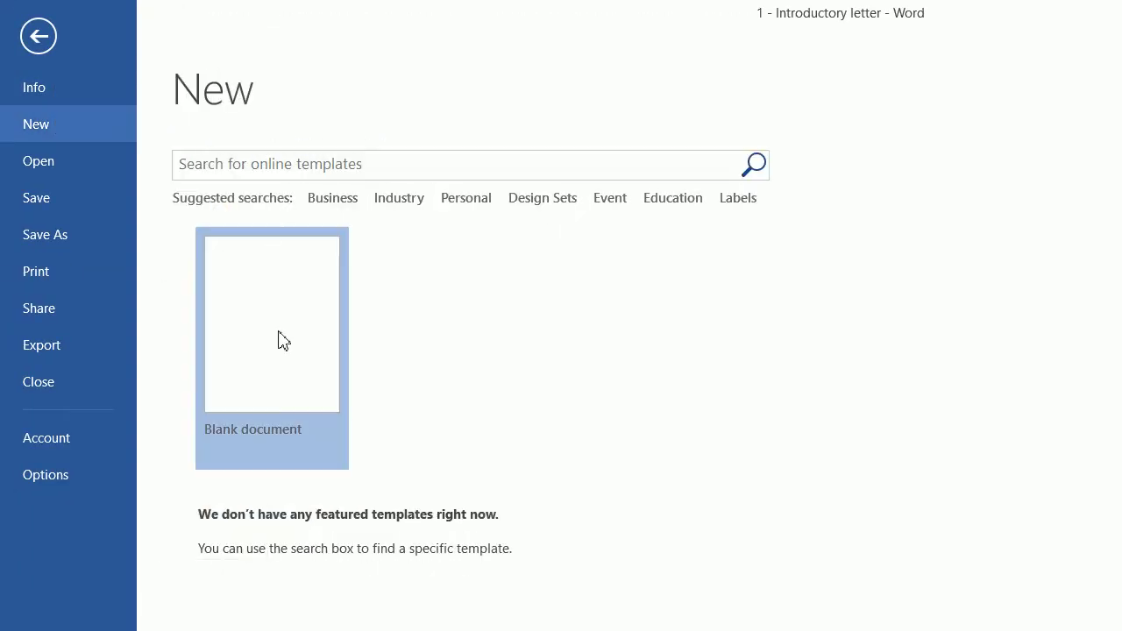
pyautogui.click(283, 341)
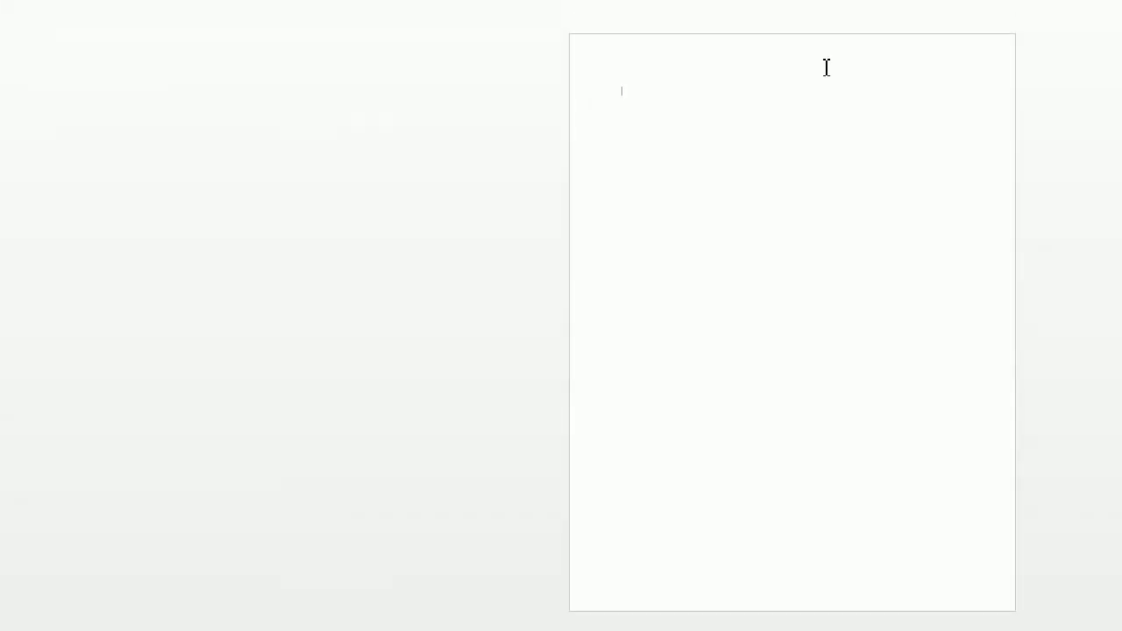
pyautogui.doubleClick(820, 67)
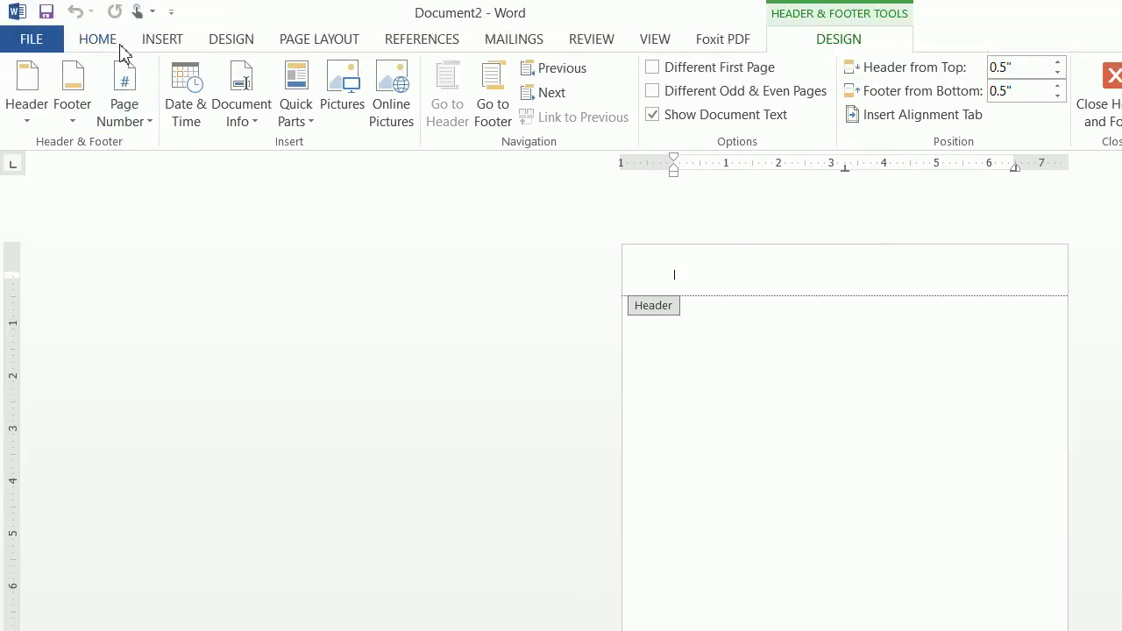
pyautogui.click(113, 44)
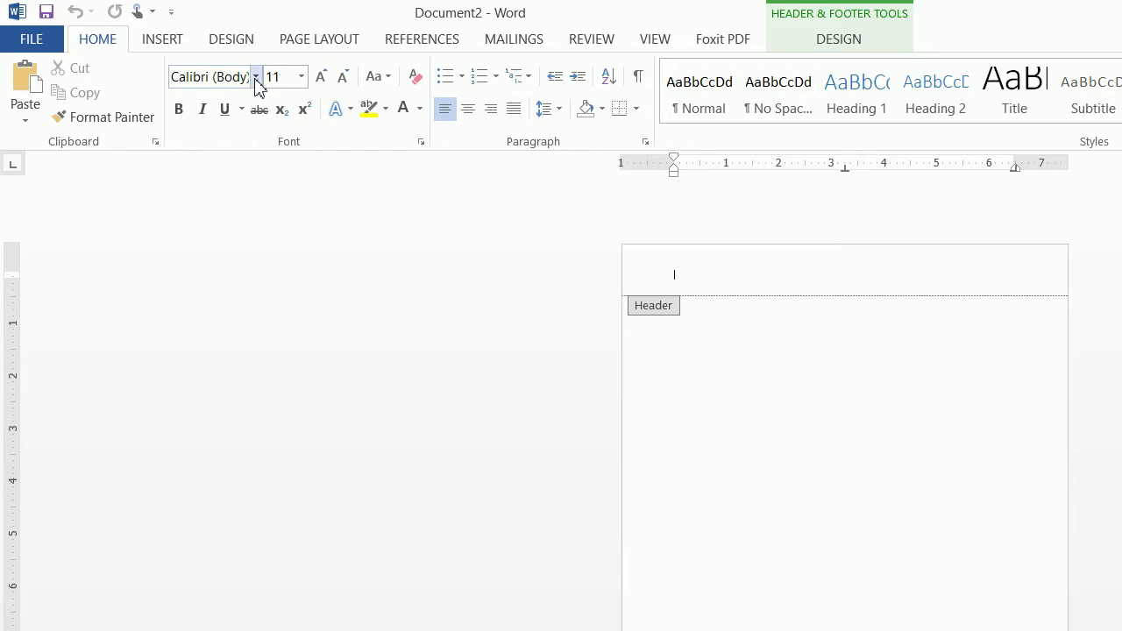
# - Draw a text box stretched across the header
pyautogui.click(162, 44)
pyautogui.click(970, 95)
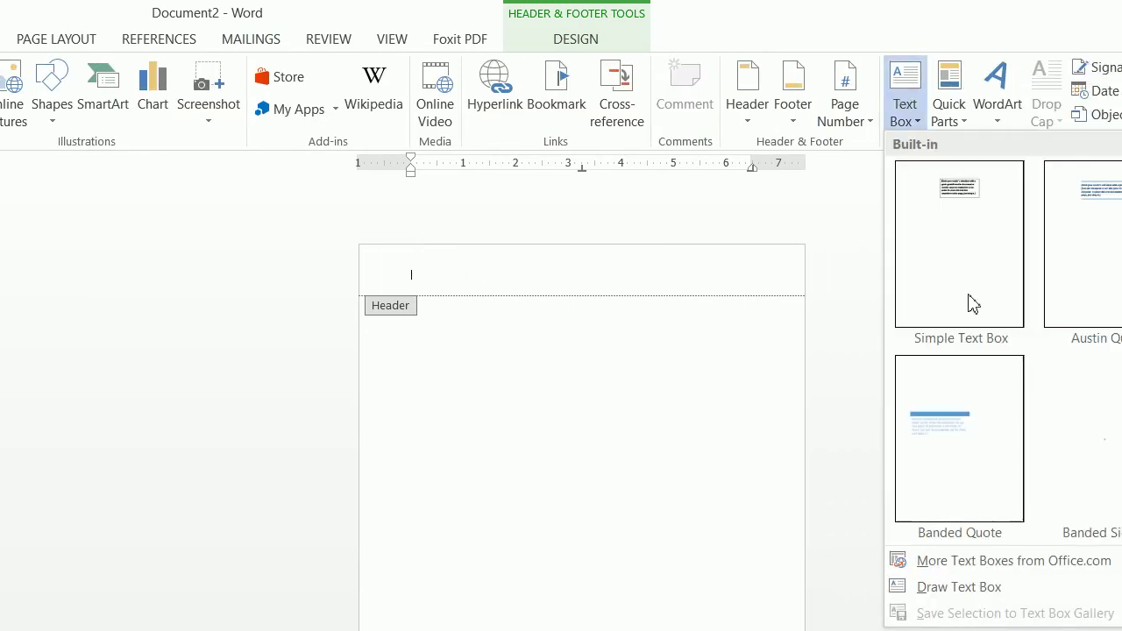
pyautogui.click(977, 587)
pyautogui.moveTo(400, 249); pyautogui.dragTo(488, 284)
pyautogui.moveTo(383, 196)
pyautogui.mouseDown()
pyautogui.moveTo(606, 220)
pyautogui.moveTo(634, 208)
pyautogui.mouseUp()
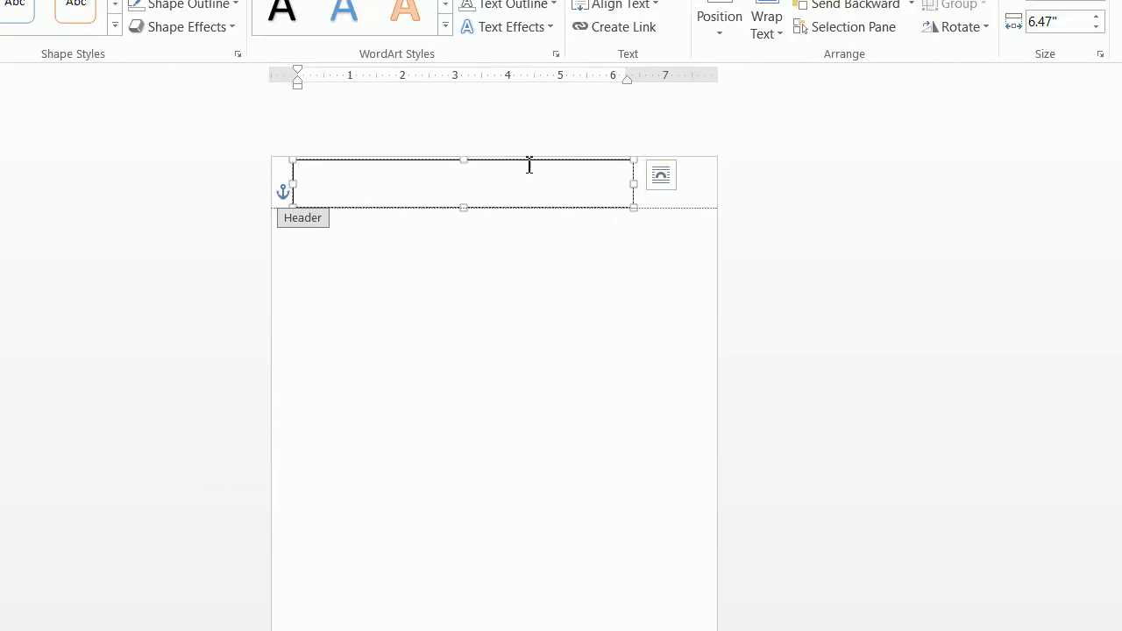
# - Give the header text box No Fill and No Outline
pyautogui.click(517, 255)
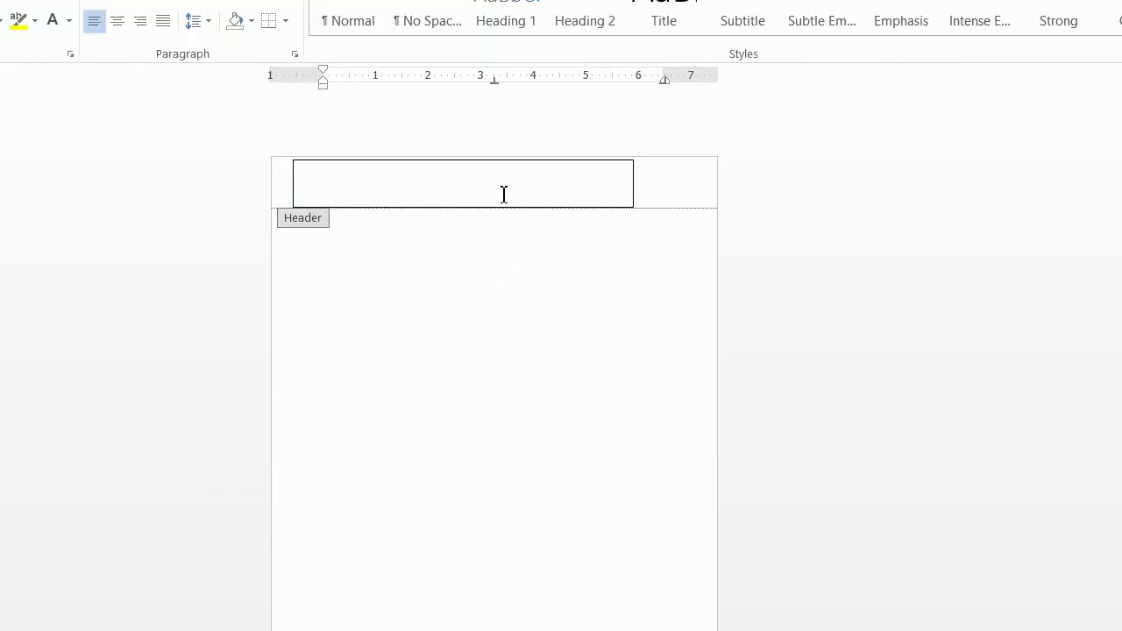
pyautogui.click(493, 161)
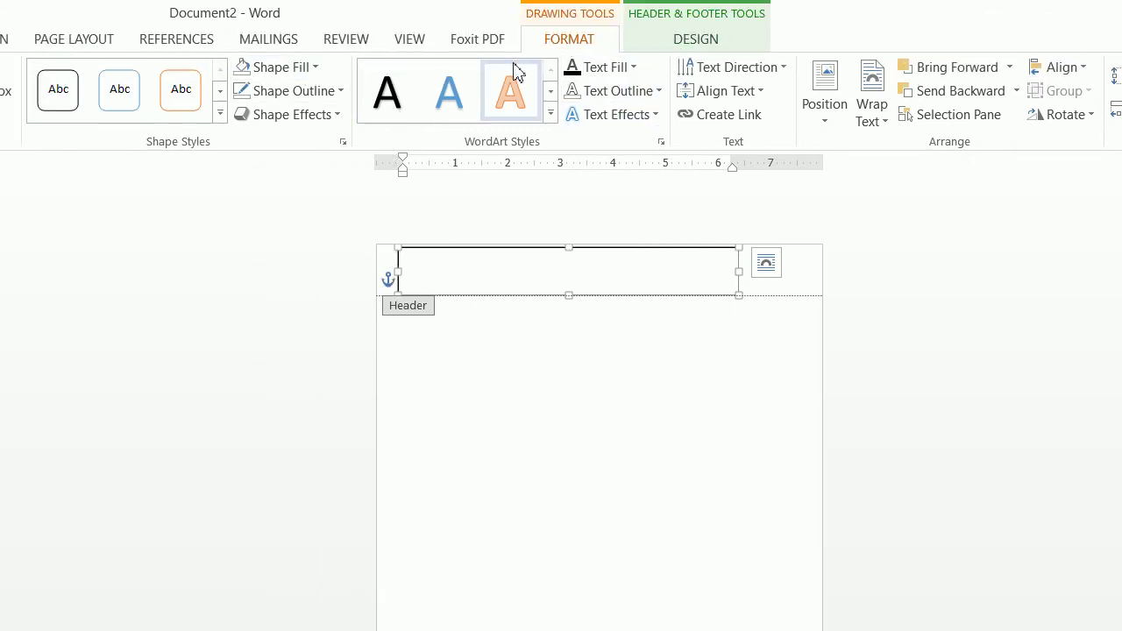
pyautogui.click(298, 69)
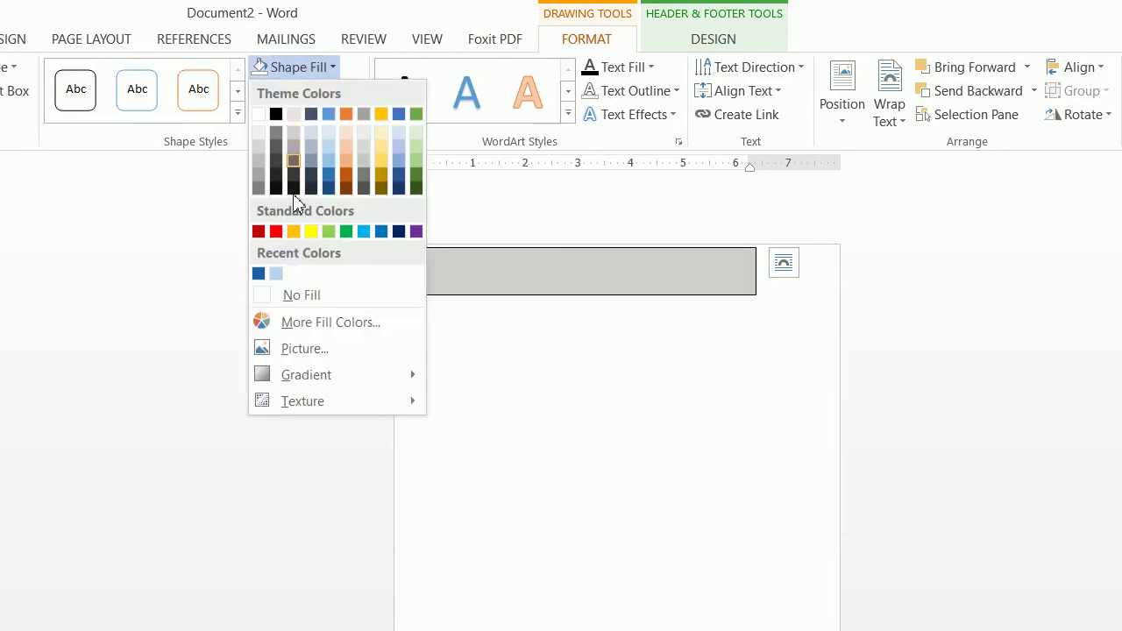
pyautogui.click(297, 297)
pyautogui.click(322, 91)
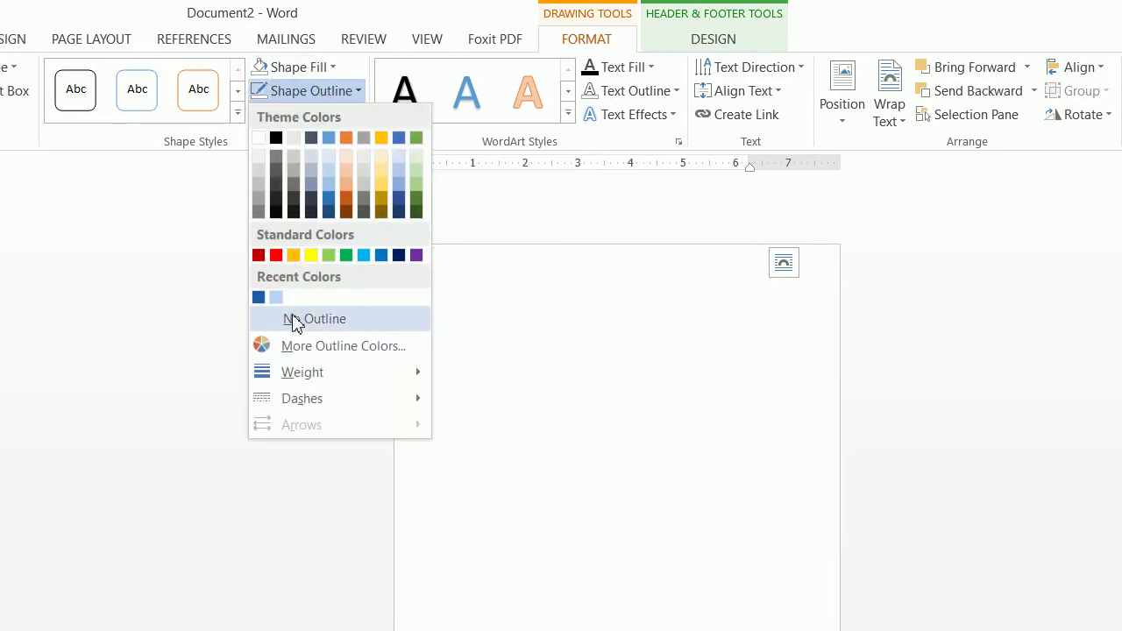
pyautogui.click(293, 320)
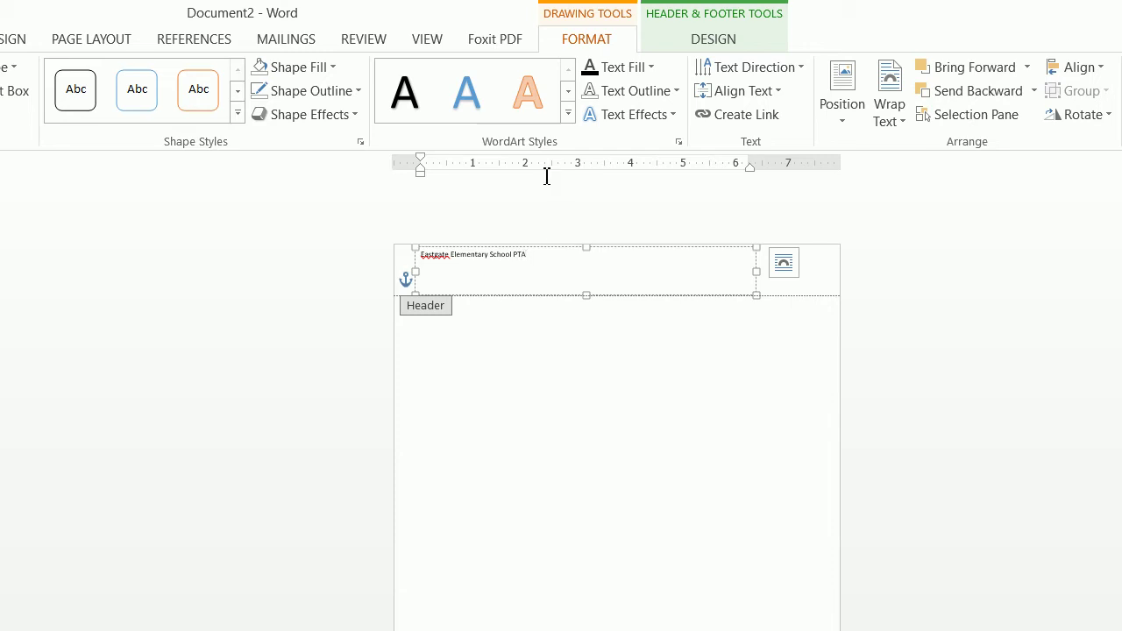
# - Format the header title in Perpetua Titling MT at 22 pt
pyautogui.moveTo(581, 268); pyautogui.dragTo(408, 257)
pyautogui.click(96, 48)
pyautogui.click(237, 77)
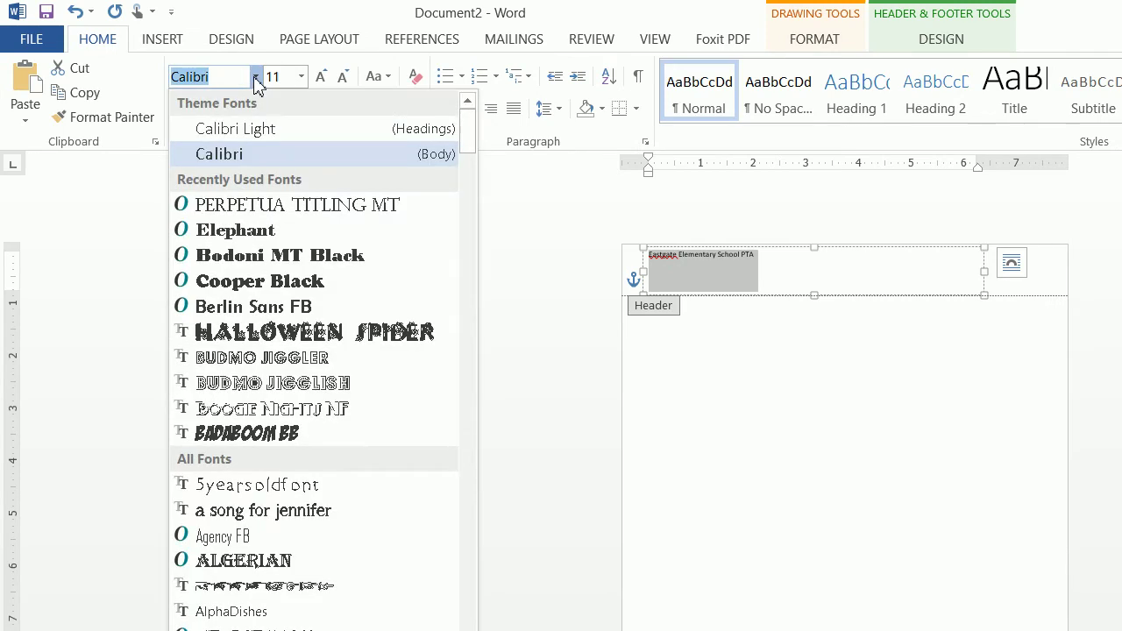
pyautogui.click(306, 205)
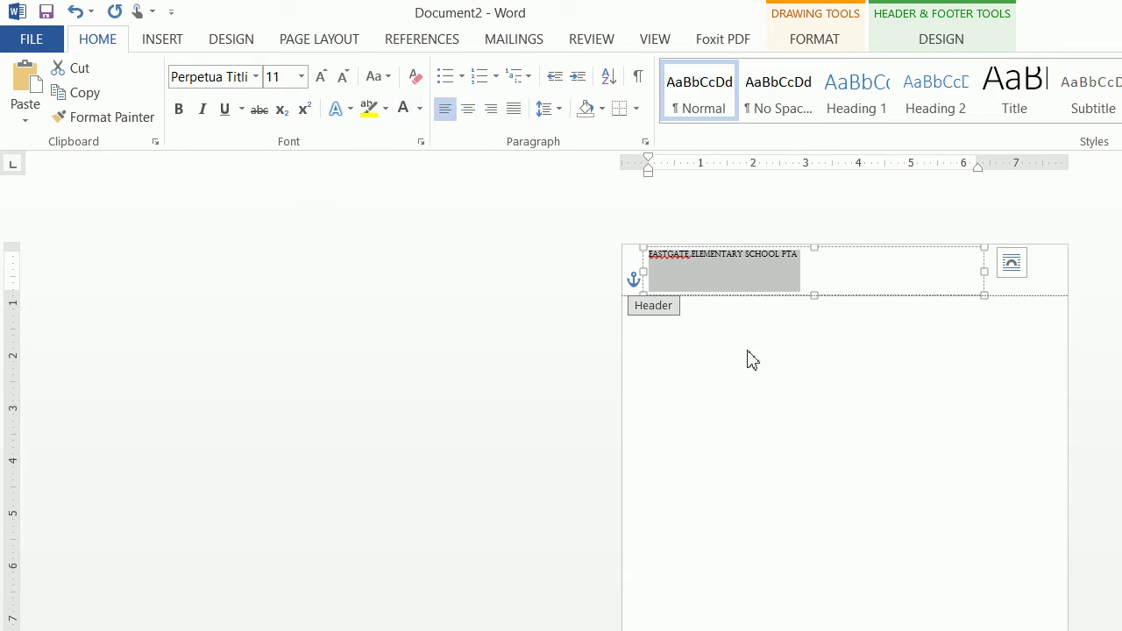
pyautogui.click(285, 78)
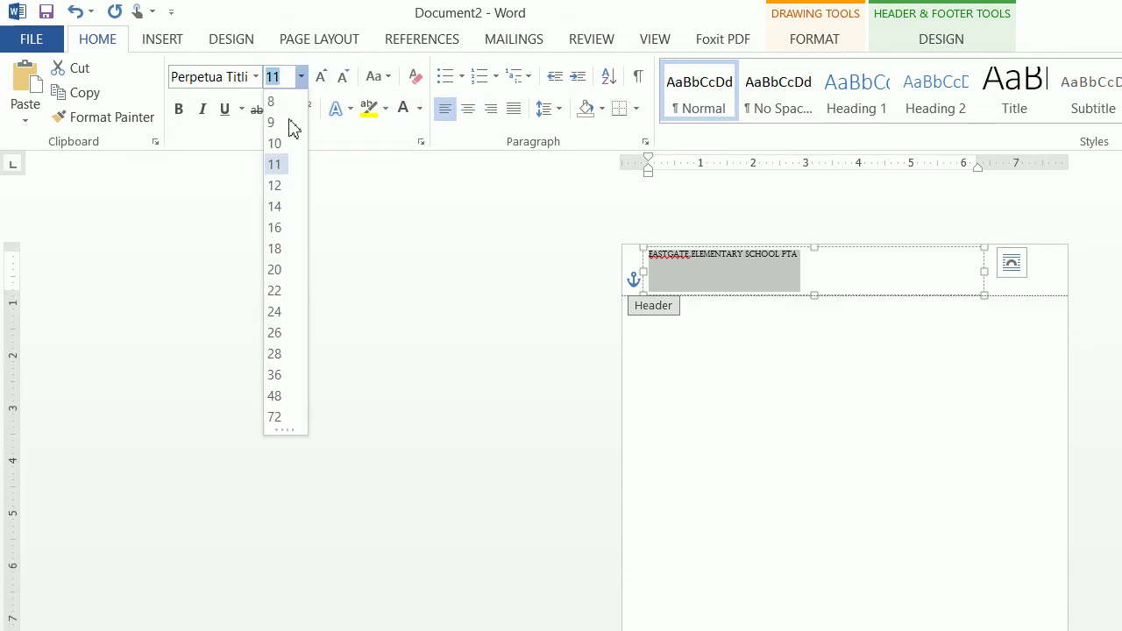
pyautogui.click(279, 295)
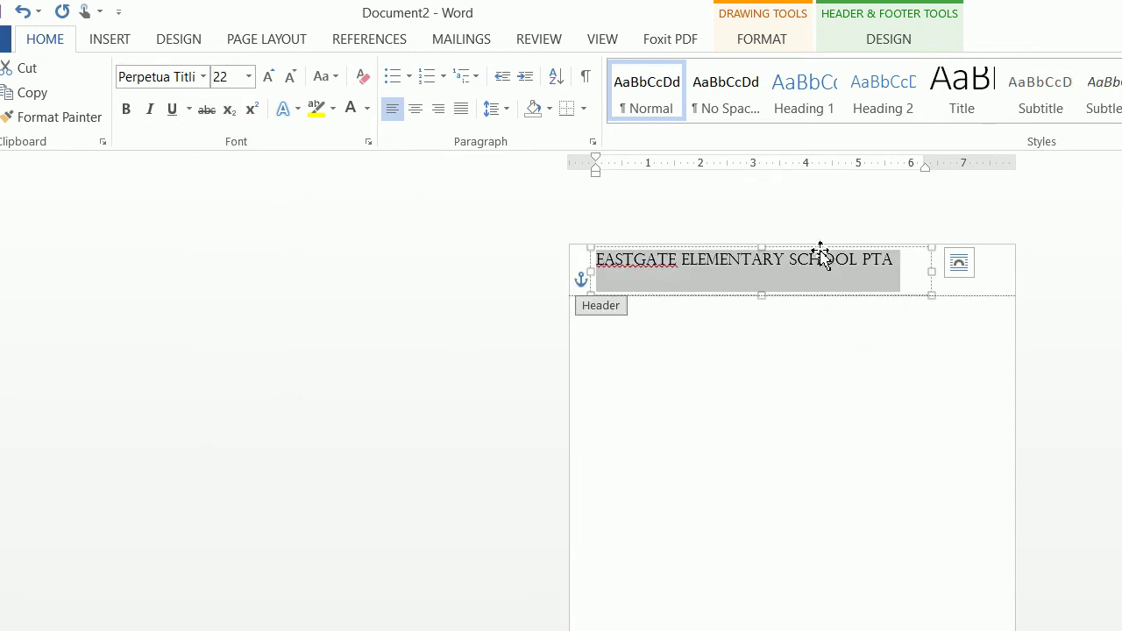
# - Nudge the title text box slightly lower in the header
pyautogui.click(820, 260)
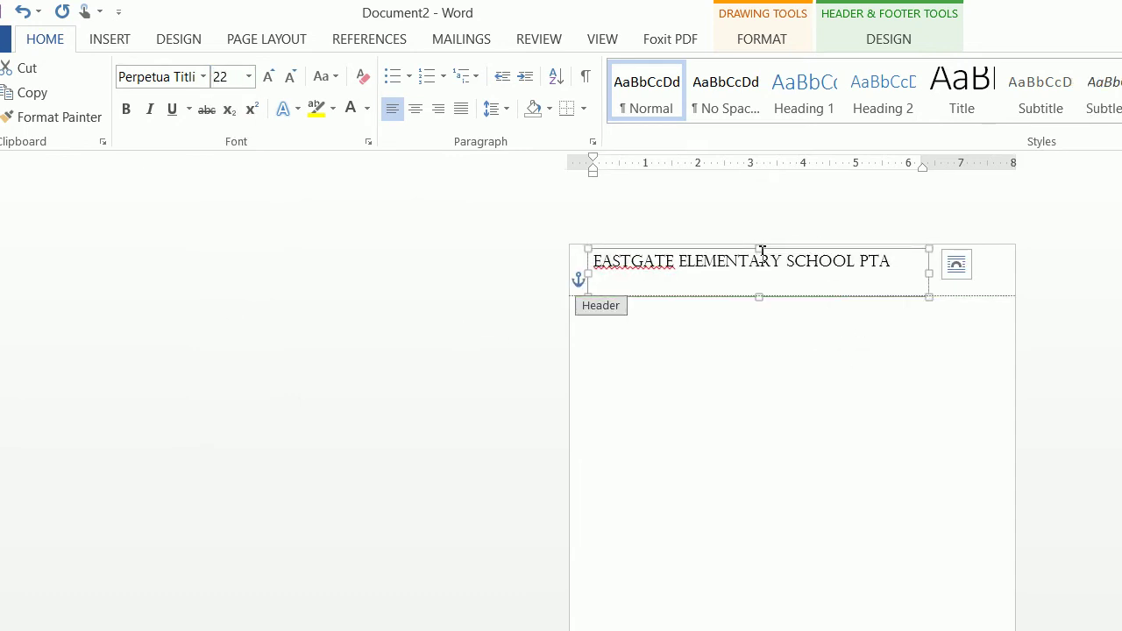
pyautogui.moveTo(762, 255); pyautogui.dragTo(762, 263)
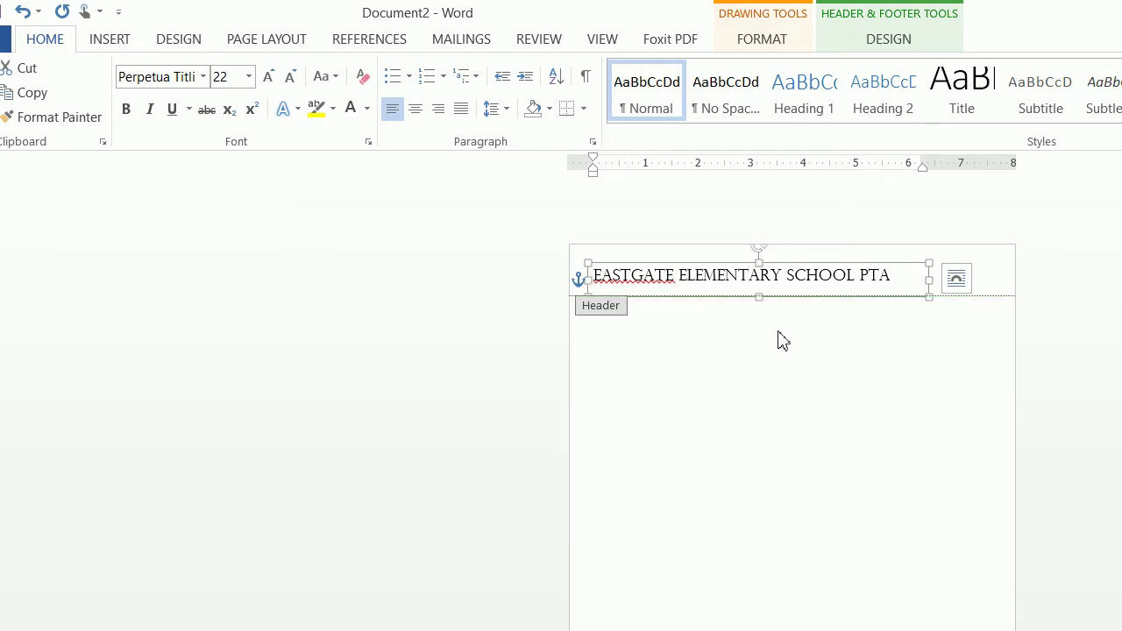
pyautogui.click(935, 283)
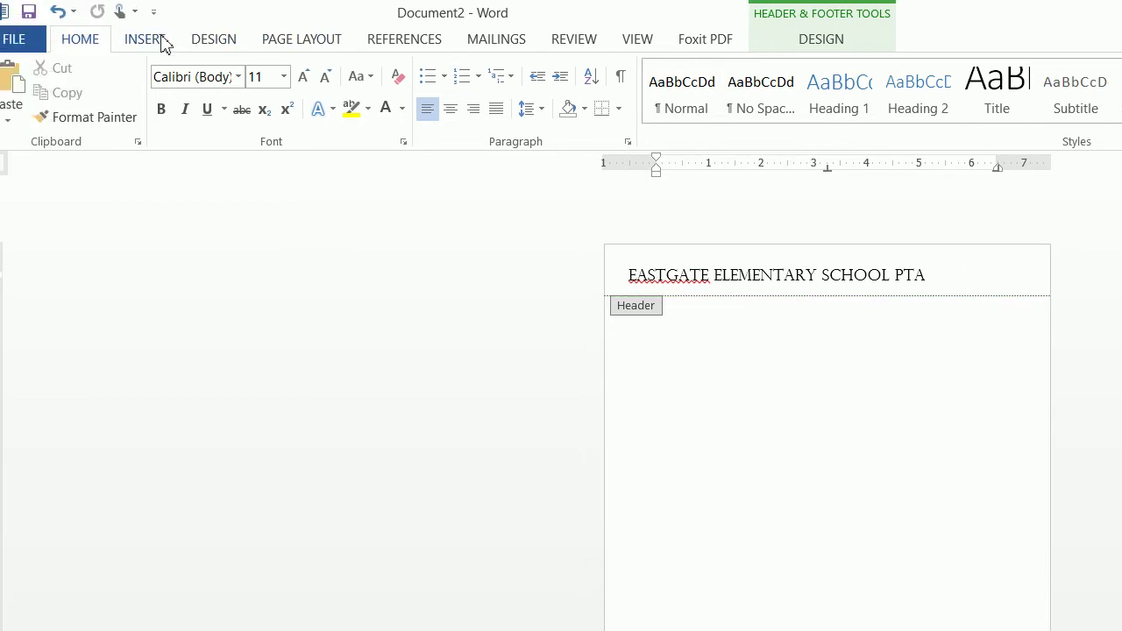
# - Insert the eastgateeagle picture from Desktop > letterhead into the header
pyautogui.click(163, 44)
pyautogui.click(215, 101)
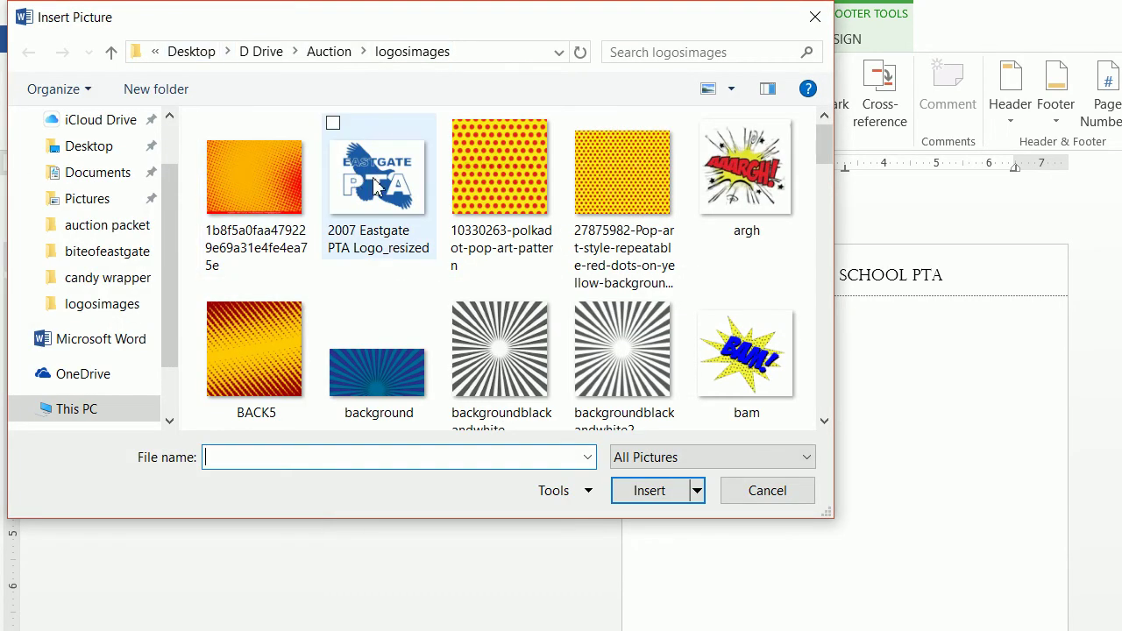
pyautogui.scroll(-5, 521, 258)
pyautogui.scroll(-6, 599, 289)
pyautogui.scroll(2, 601, 294)
pyautogui.scroll(-2, 601, 295)
pyautogui.scroll(10, 511, 316)
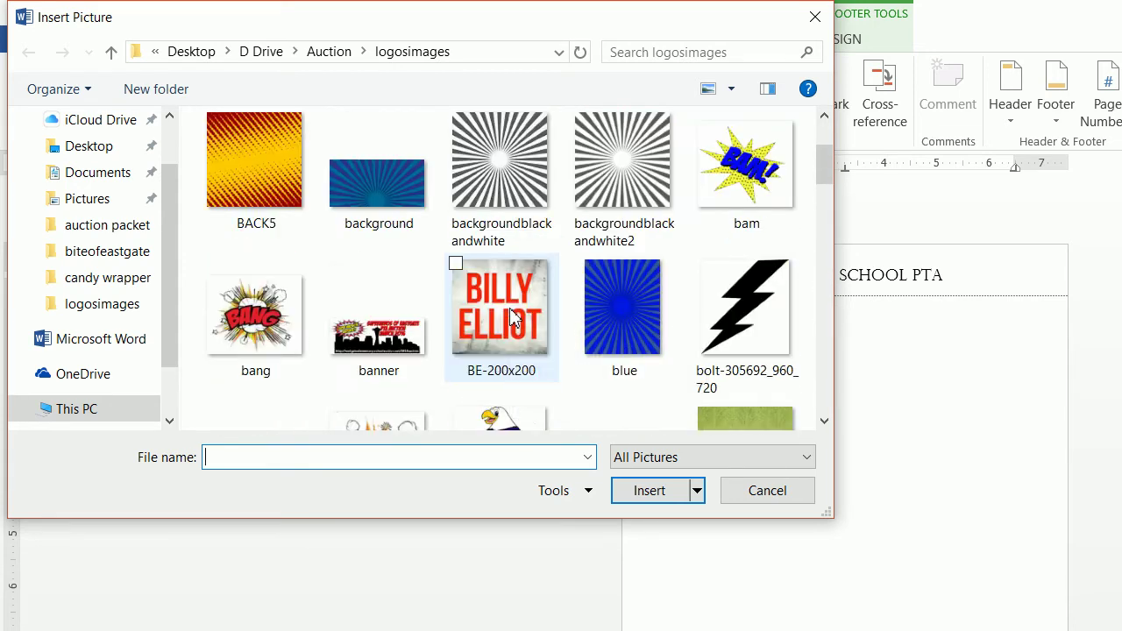
pyautogui.scroll(2, 614, 311)
pyautogui.scroll(-2, 454, 214)
pyautogui.scroll(2, 460, 237)
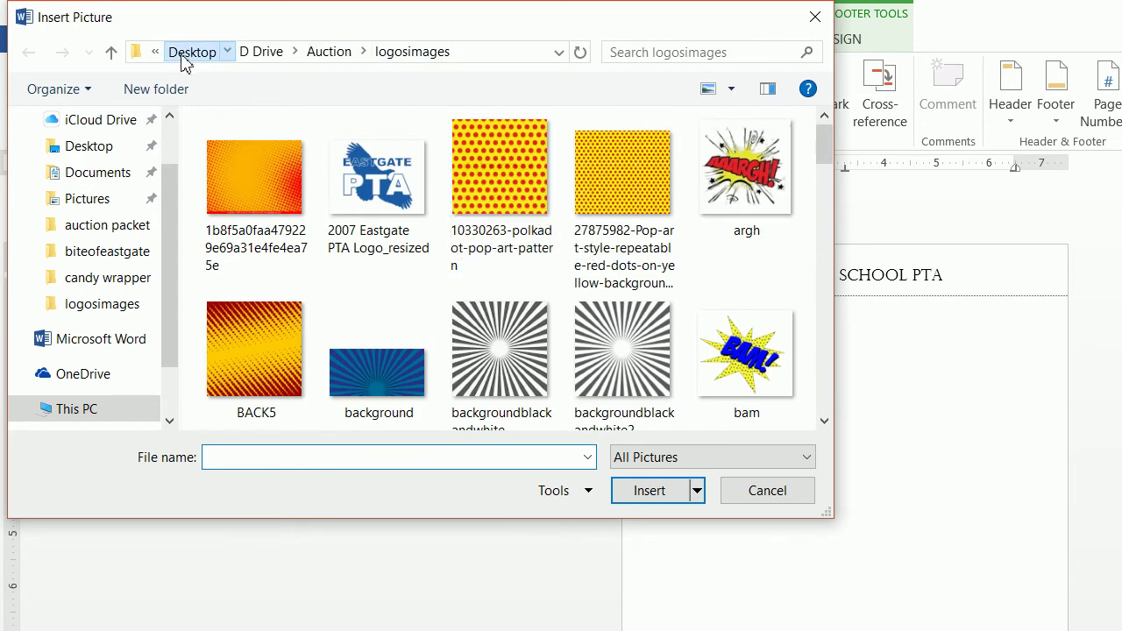
pyautogui.click(190, 52)
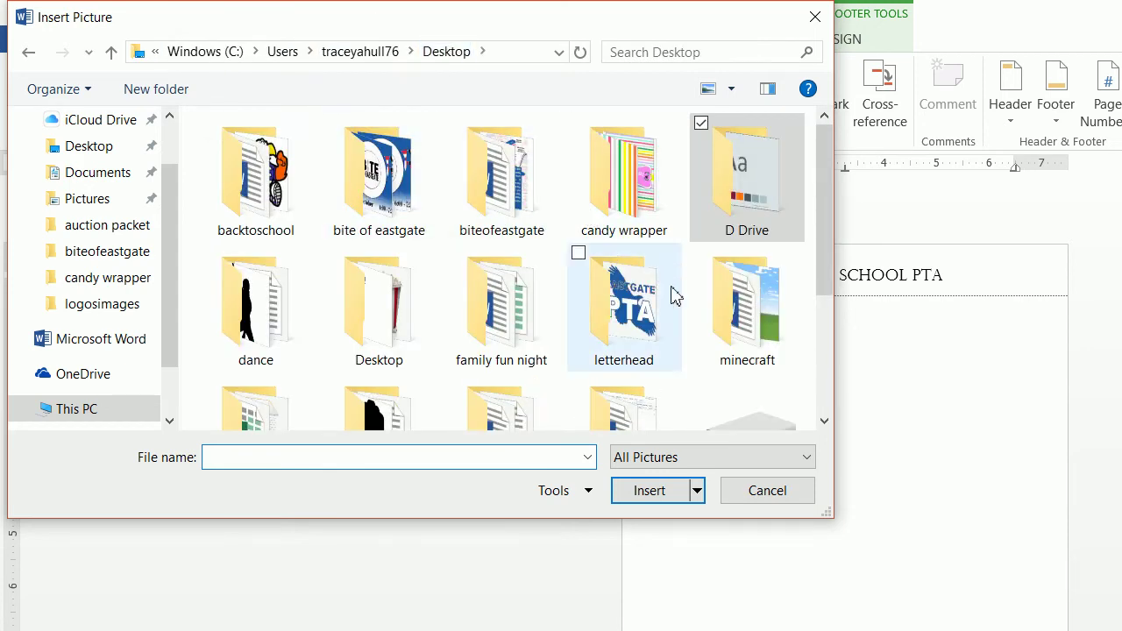
pyautogui.doubleClick(672, 324)
pyautogui.click(263, 192)
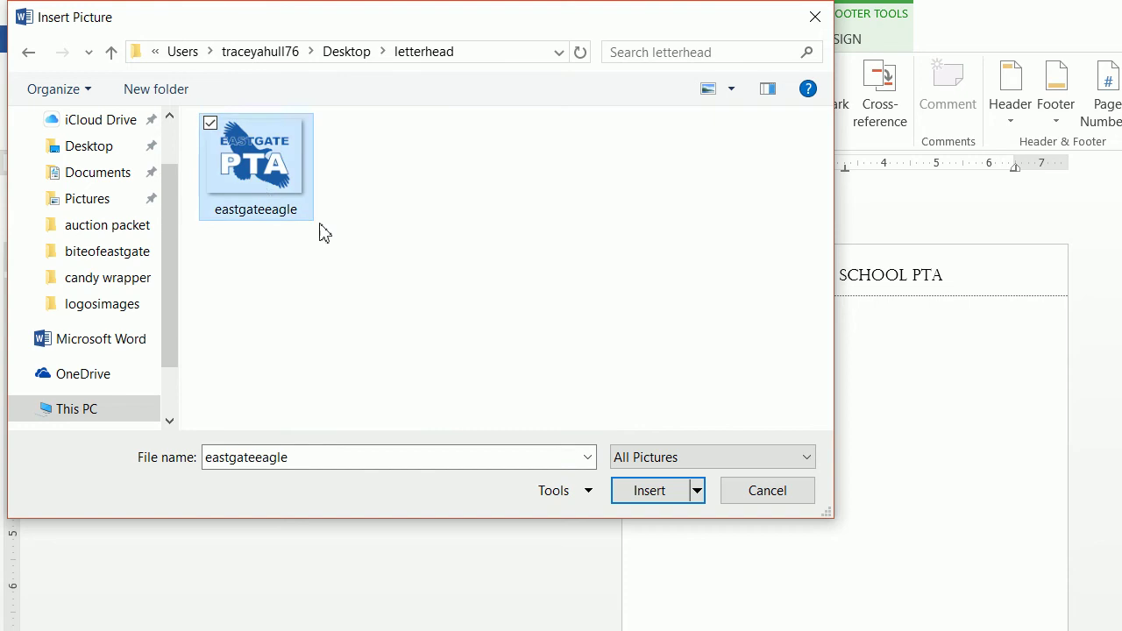
pyautogui.click(686, 491)
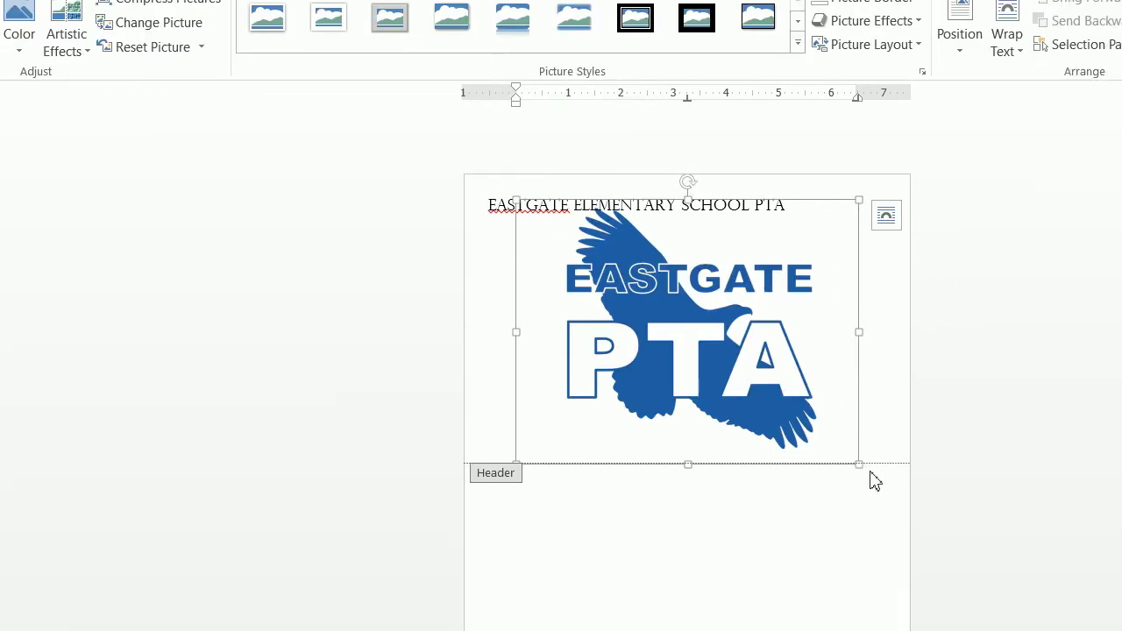
# - Set the eagle logo's wrapping to In Front of Text and drag it to a new spot
pyautogui.click(889, 430)
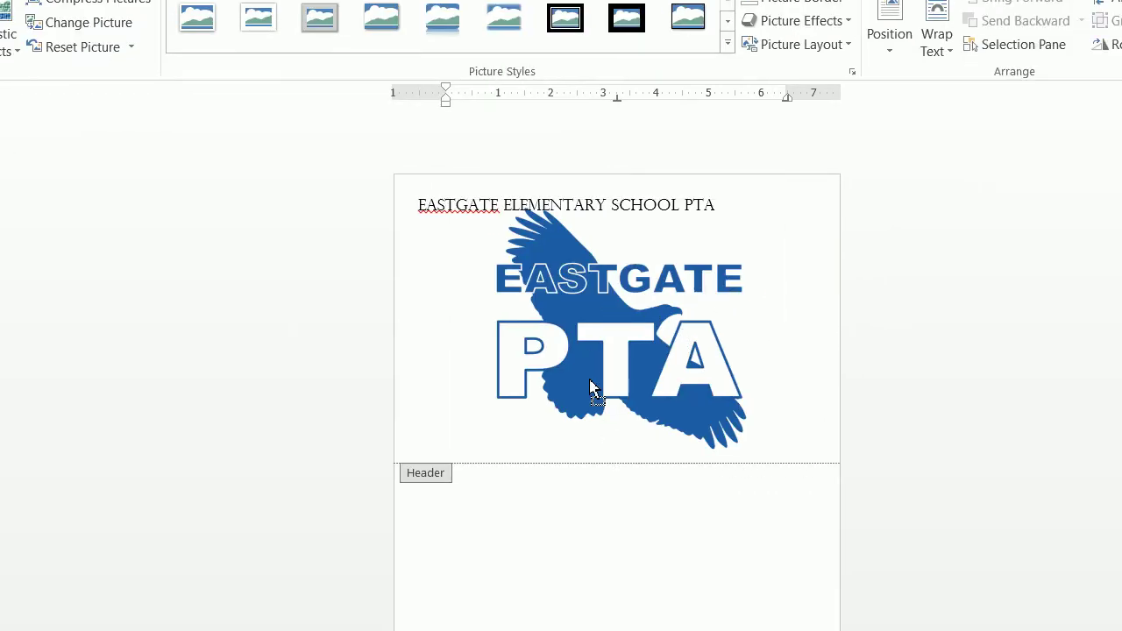
pyautogui.click(781, 290)
pyautogui.click(816, 217)
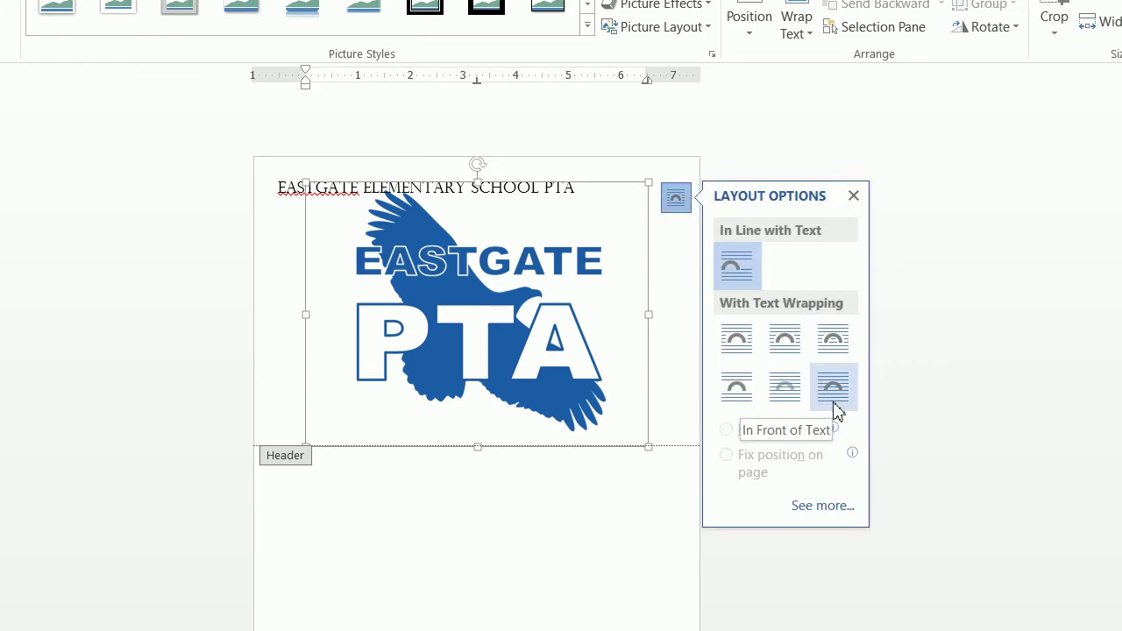
pyautogui.rightClick(530, 334)
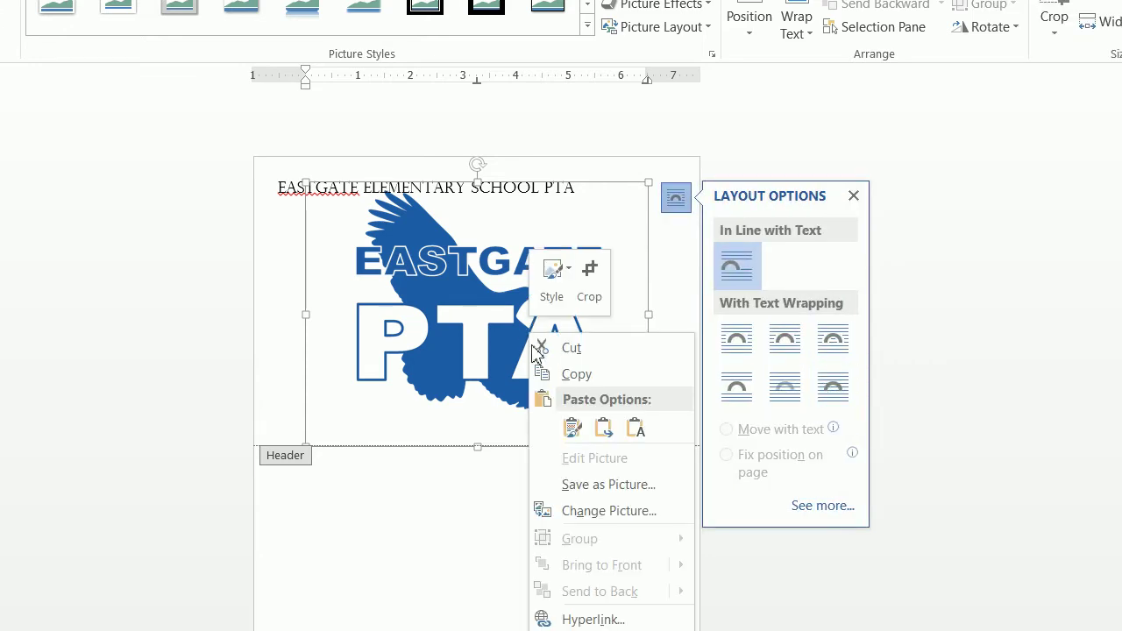
pyautogui.moveTo(614, 551)
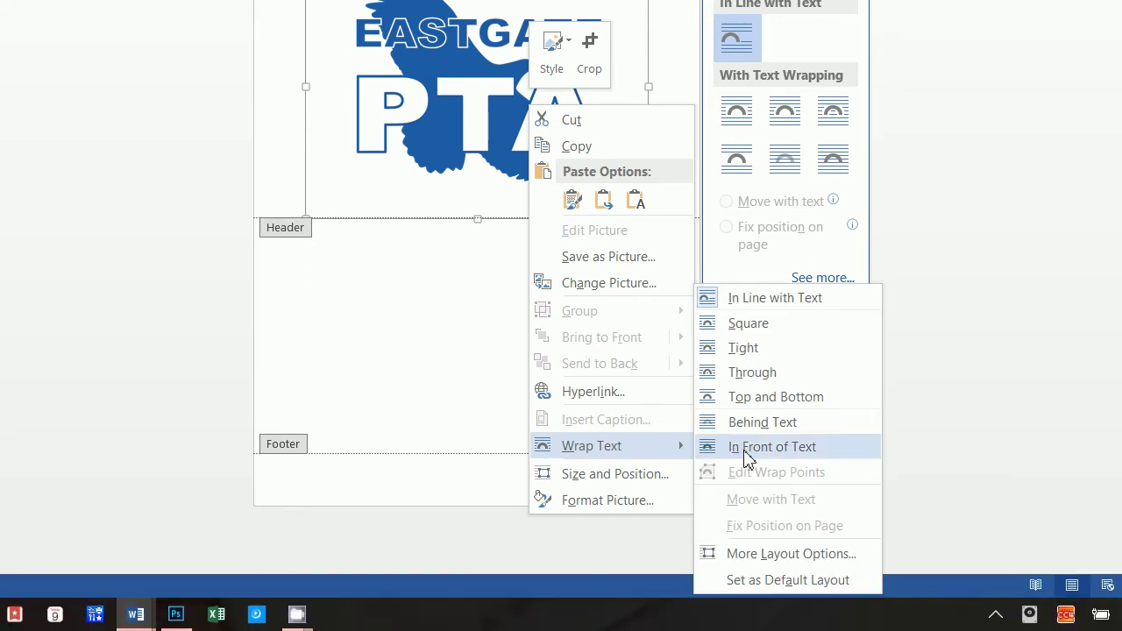
pyautogui.click(746, 458)
pyautogui.moveTo(563, 163); pyautogui.dragTo(627, 228)
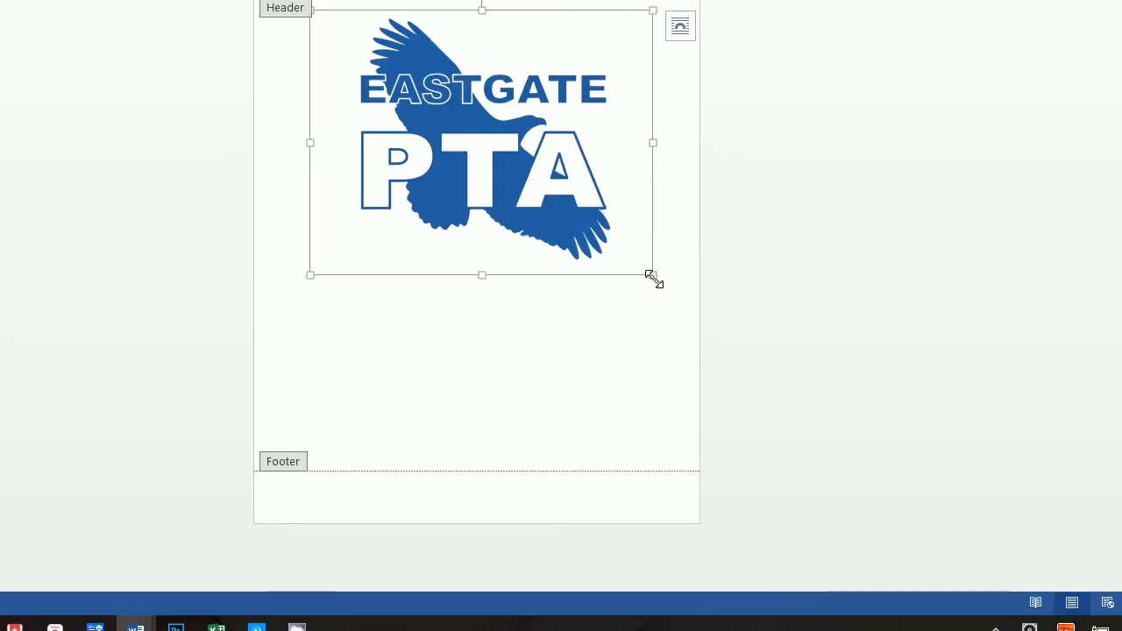
# - Shrink the eagle logo and place it at the header's right end beside the school name
pyautogui.moveTo(654, 277); pyautogui.dragTo(383, 35)
pyautogui.moveTo(330, 198); pyautogui.dragTo(631, 167)
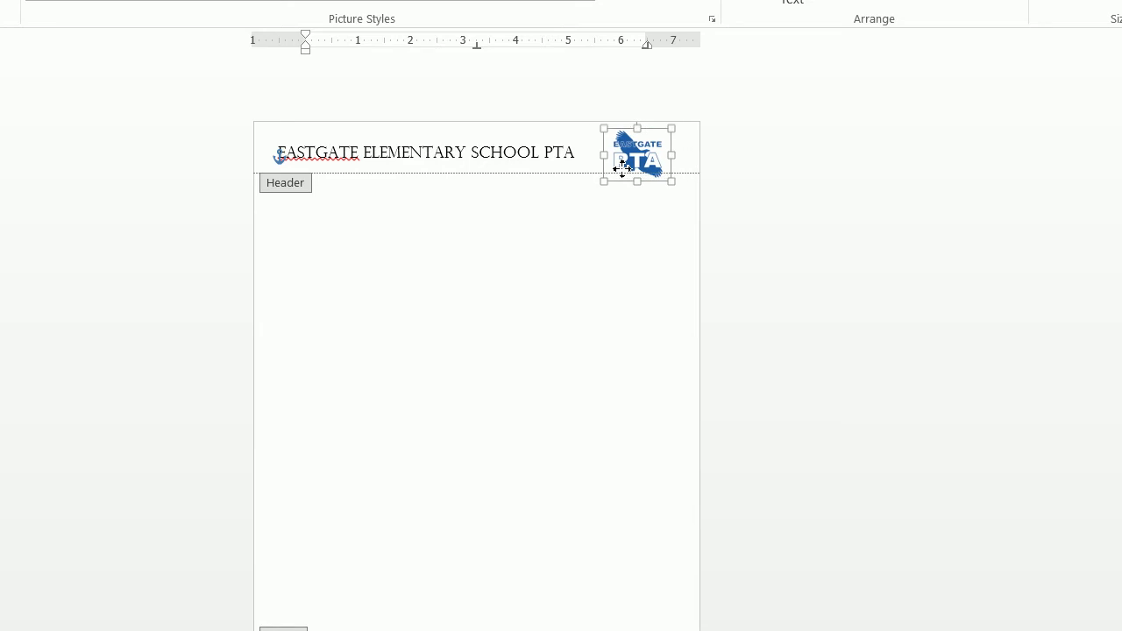
pyautogui.click(516, 157)
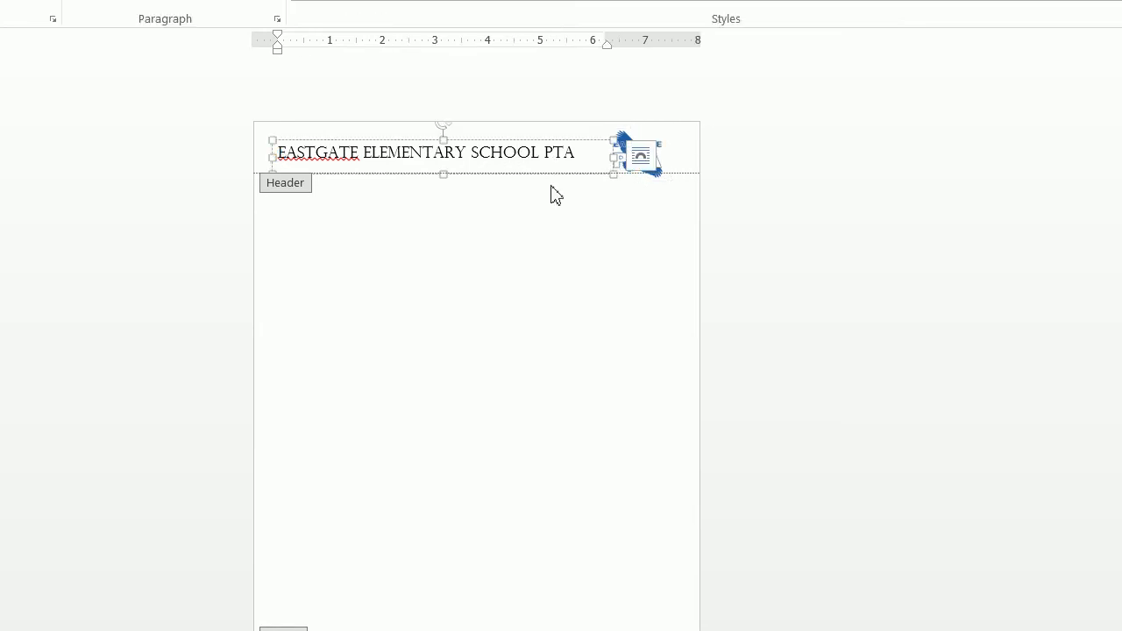
pyautogui.click(669, 170)
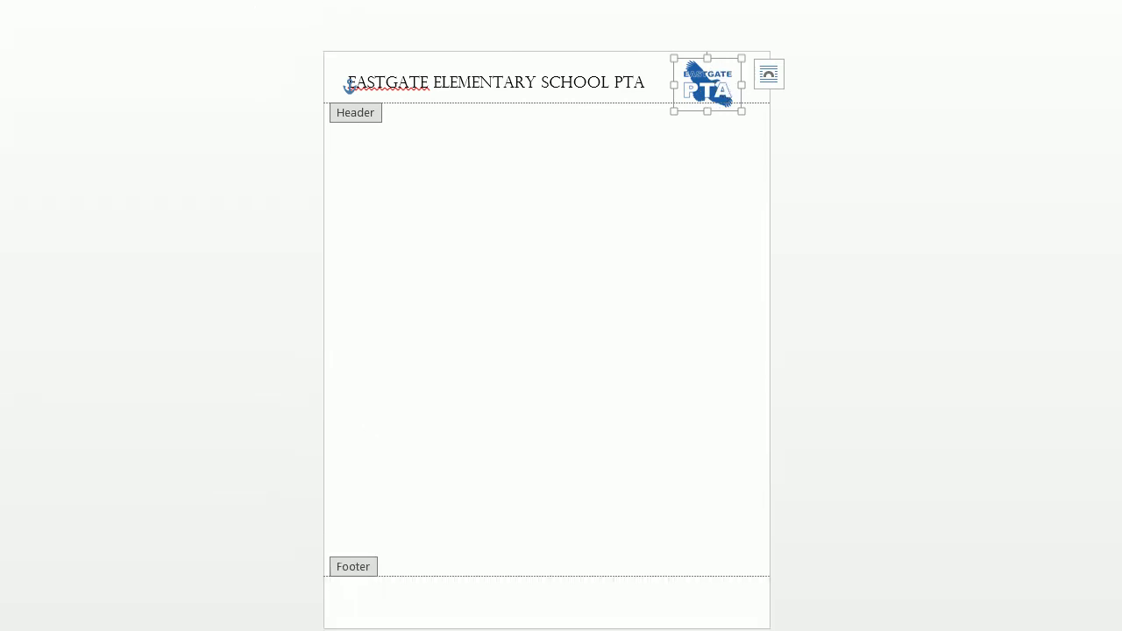
# - Launch Paint from Windows search
pyautogui.press('super+s')
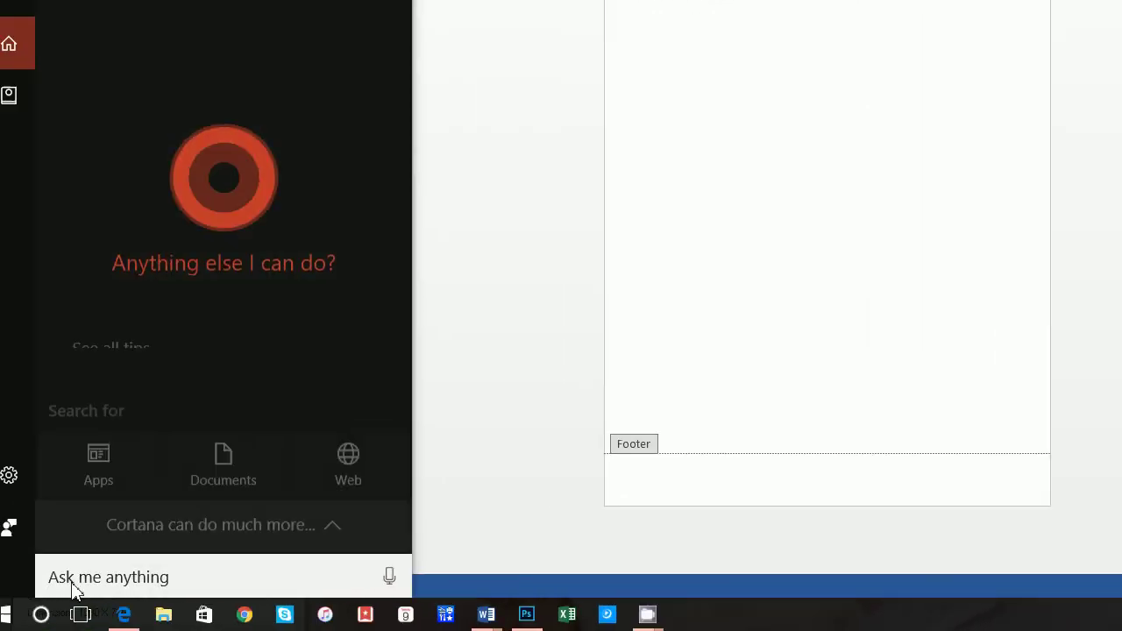
pyautogui.write('paint')
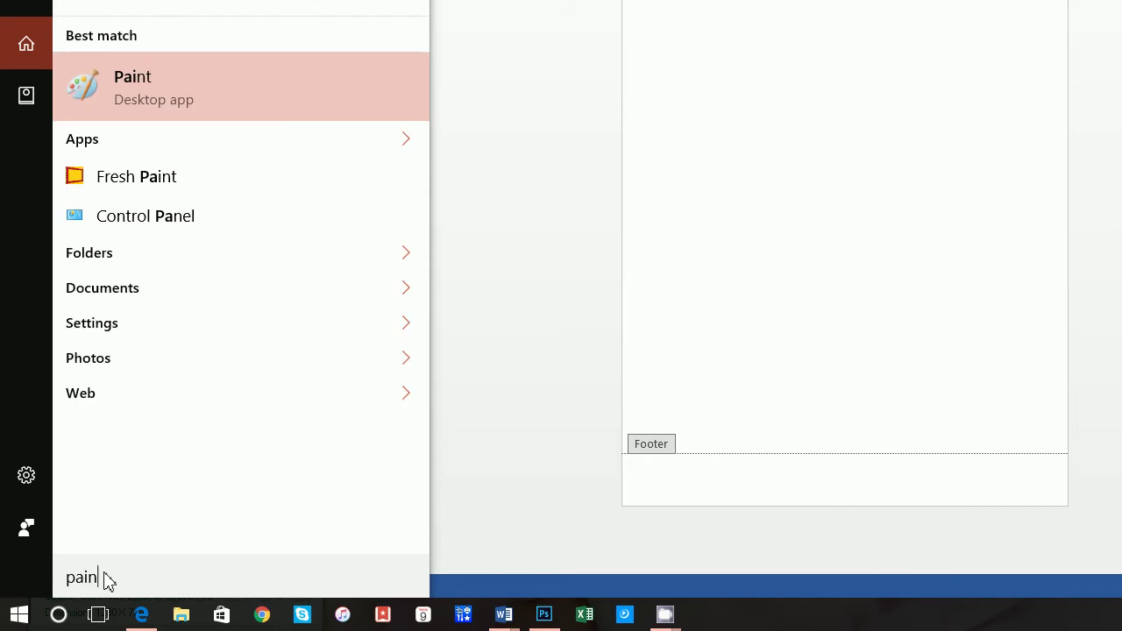
pyautogui.press('Return')
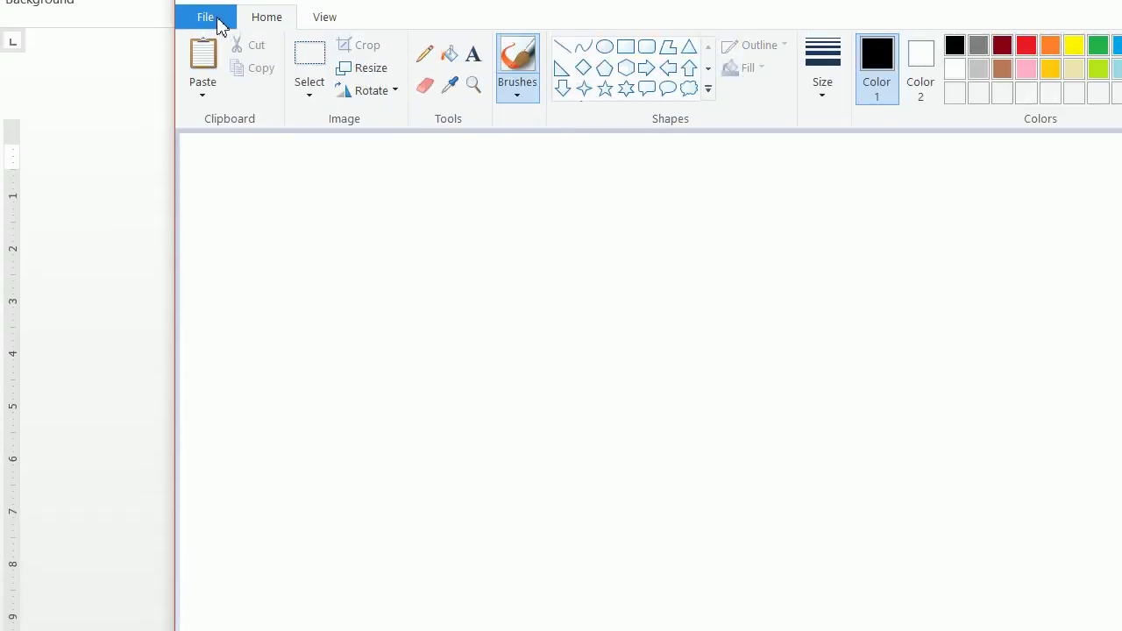
# - Open the eastgateeagle picture from Desktop > letterhead in Paint
pyautogui.click(206, 140)
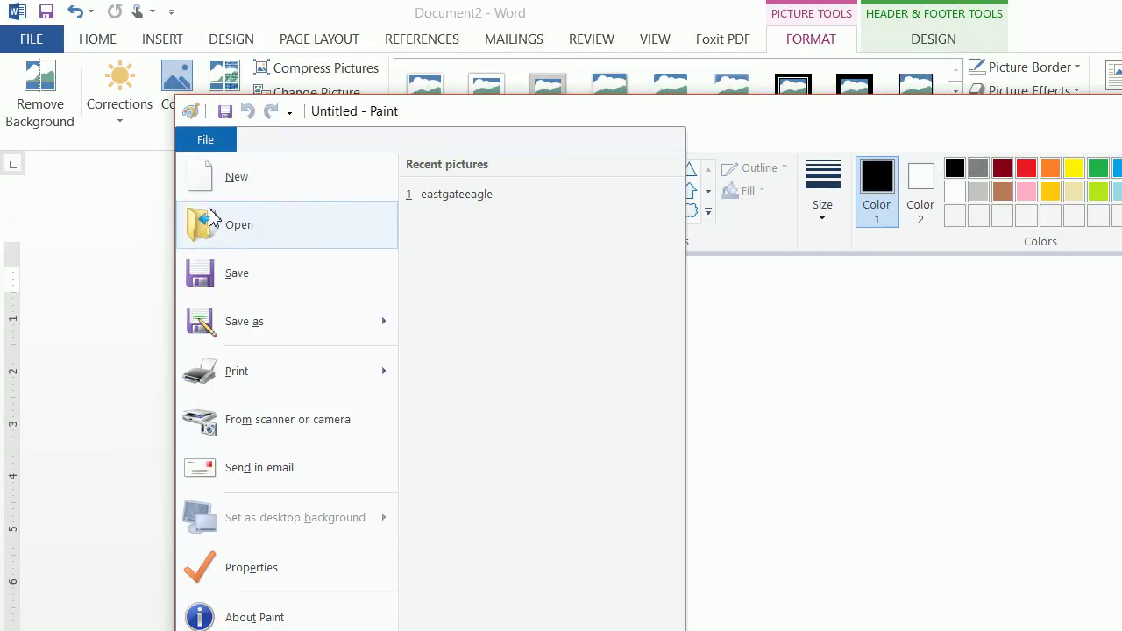
pyautogui.click(521, 192)
pyautogui.click(1010, 531)
pyautogui.click(82, 87)
pyautogui.click(97, 172)
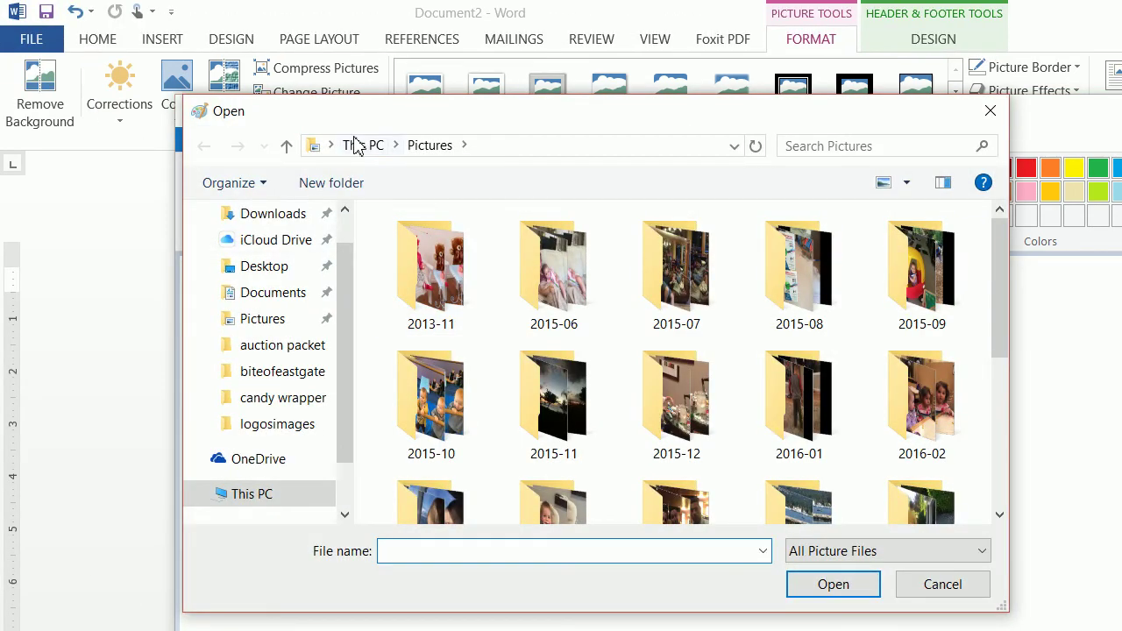
pyautogui.click(357, 144)
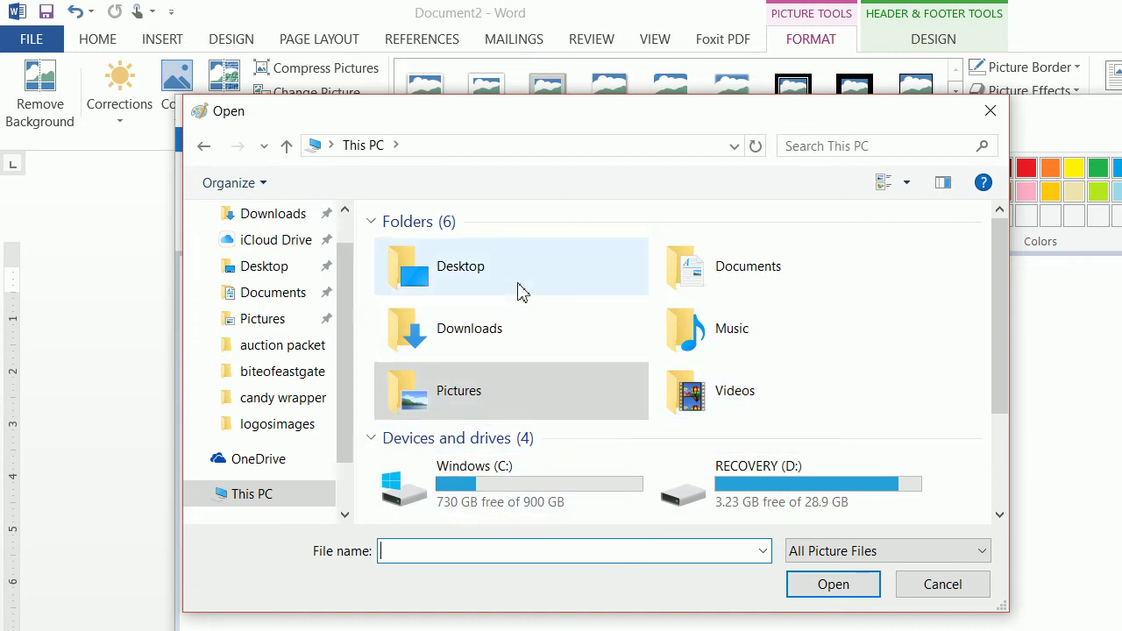
pyautogui.doubleClick(521, 283)
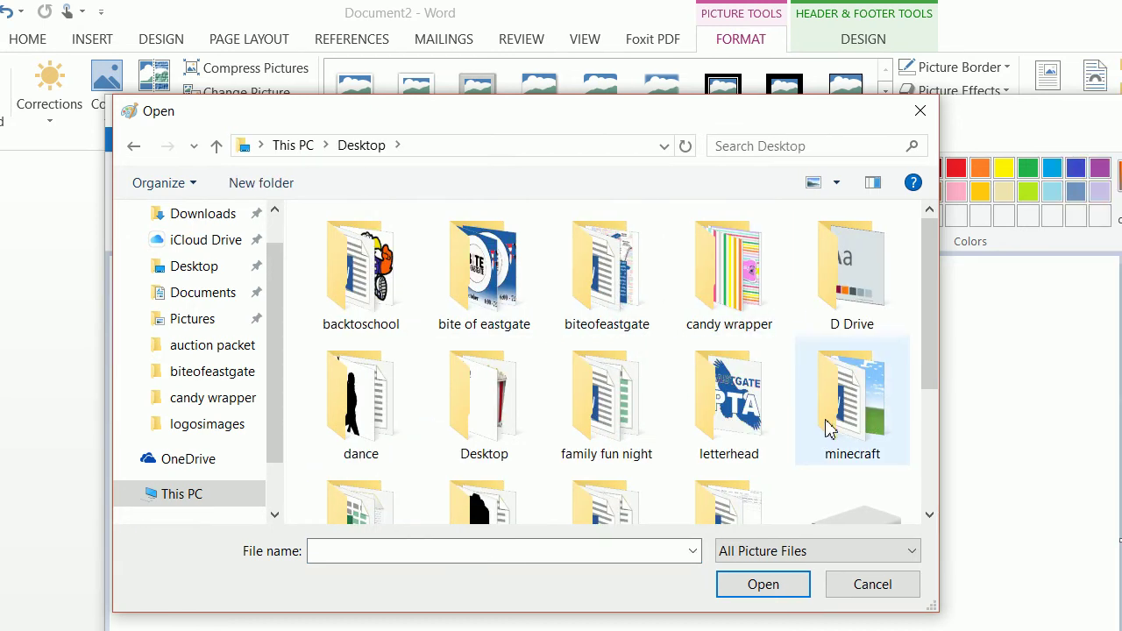
pyautogui.doubleClick(729, 403)
pyautogui.click(359, 271)
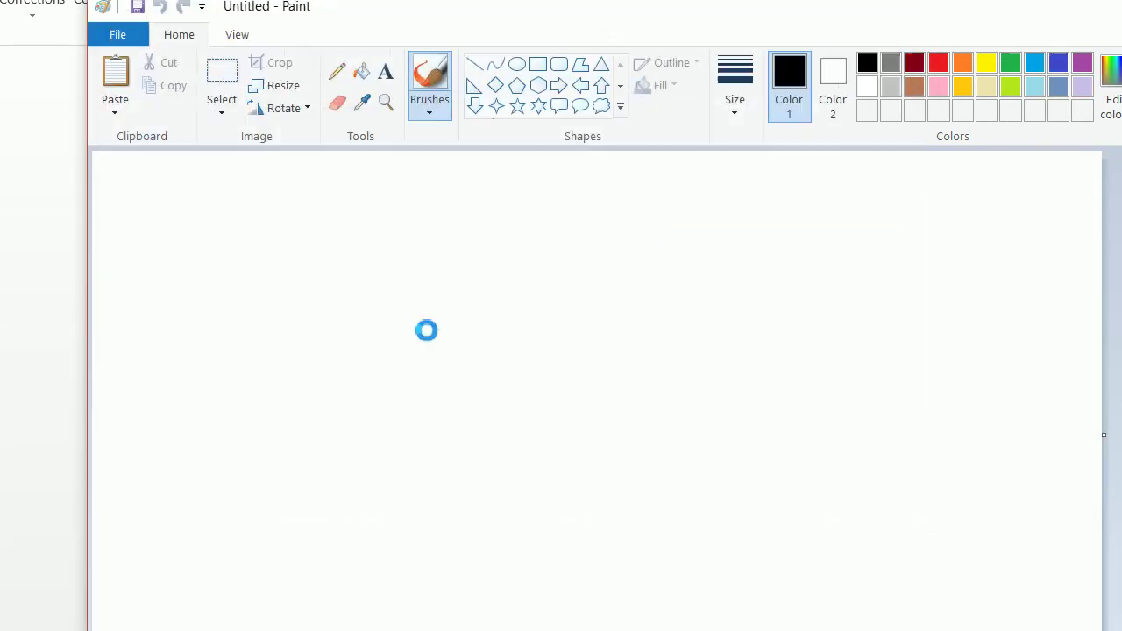
# - Sample the eagle's blue, read its RGB 29, 93, 167, and close Paint
pyautogui.click(721, 466)
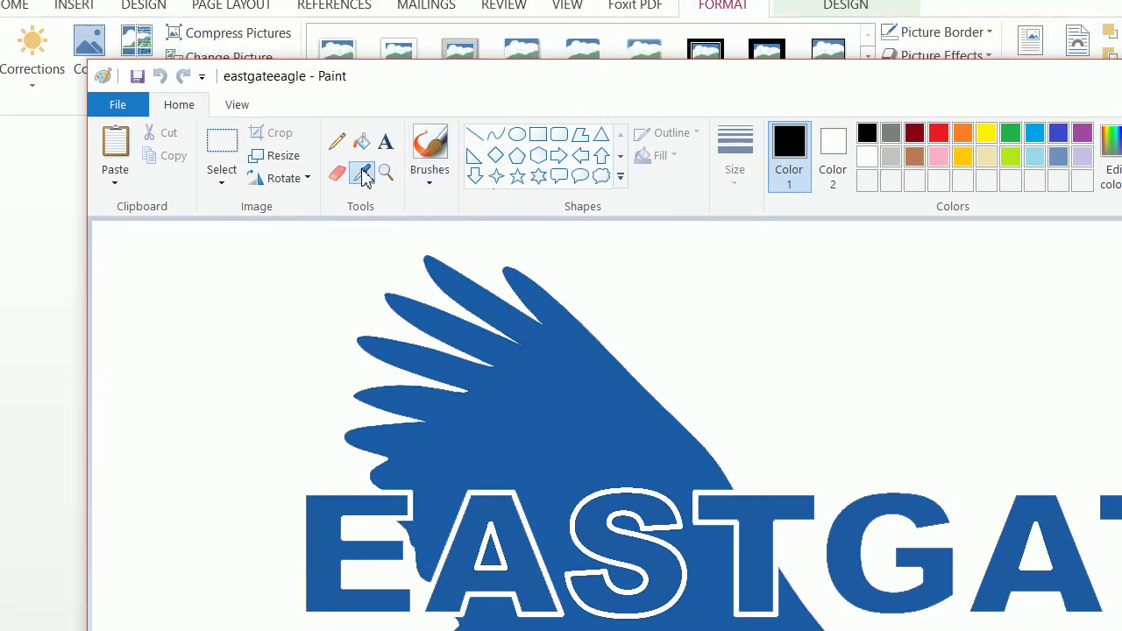
pyautogui.click(558, 387)
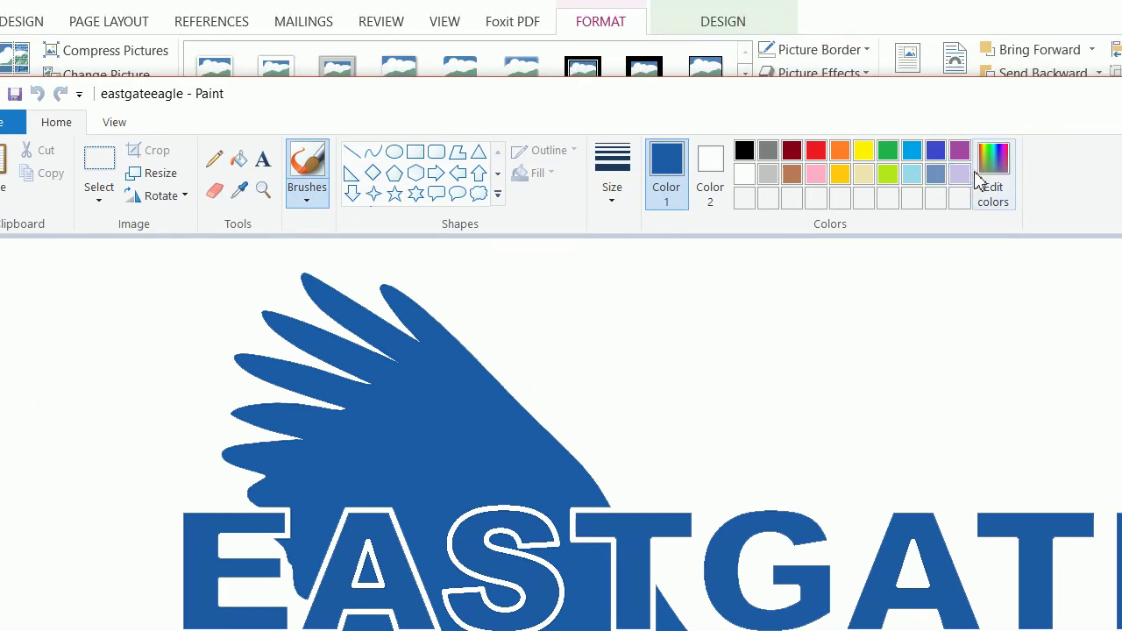
pyautogui.click(1111, 162)
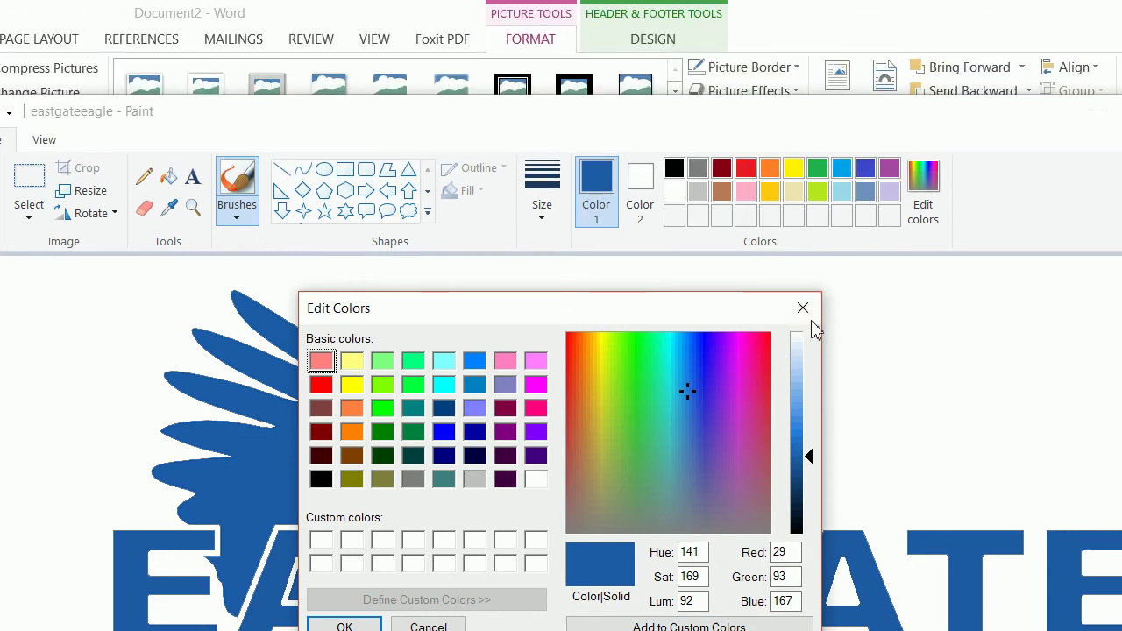
pyautogui.click(803, 308)
pyautogui.click(1098, 114)
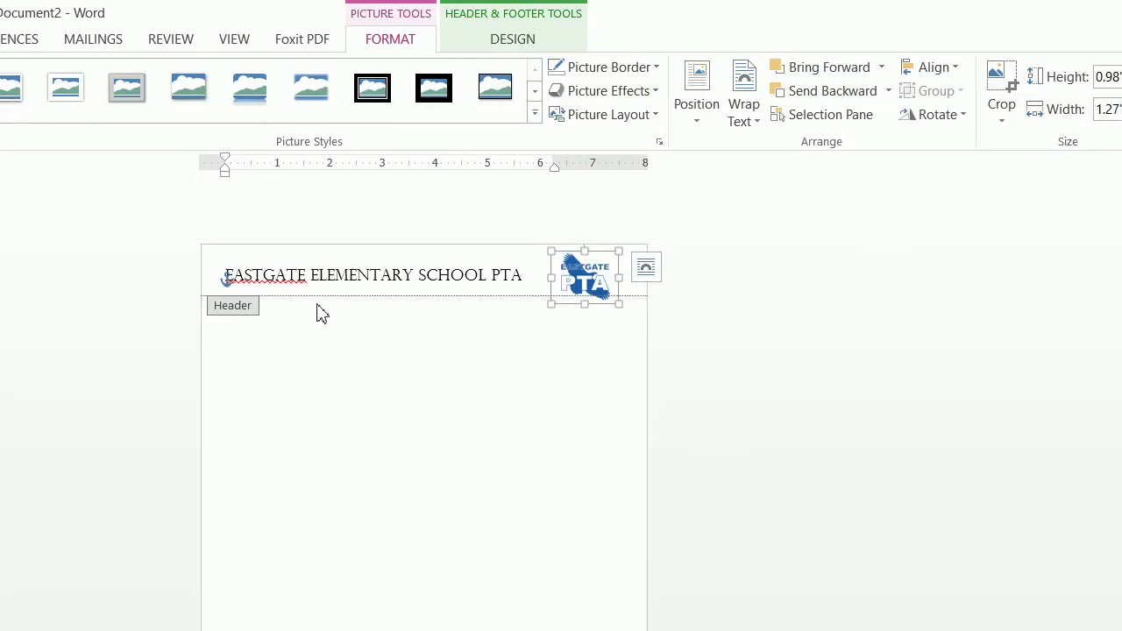
# - Select the whole header title line and open the More Colors font colour dialog
pyautogui.click(436, 273)
pyautogui.tripleClick(506, 276)
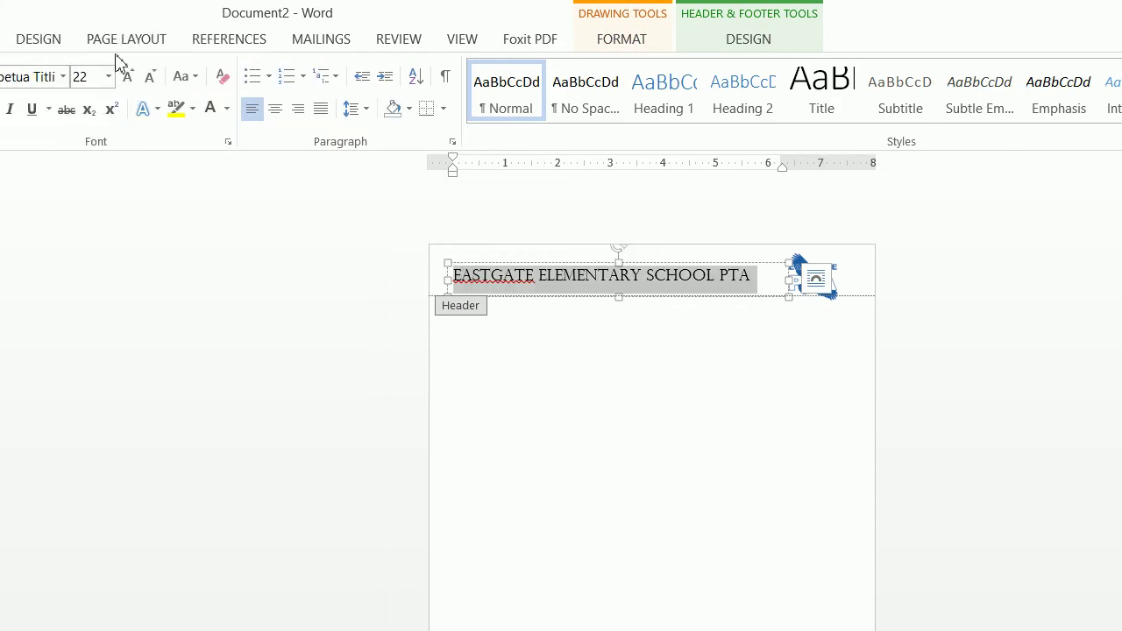
pyautogui.click(227, 109)
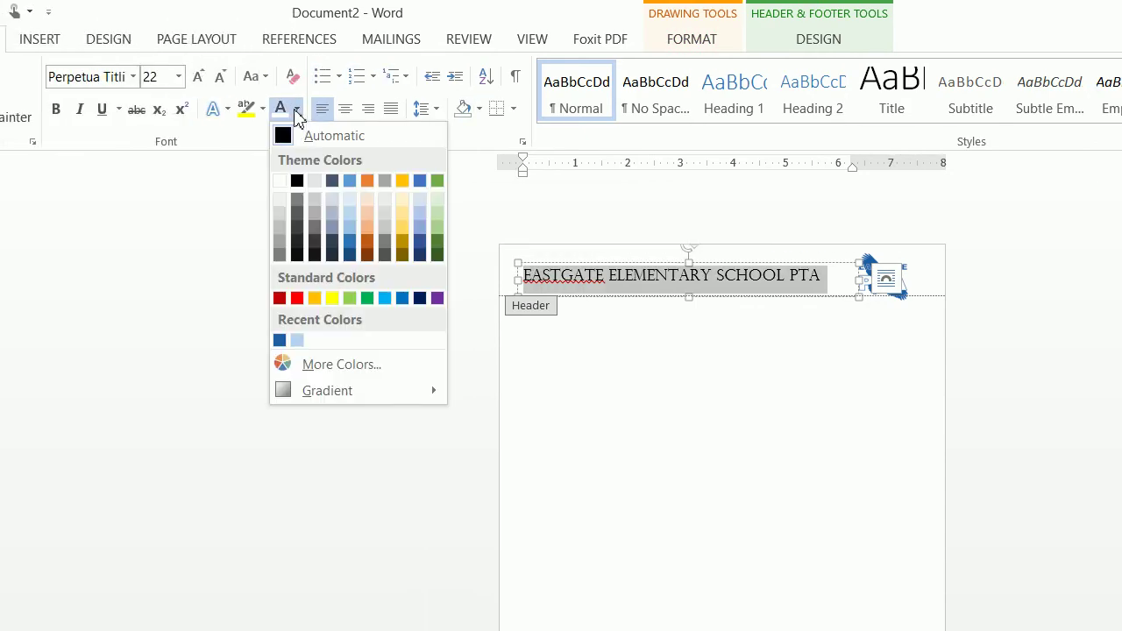
pyautogui.click(108, 50)
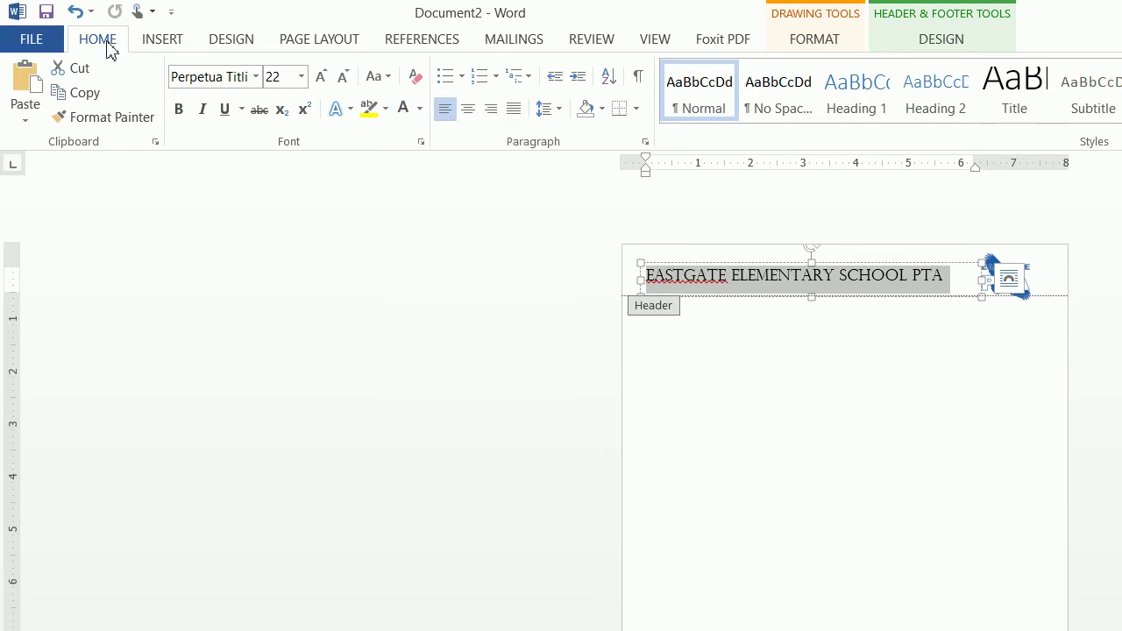
pyautogui.click(420, 109)
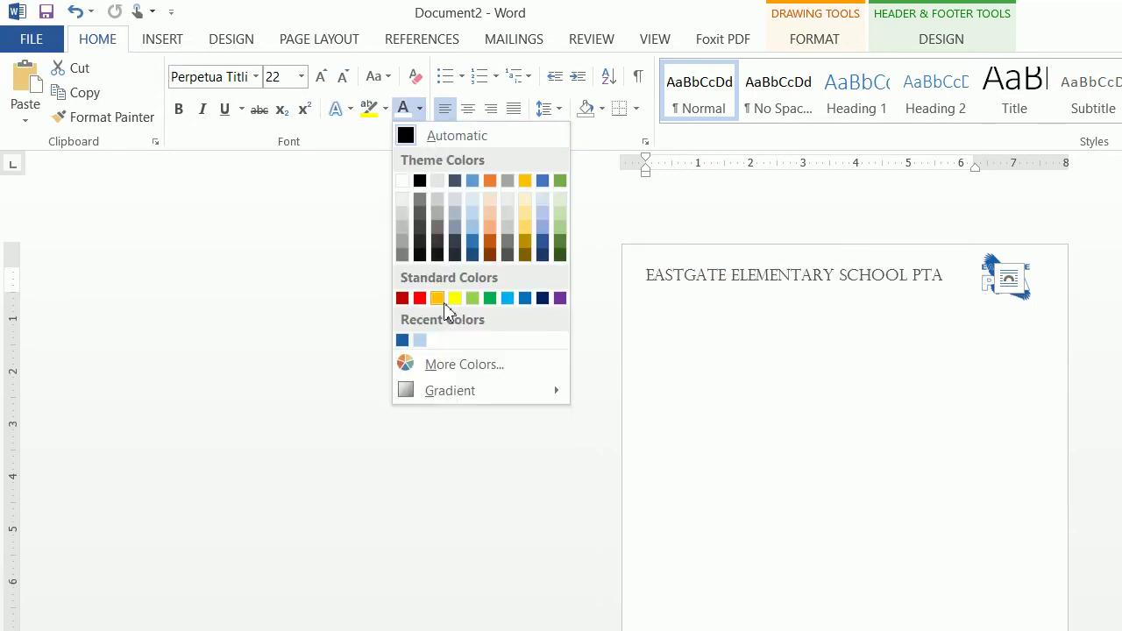
pyautogui.click(443, 375)
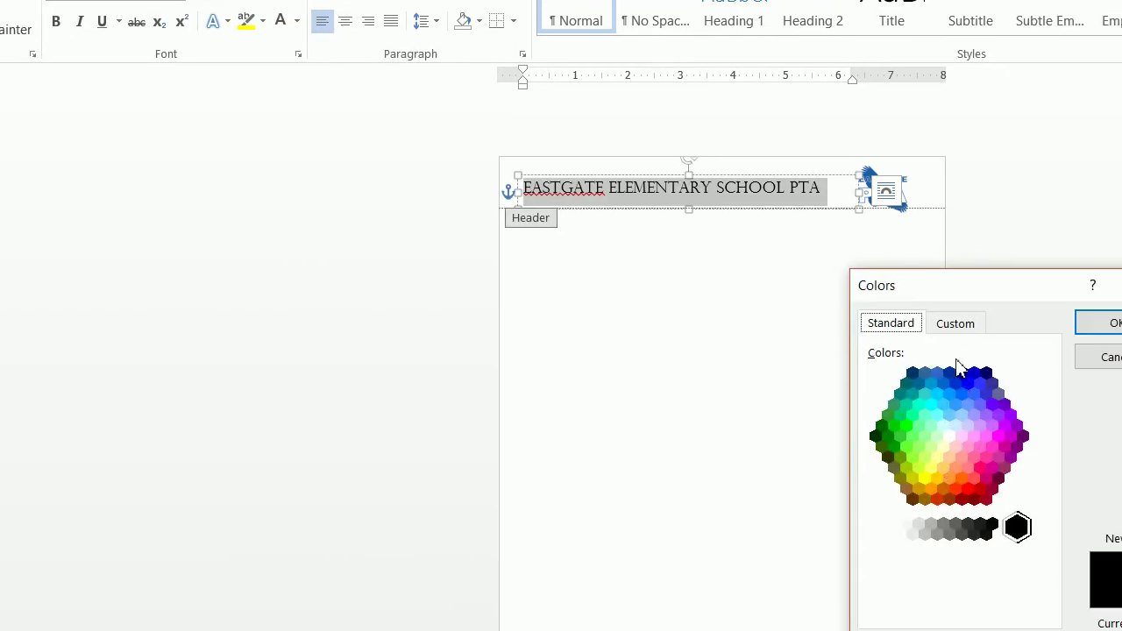
# - Apply custom font colour Red 29, Green 93, Blue 167 to the header title
pyautogui.click(889, 323)
pyautogui.doubleClick(905, 531)
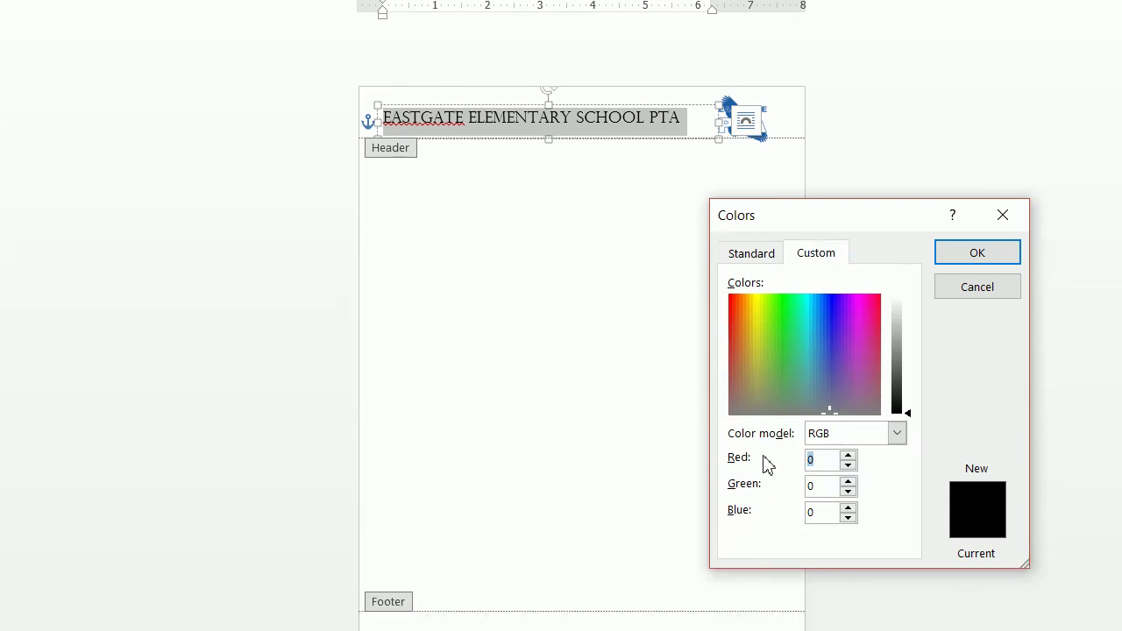
pyautogui.write('29')
pyautogui.click(806, 485)
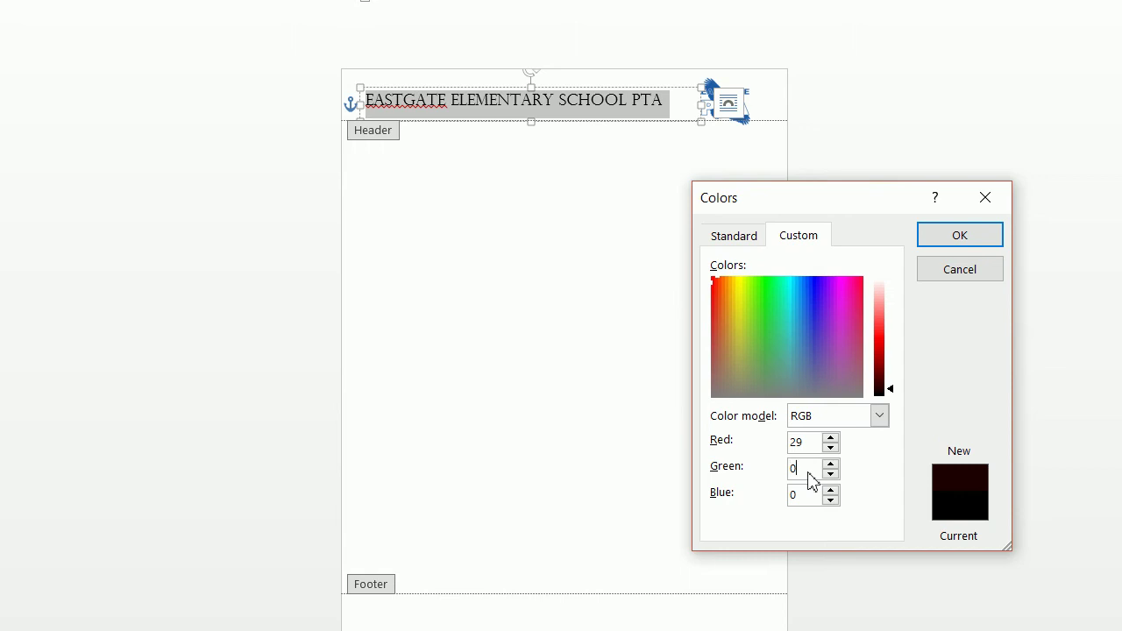
pyautogui.write('93')
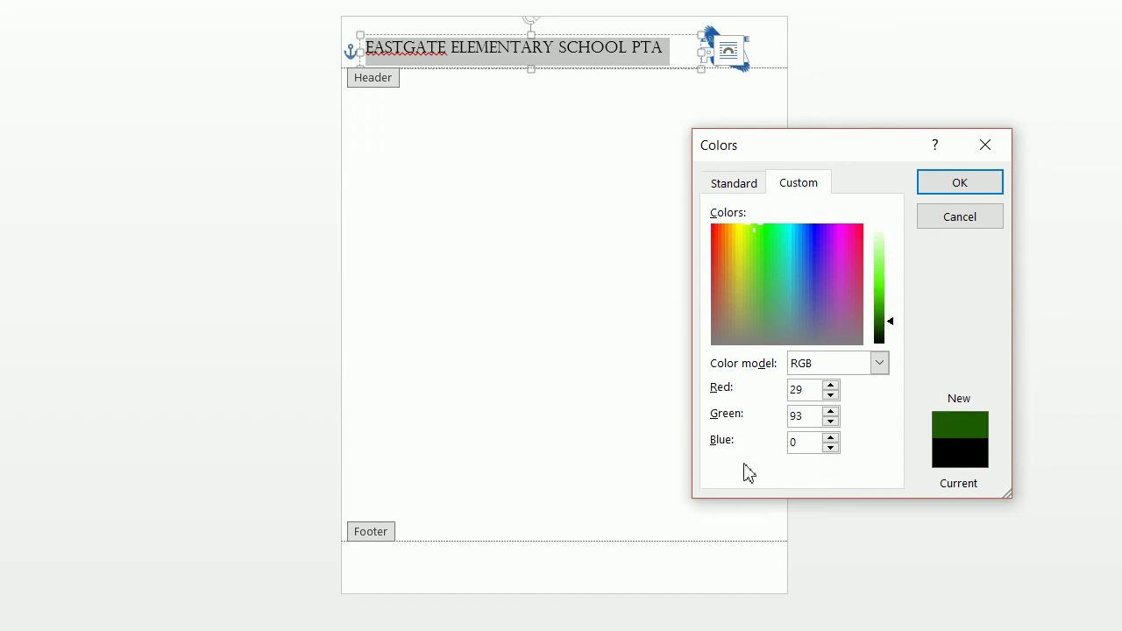
pyautogui.press('Tab')
pyautogui.write('167')
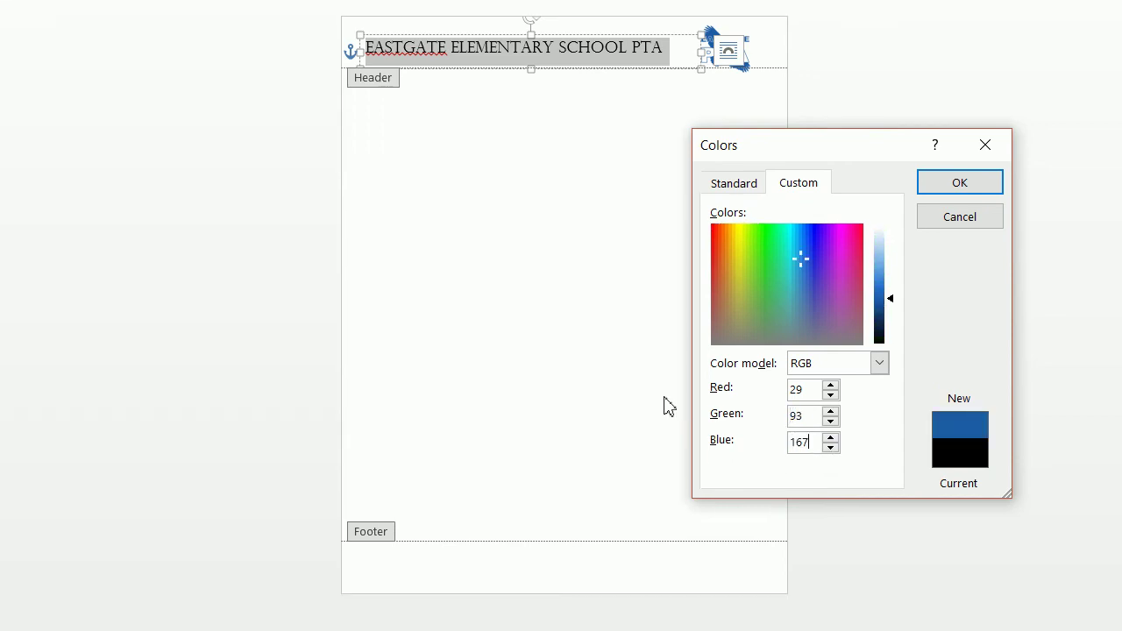
pyautogui.press('Return')
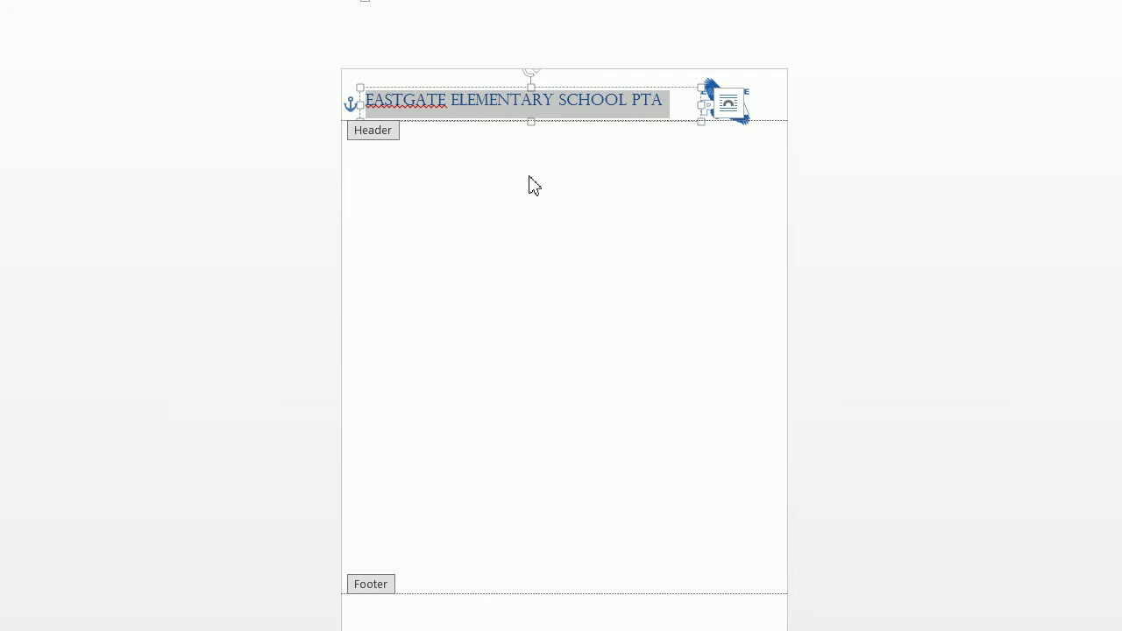
# - Nudge the header text box slightly right toward the eagle logo
pyautogui.moveTo(364, 105); pyautogui.dragTo(382, 106)
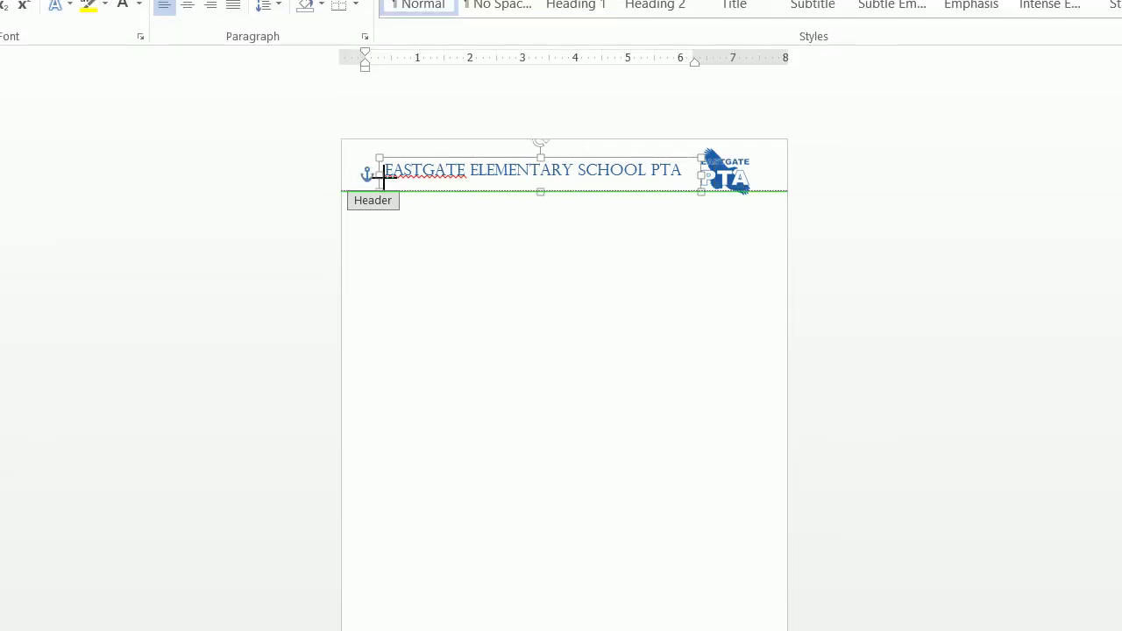
pyautogui.moveTo(383, 175); pyautogui.dragTo(394, 176)
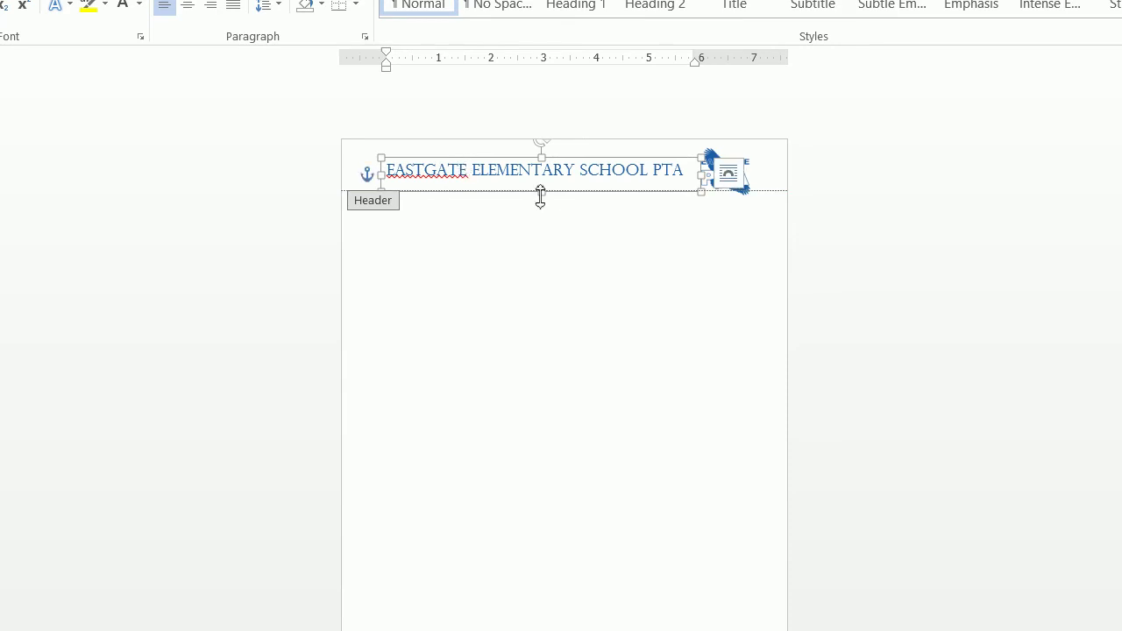
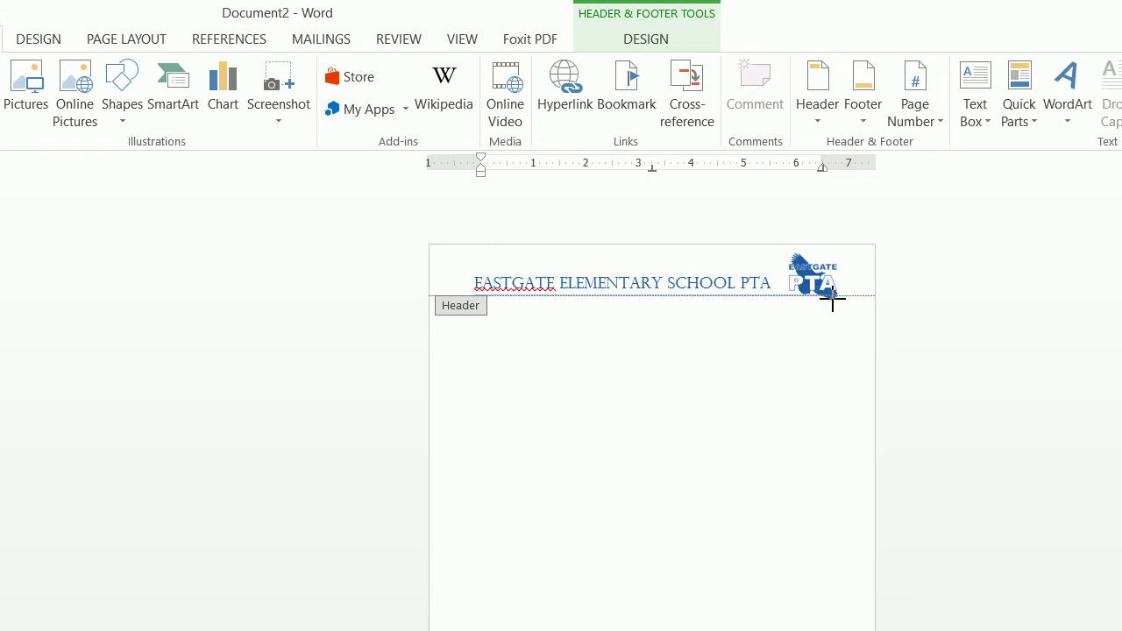
# - Drag the PTA logo in the header into the page's top-right corner, clear of the title
pyautogui.click(832, 301)
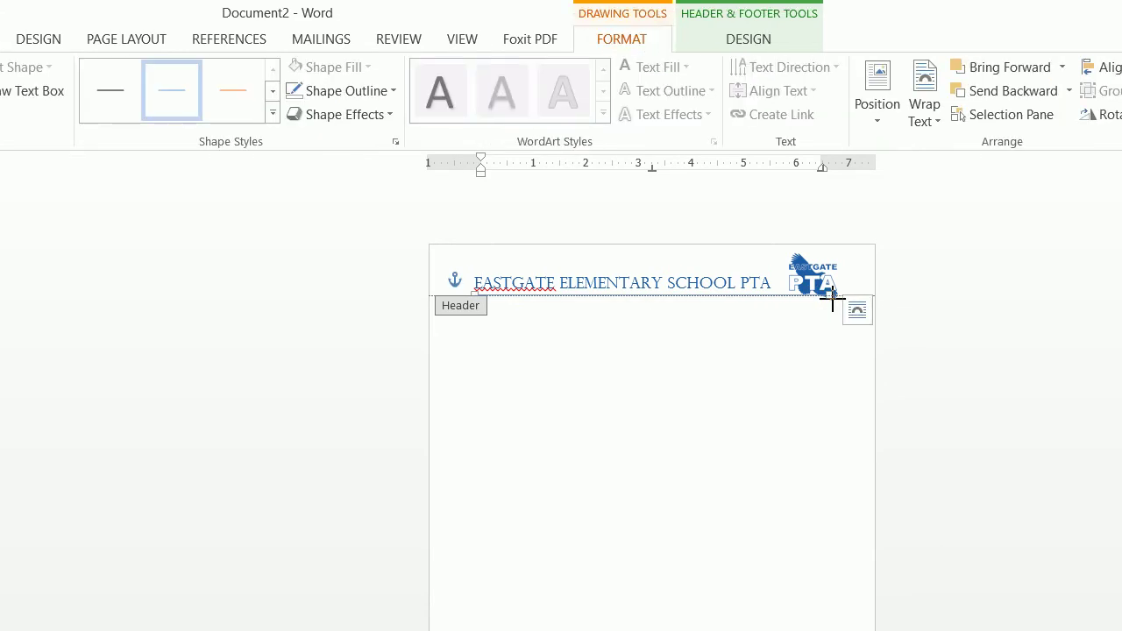
pyautogui.doubleClick(756, 394)
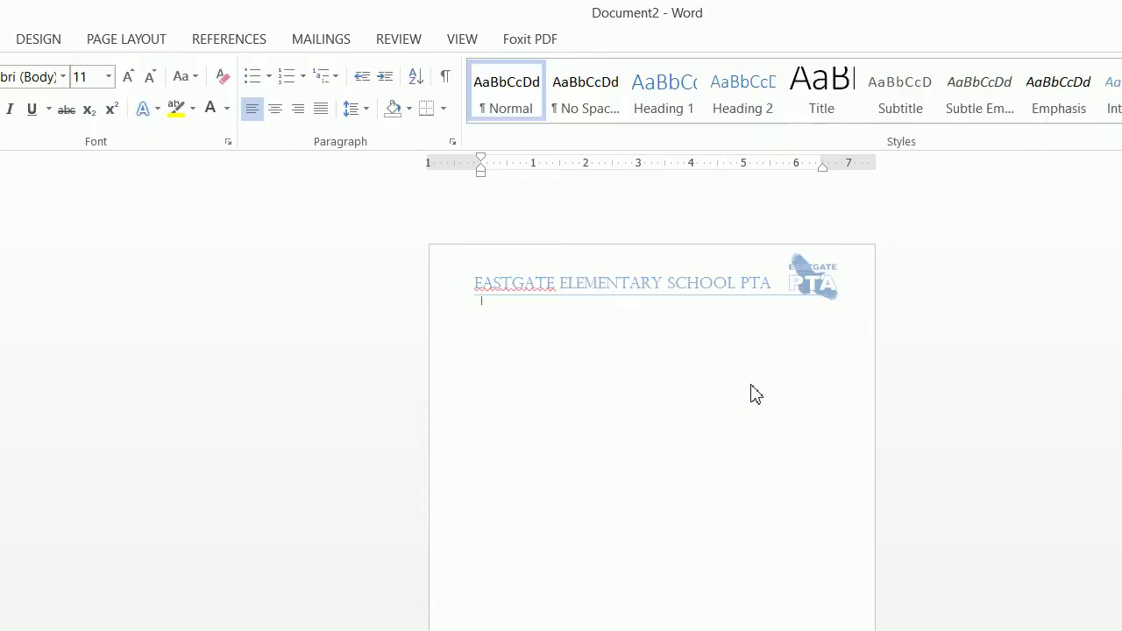
pyautogui.doubleClick(667, 300)
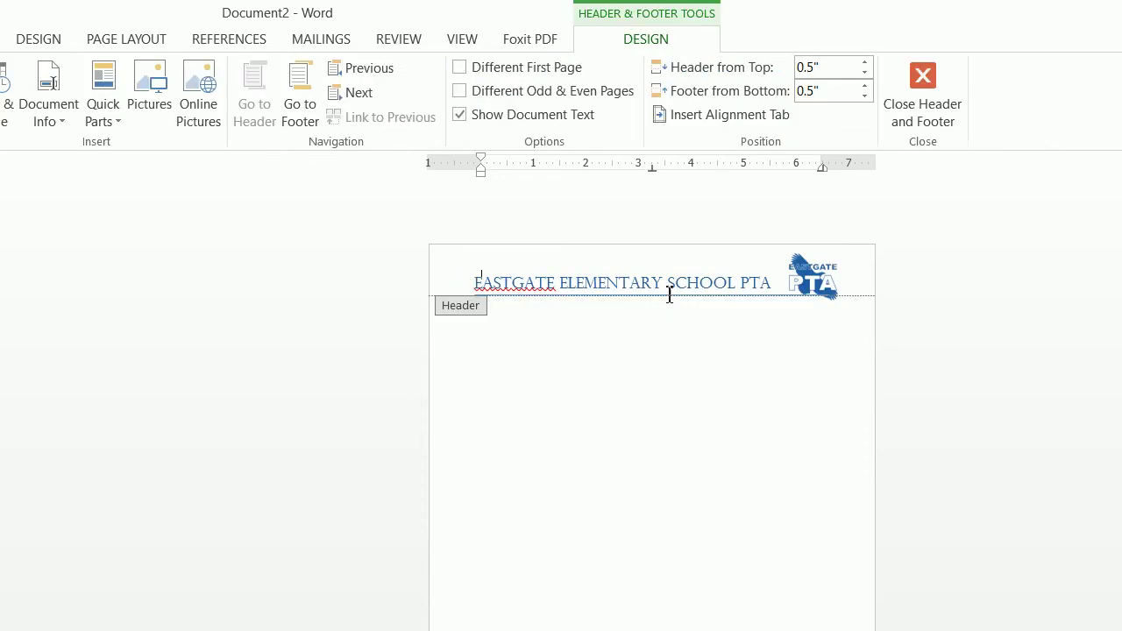
pyautogui.click(669, 292)
pyautogui.click(793, 298)
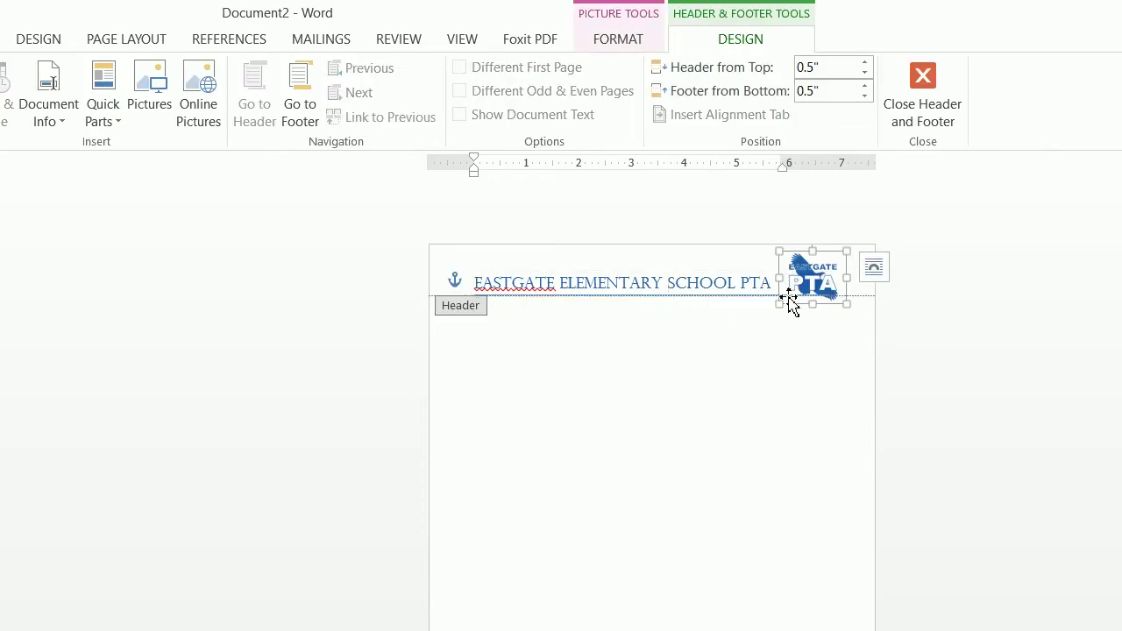
pyautogui.click(738, 298)
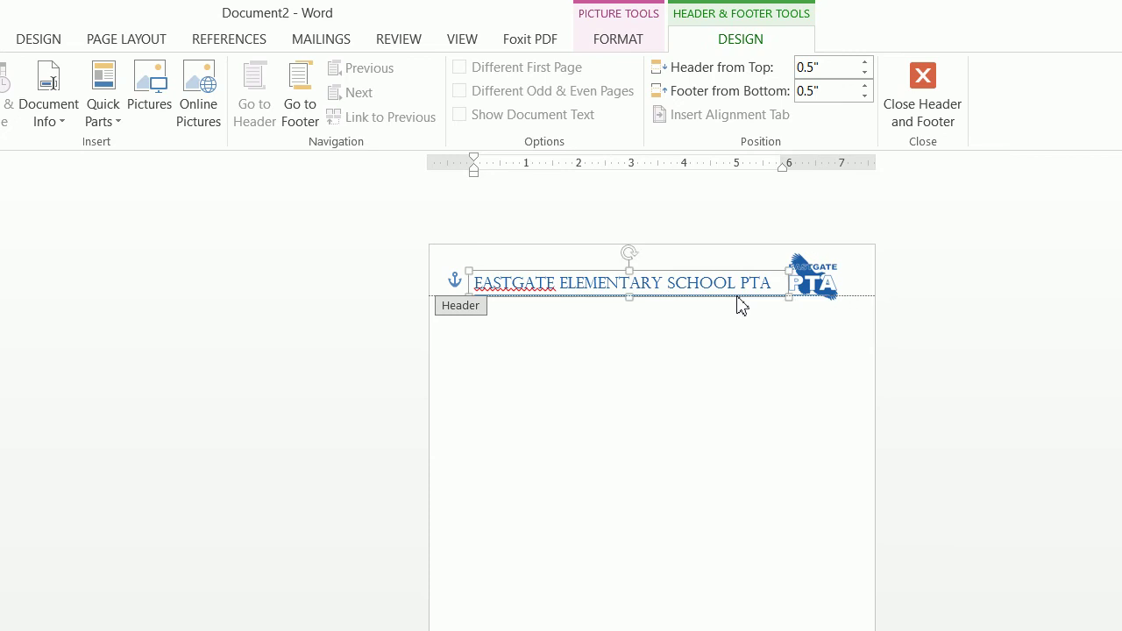
pyautogui.click(593, 356)
pyautogui.click(793, 299)
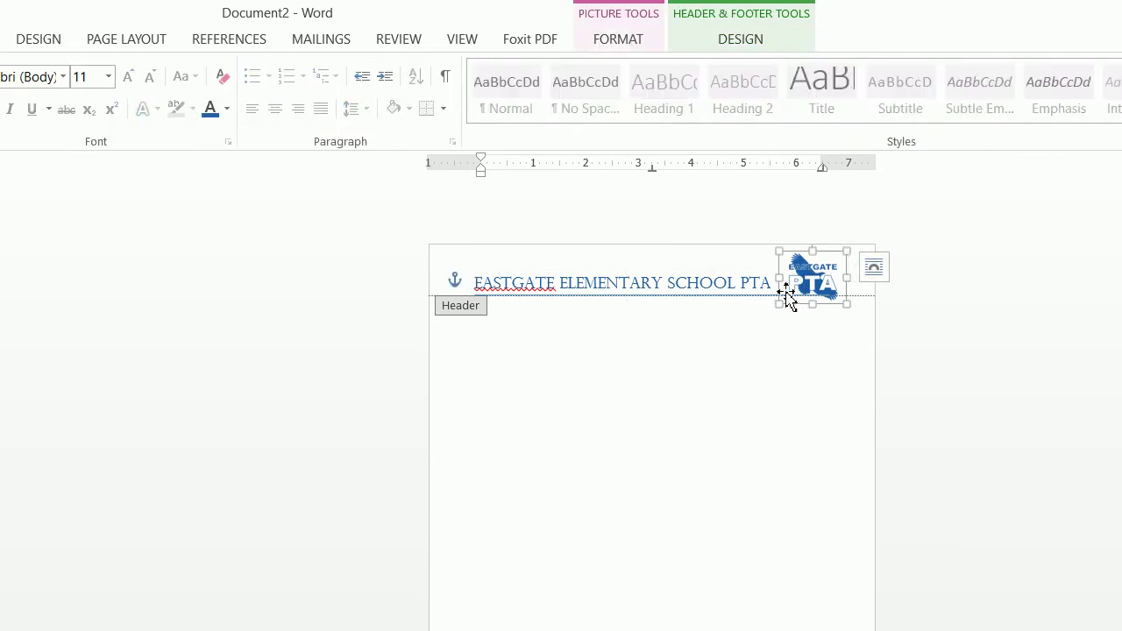
pyautogui.moveTo(787, 295); pyautogui.dragTo(816, 286)
pyautogui.click(798, 299)
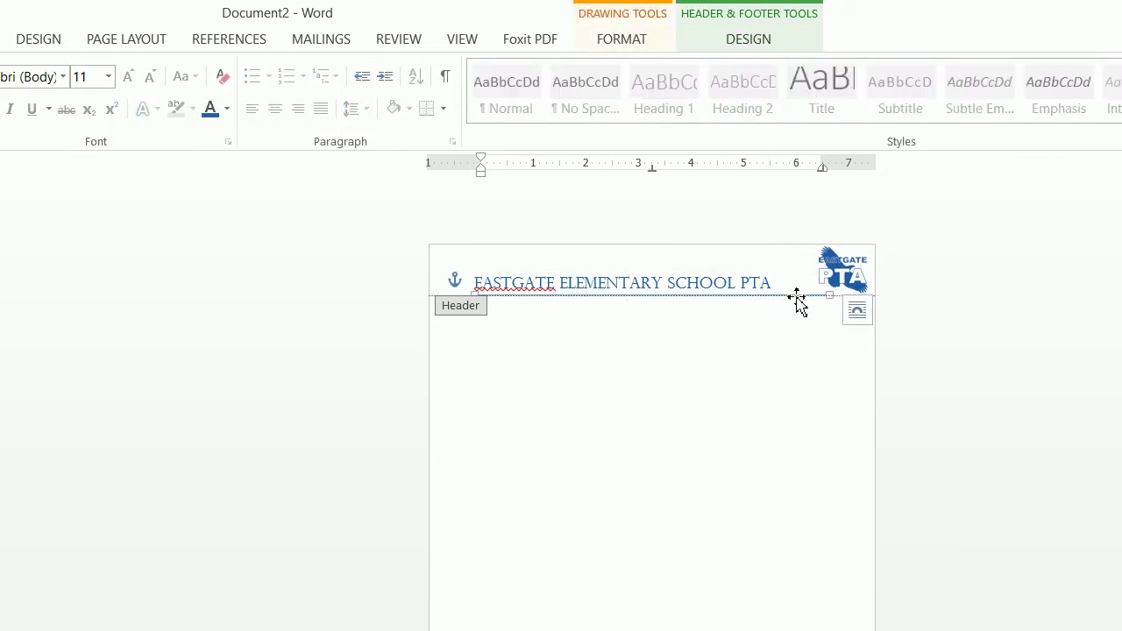
# - Set the line under the header title to a 2¼ pt weight
pyautogui.click(604, 50)
pyautogui.click(392, 93)
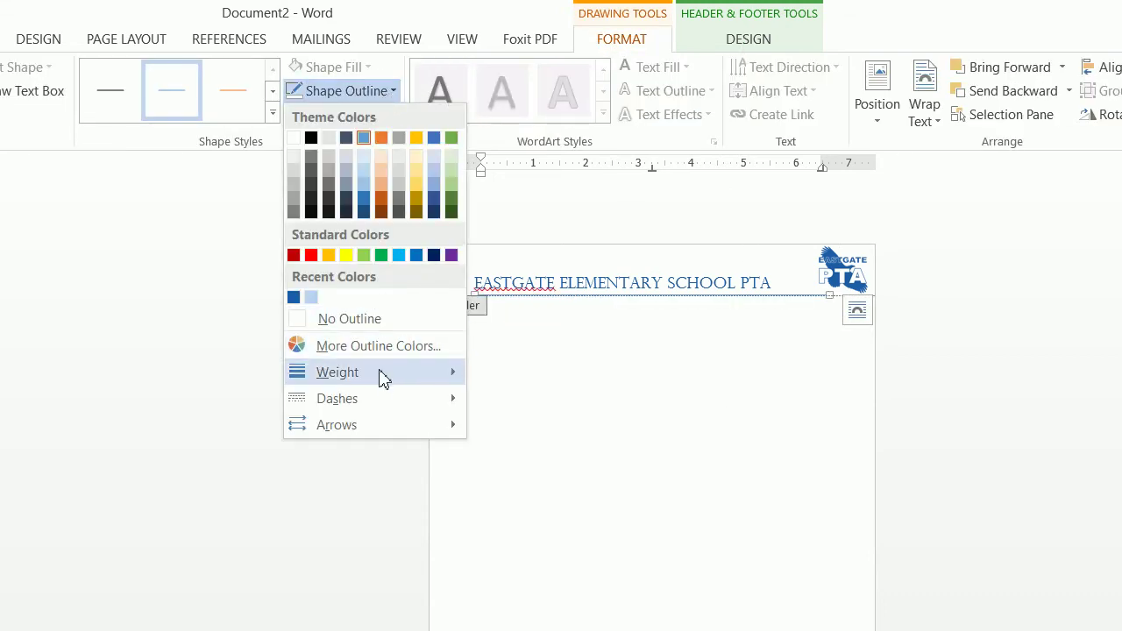
pyautogui.moveTo(384, 377)
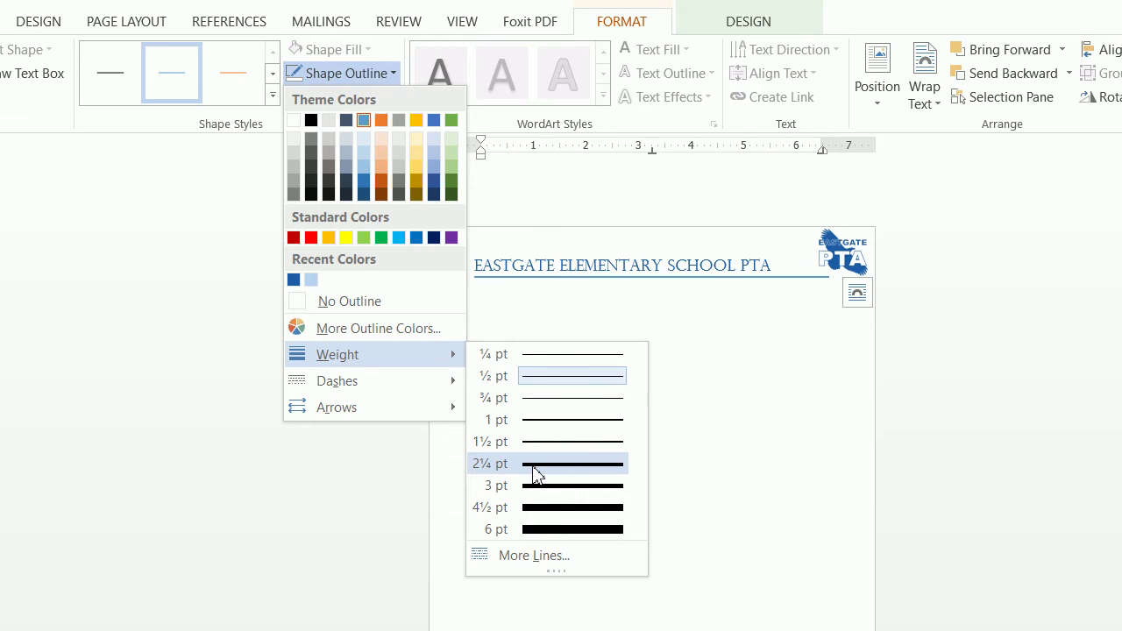
pyautogui.click(538, 475)
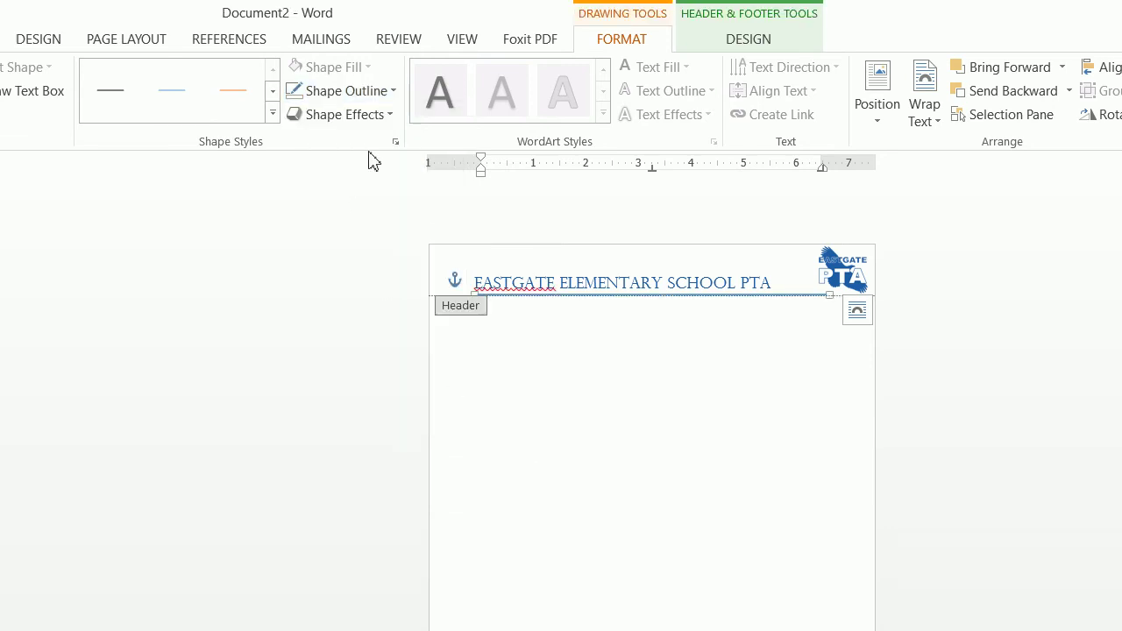
# - Give the title underline a Thick Thin compound style and close the header
pyautogui.click(383, 75)
pyautogui.moveTo(394, 368)
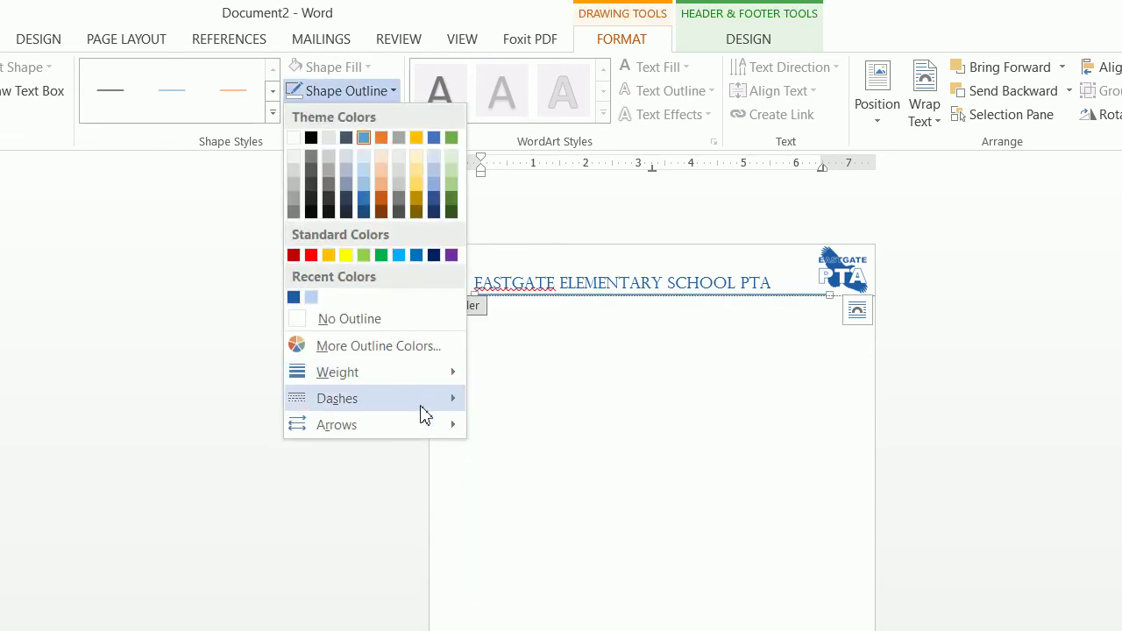
pyautogui.moveTo(422, 405)
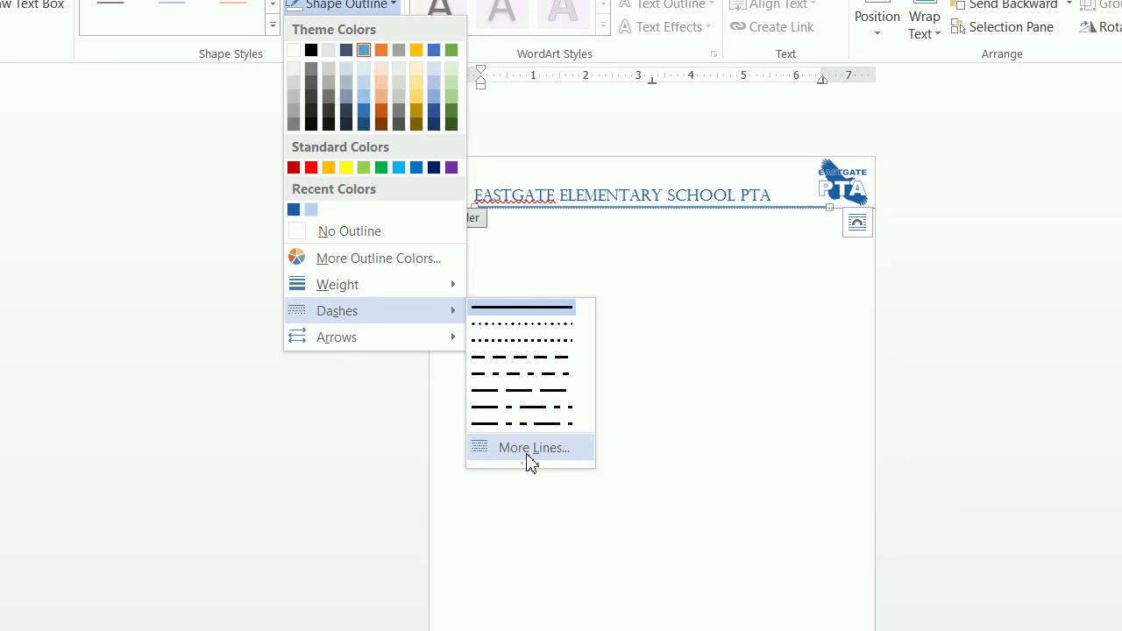
pyautogui.click(530, 449)
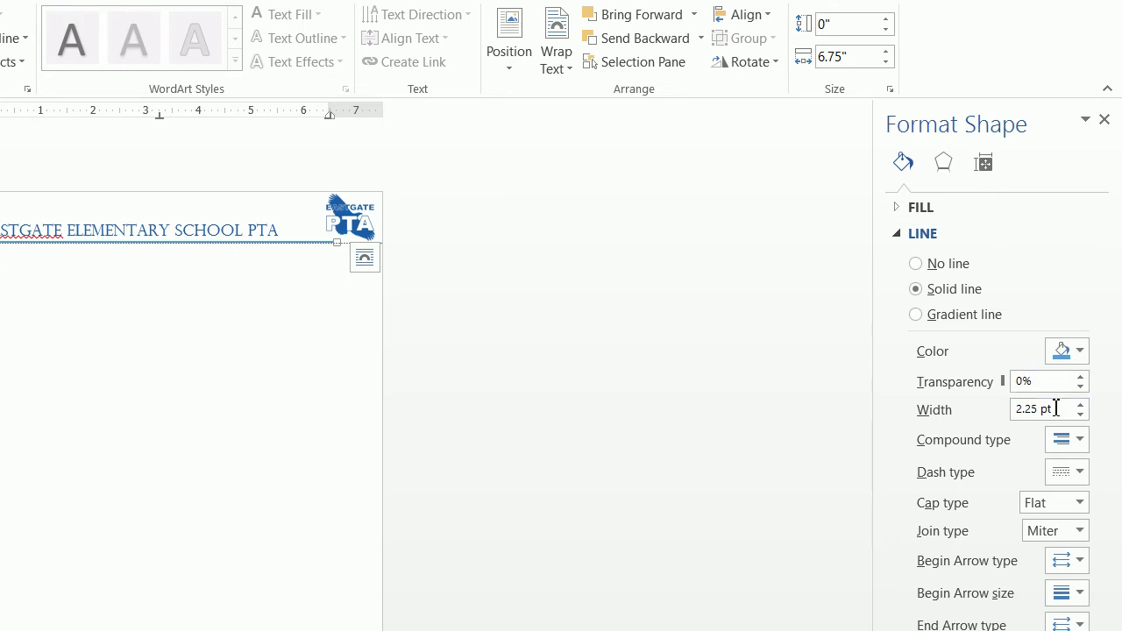
pyautogui.click(1072, 448)
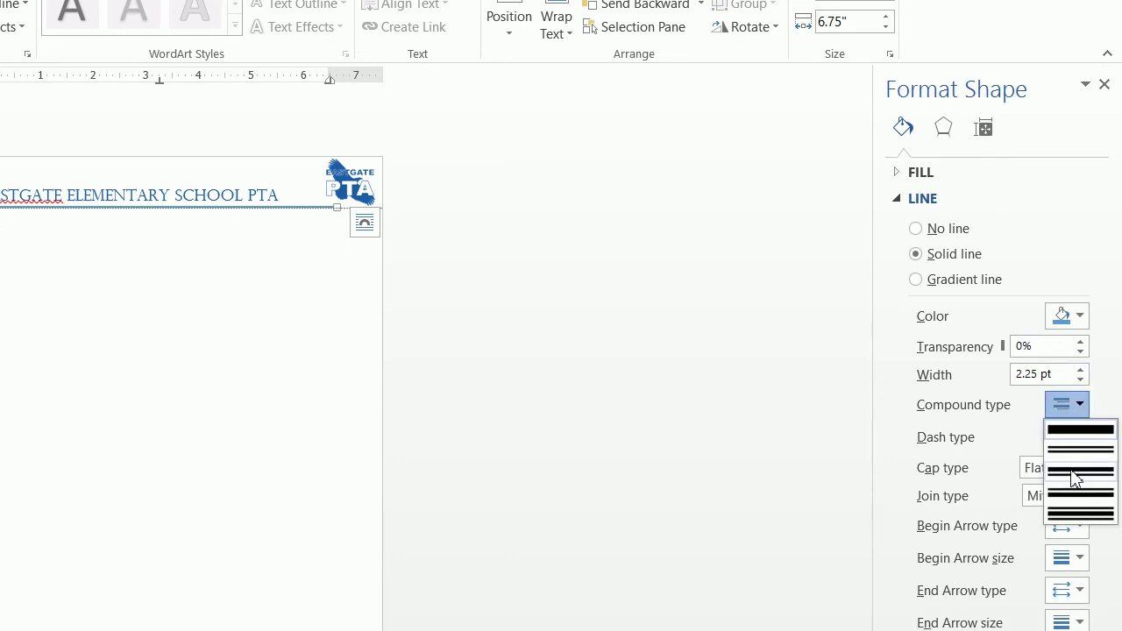
pyautogui.click(1076, 474)
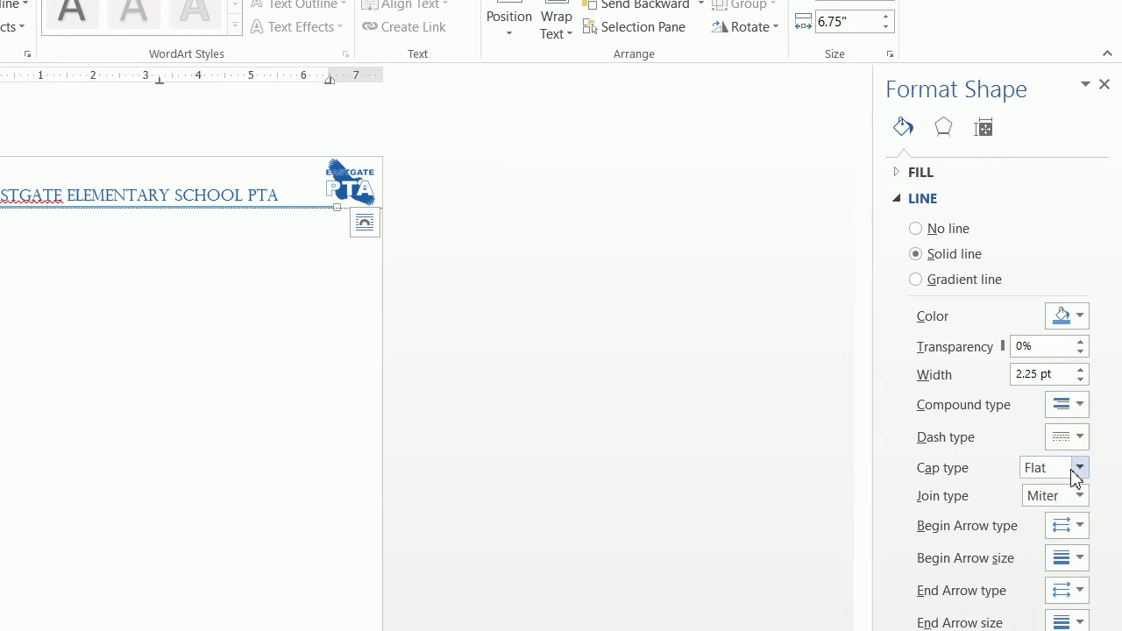
pyautogui.doubleClick(342, 375)
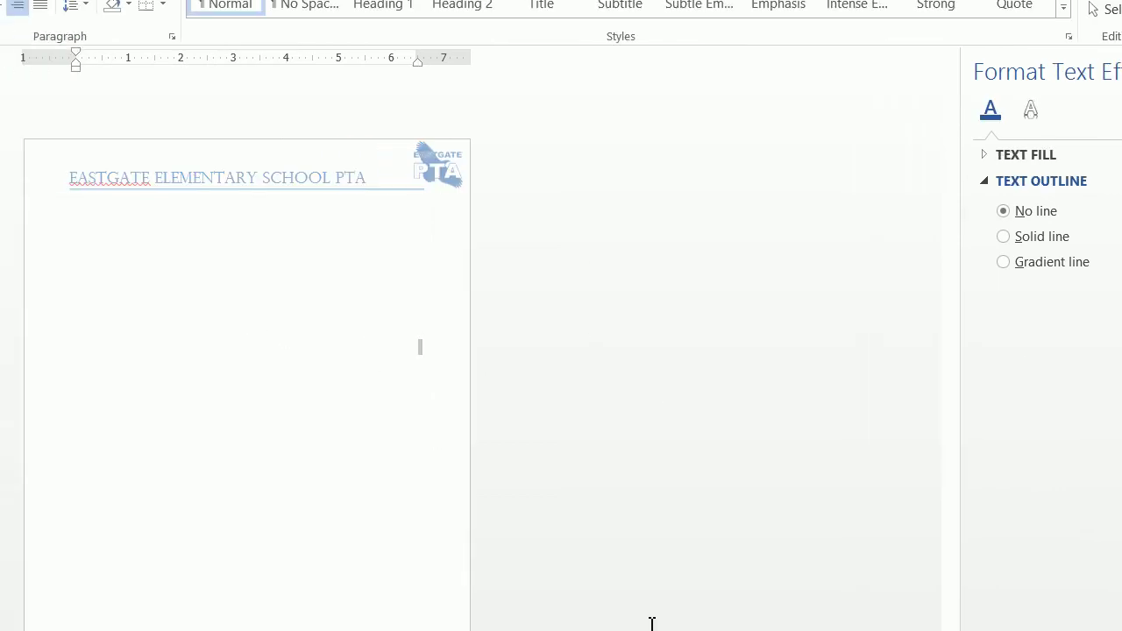
# - Zoom to 100% and shift the PTA logo slightly left beside the title
pyautogui.click(1067, 586)
pyautogui.click(1067, 586)
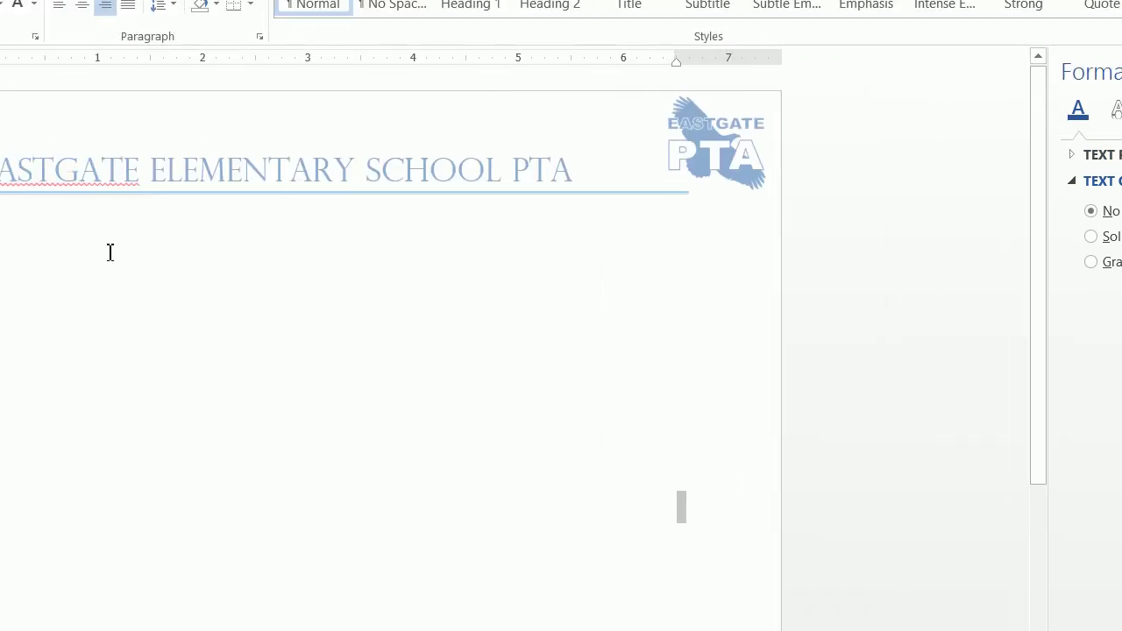
pyautogui.doubleClick(715, 183)
pyautogui.moveTo(715, 182); pyautogui.dragTo(651, 191)
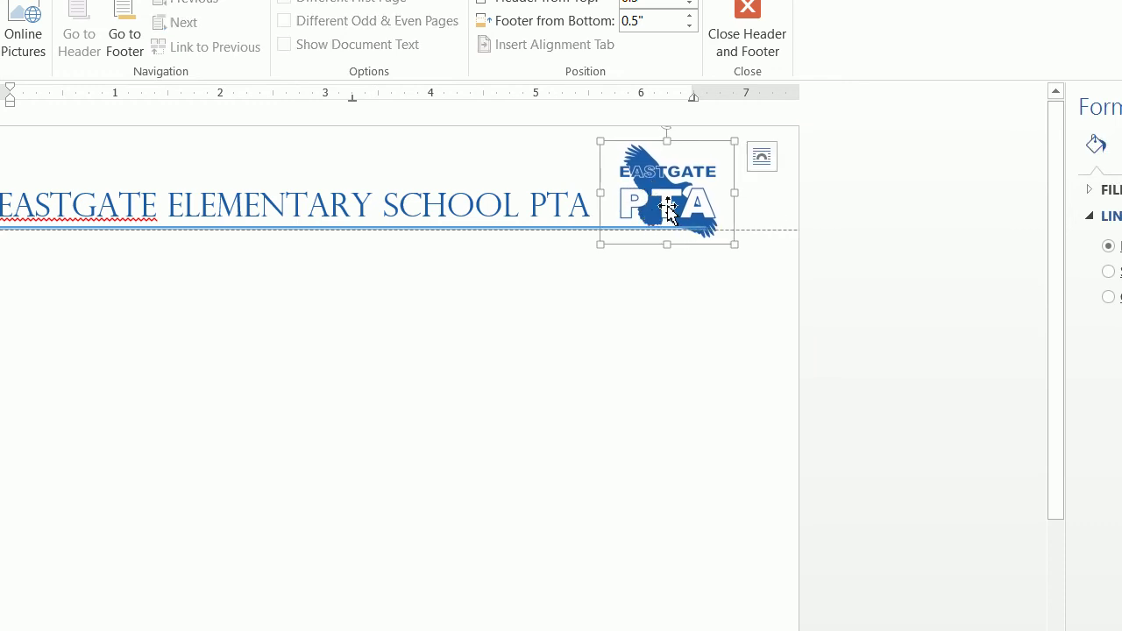
# - Bring the logo to the front and return to the document body
pyautogui.rightClick(668, 205)
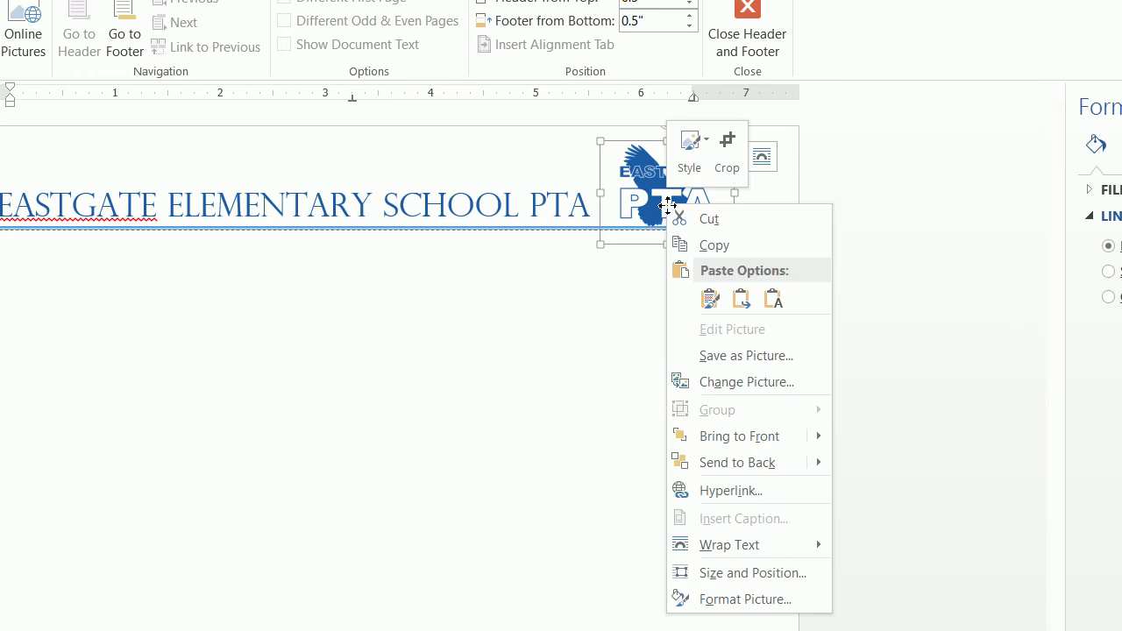
pyautogui.moveTo(739, 435)
pyautogui.click(833, 441)
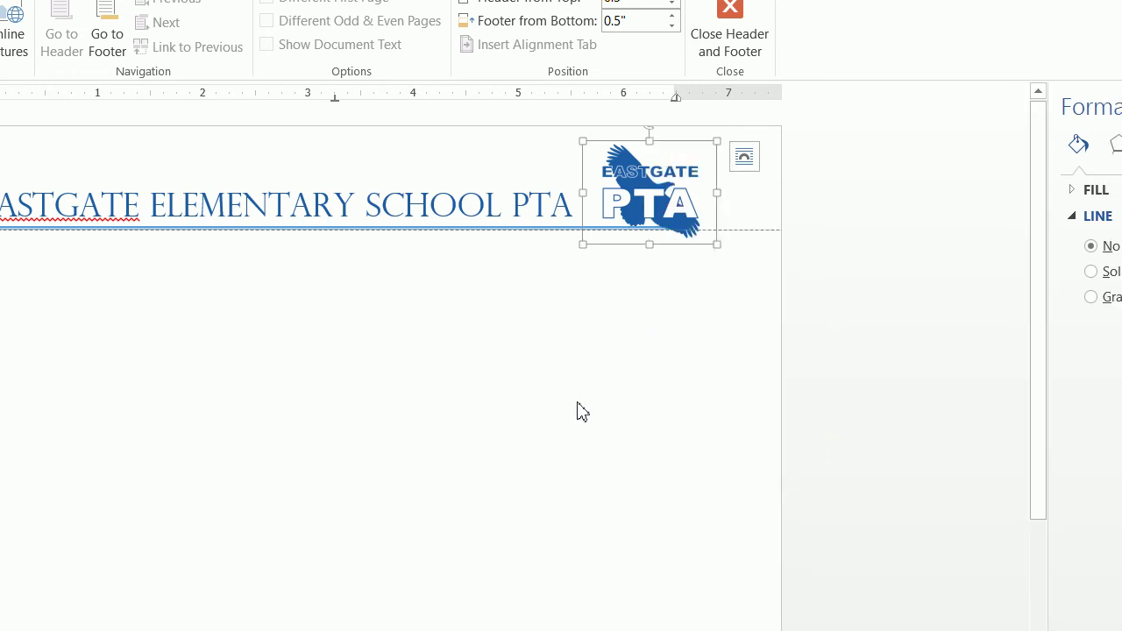
pyautogui.doubleClick(448, 358)
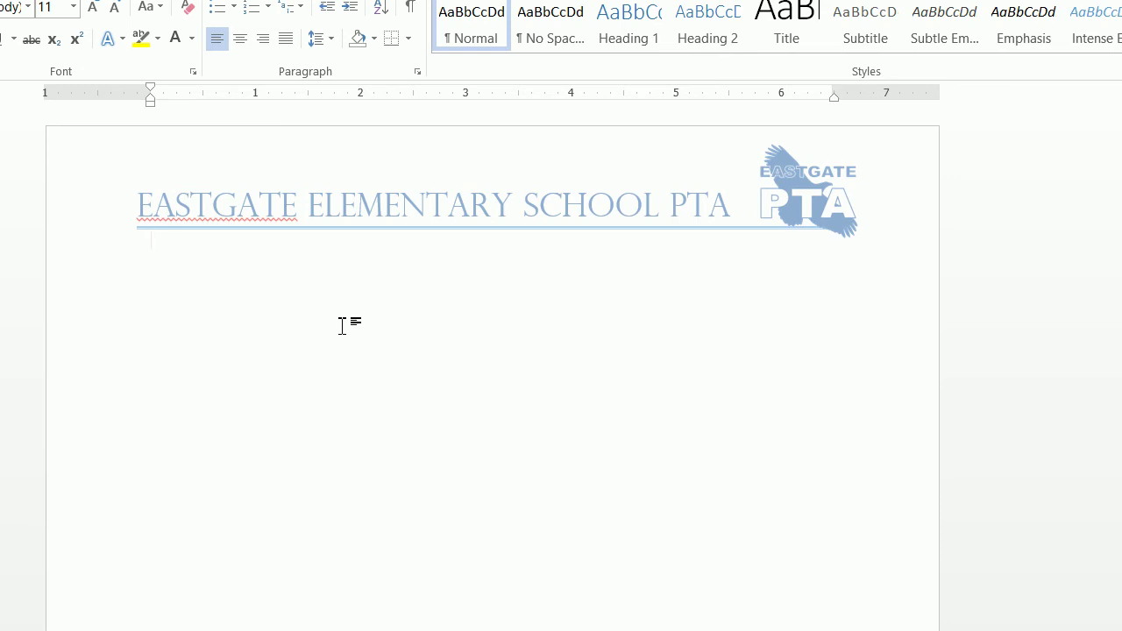
# - Nudge the header title right to meet the logo, then switch to the Introductory letter window
pyautogui.doubleClick(432, 200)
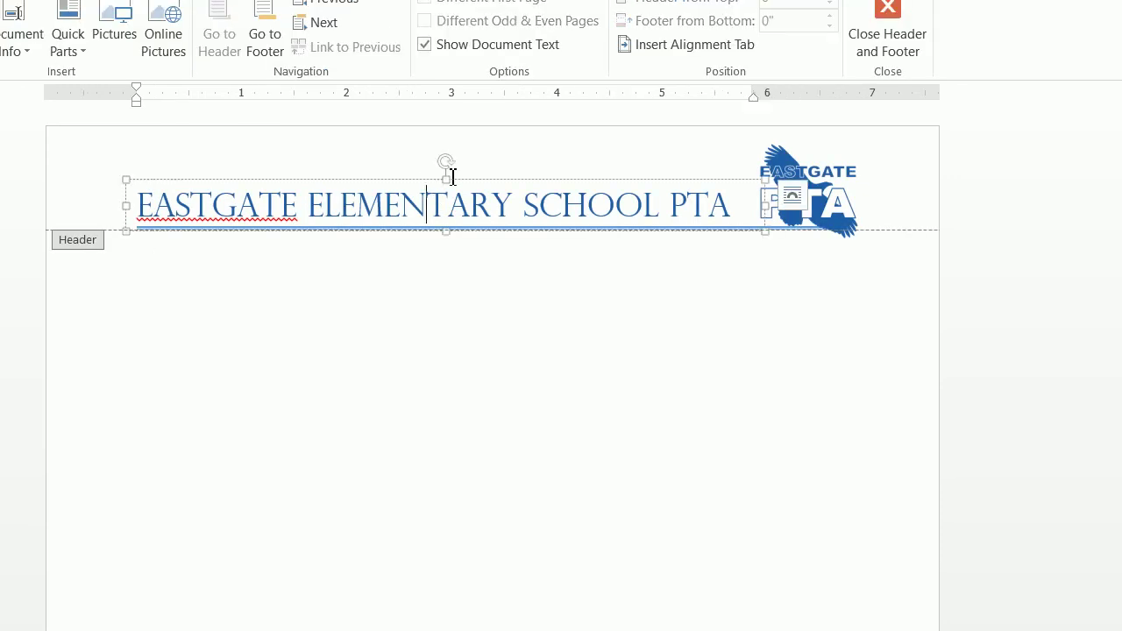
pyautogui.moveTo(466, 180); pyautogui.dragTo(489, 181)
pyautogui.click(489, 338)
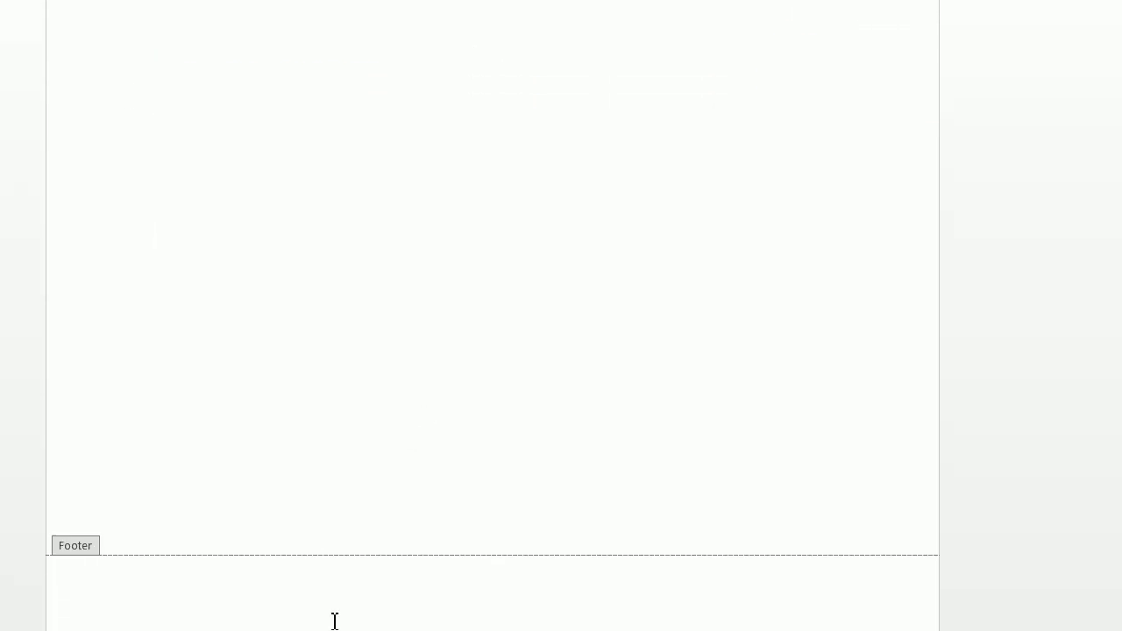
pyautogui.moveTo(283, 614)
pyautogui.click(276, 544)
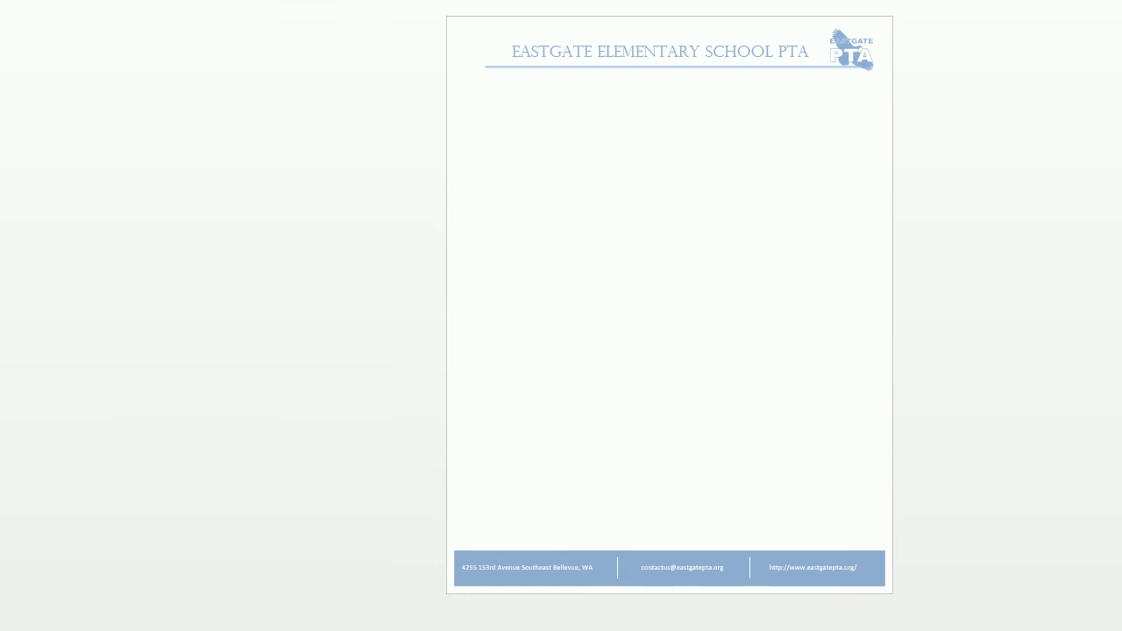
# - Return to Document2 and place a default Rectangle shape in the footer
pyautogui.moveTo(338, 617)
pyautogui.click(391, 552)
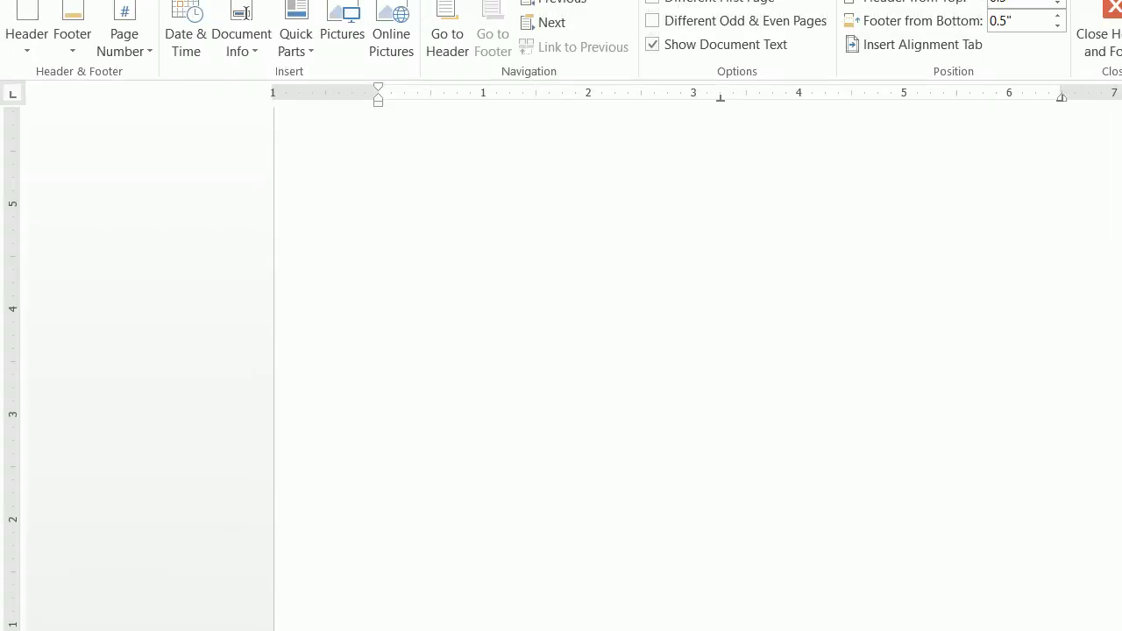
pyautogui.click(163, 0)
pyautogui.click(314, 22)
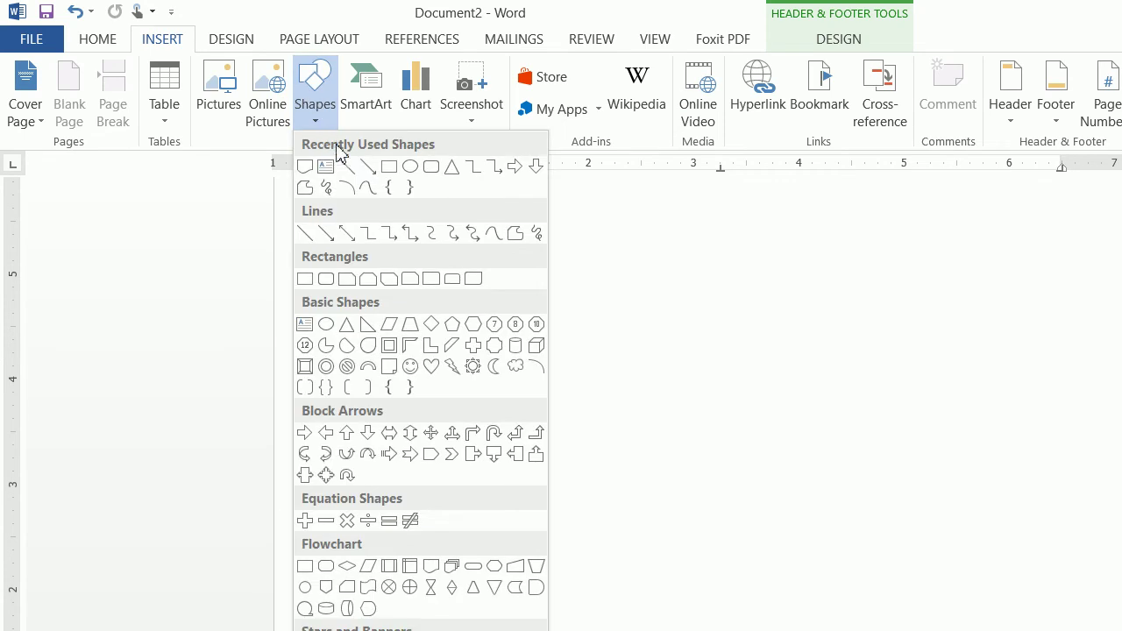
pyautogui.click(390, 168)
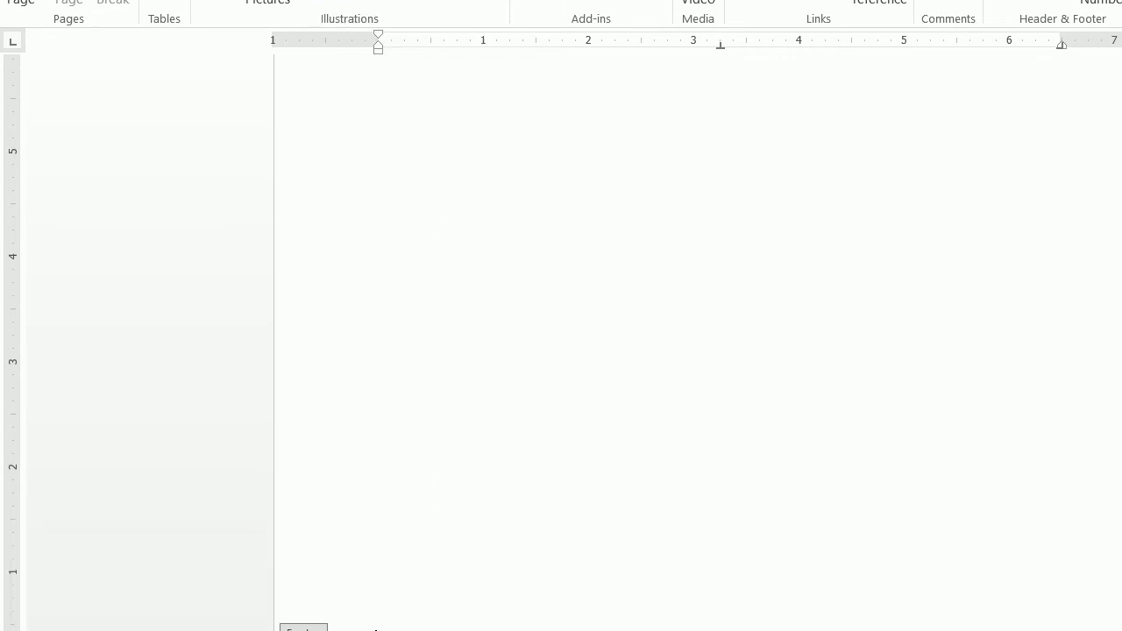
pyautogui.click(325, 466)
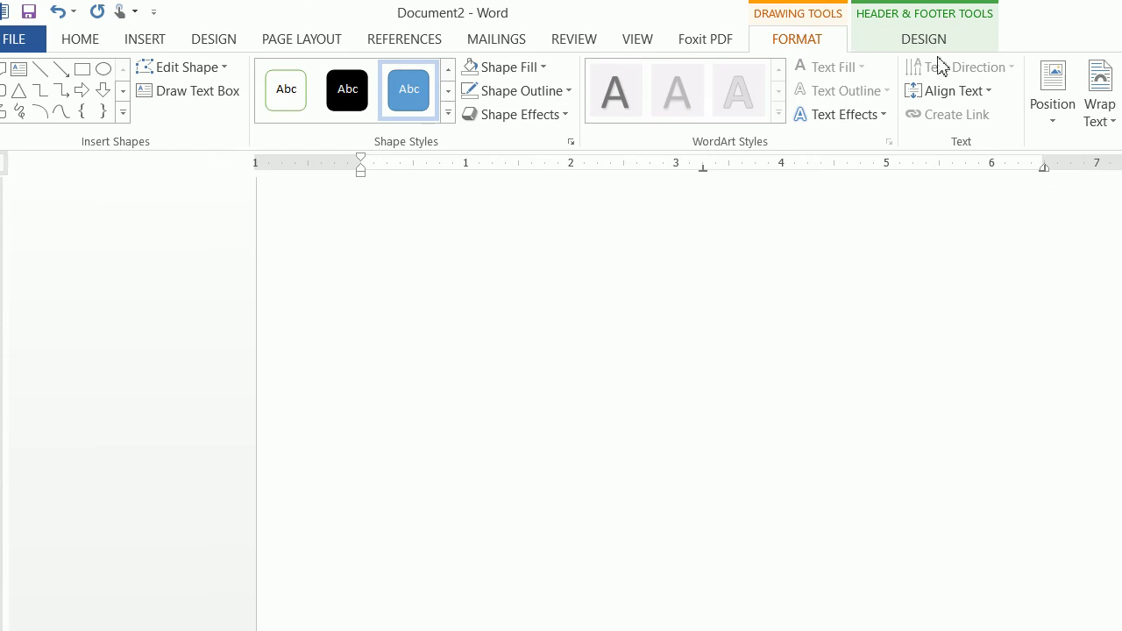
# - Set the footer rectangle's width to 8.19" and align it across the page bottom
pyautogui.click(1103, 78)
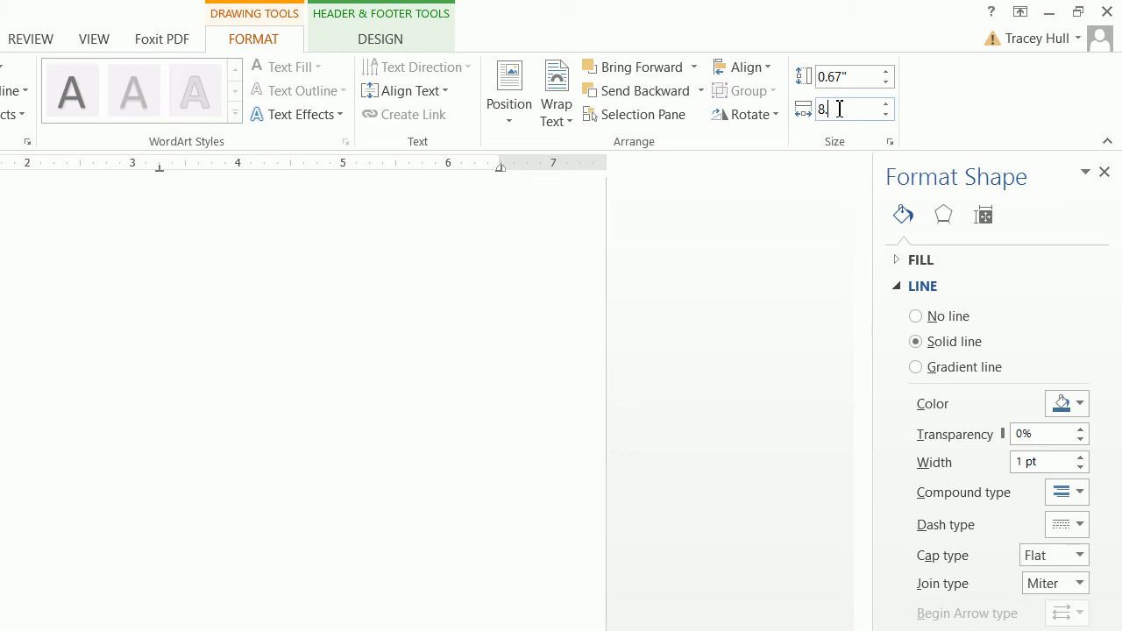
pyautogui.click(839, 109)
pyautogui.write('8.19')
pyautogui.press('Return')
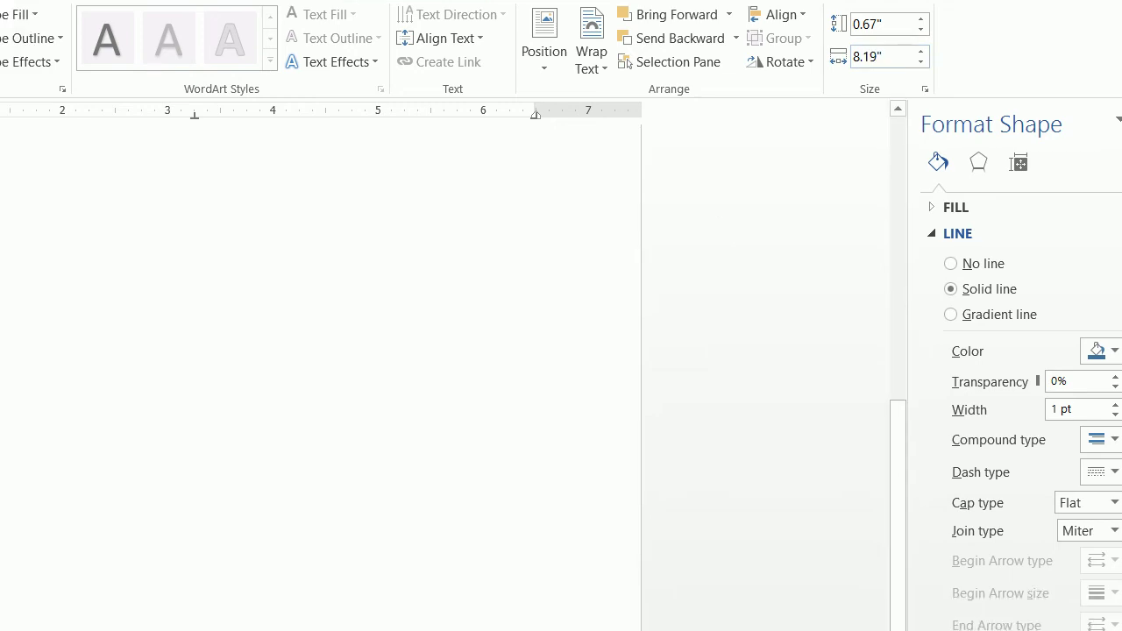
pyautogui.moveTo(208, 503); pyautogui.dragTo(172, 505)
pyautogui.moveTo(295, 504); pyautogui.dragTo(306, 510)
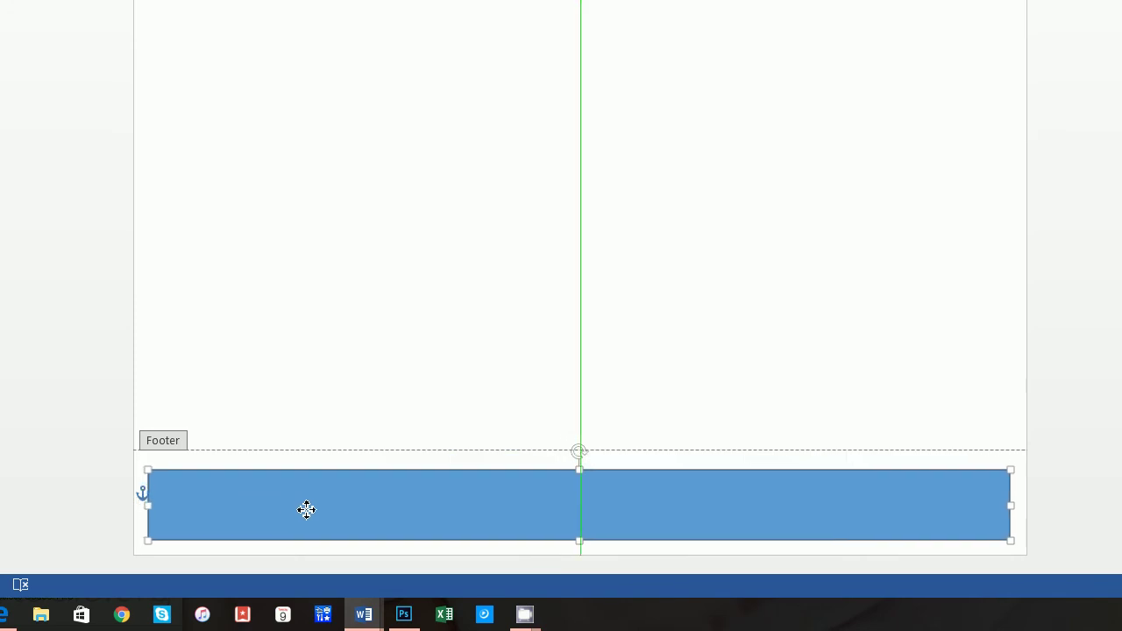
pyautogui.moveTo(306, 509); pyautogui.dragTo(307, 506)
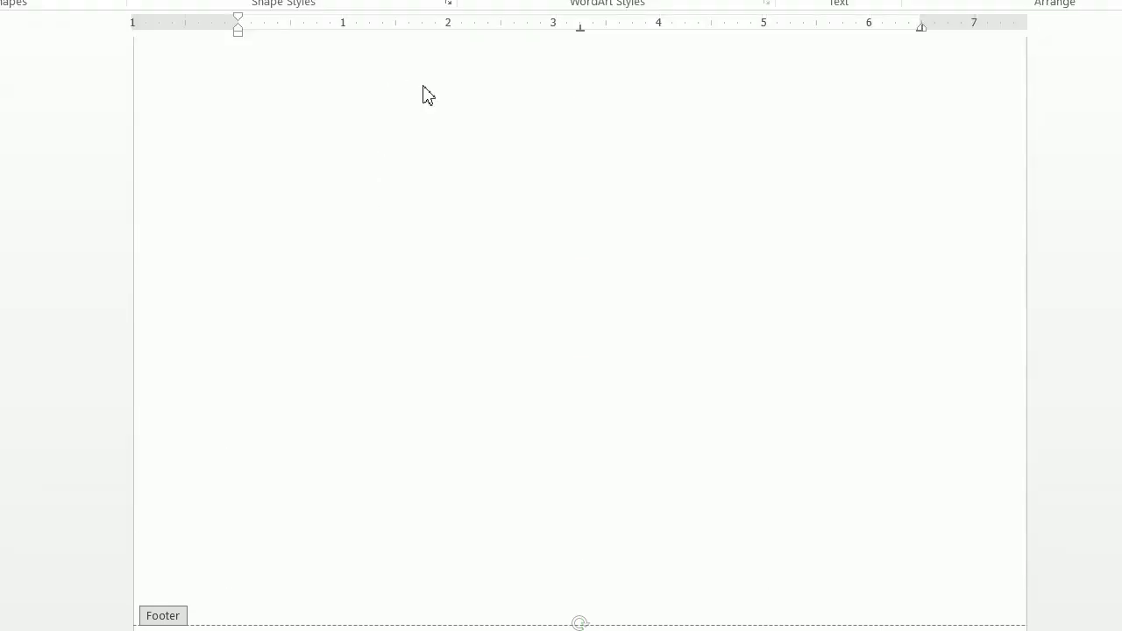
# - Give the footer bar a dark blue fill and a matching dark blue outline
pyautogui.click(391, 15)
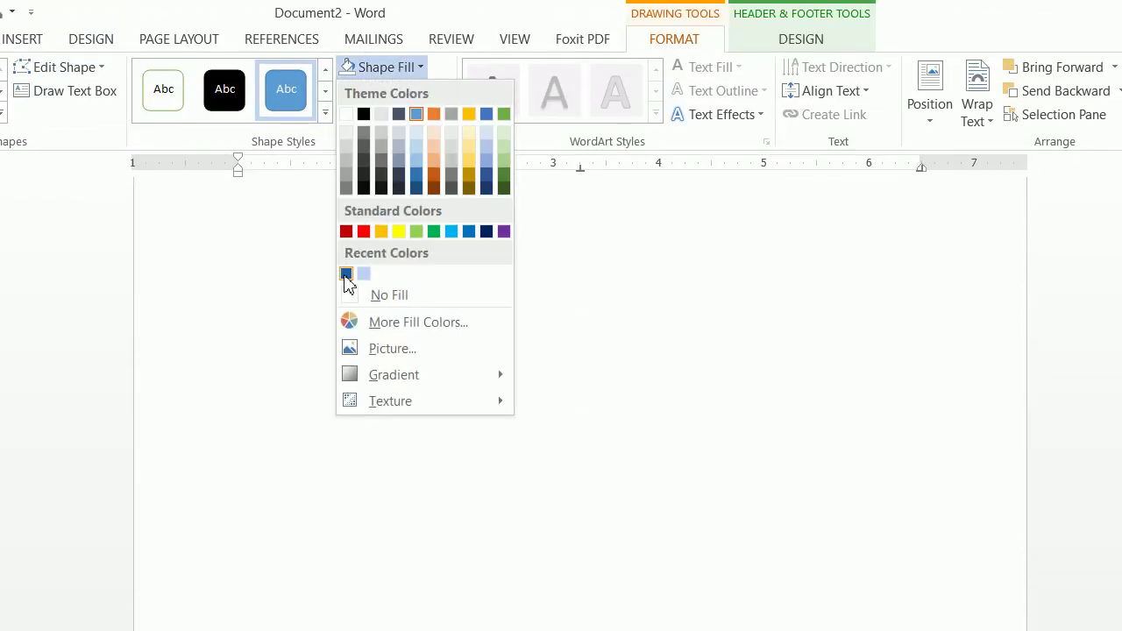
pyautogui.click(347, 275)
pyautogui.click(379, 91)
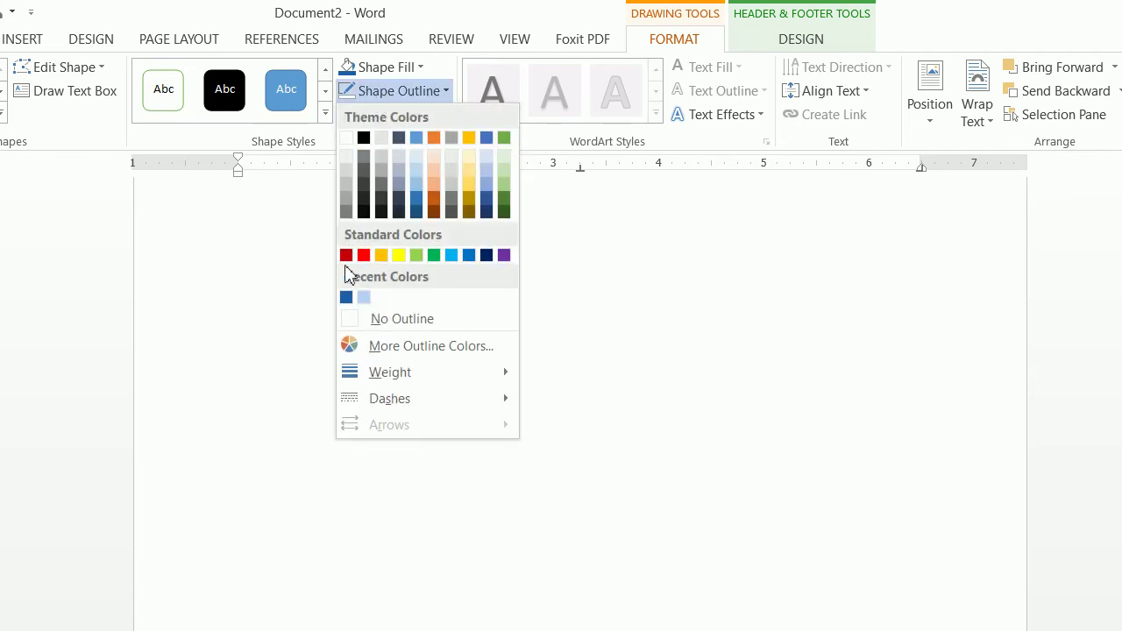
pyautogui.click(347, 298)
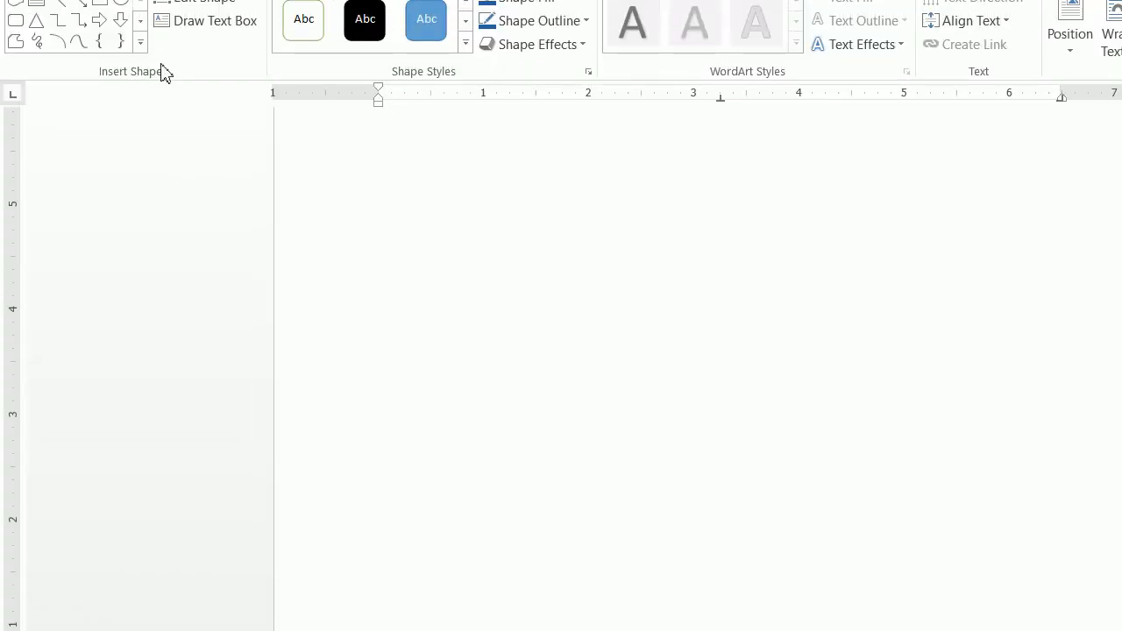
pyautogui.click(166, 42)
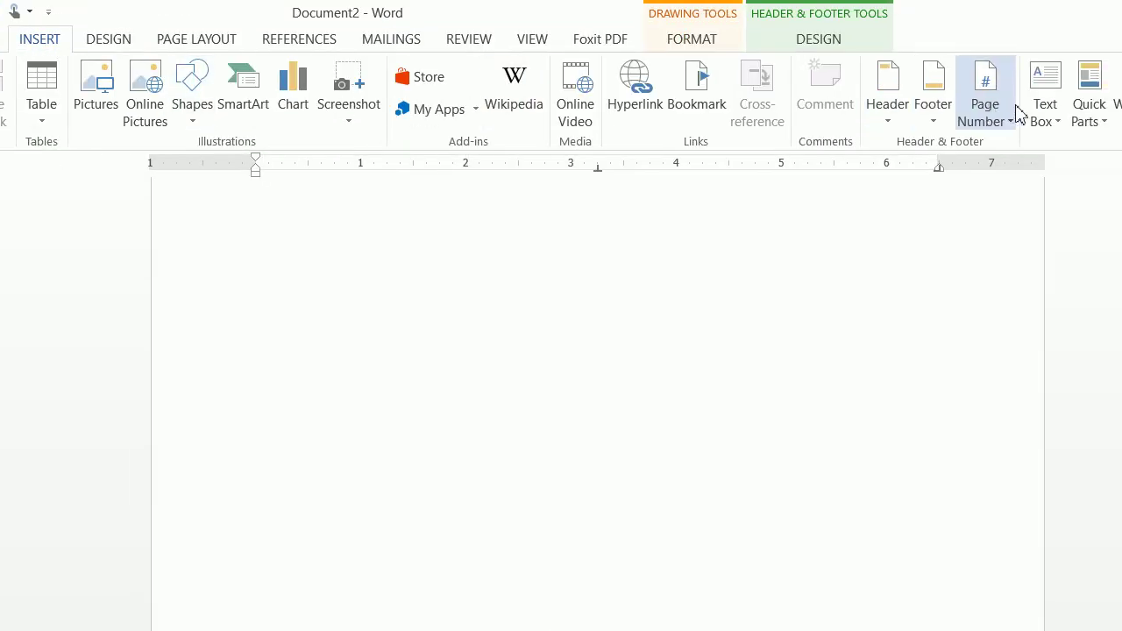
# - Draw a text box covering the whole footer bar
pyautogui.click(1043, 106)
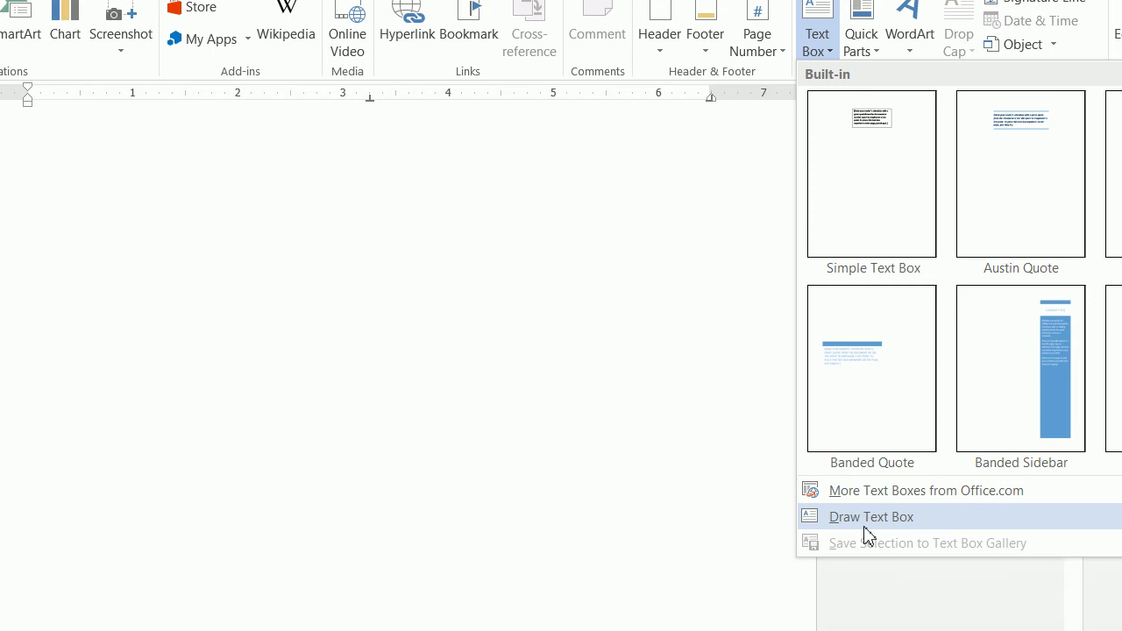
pyautogui.click(866, 519)
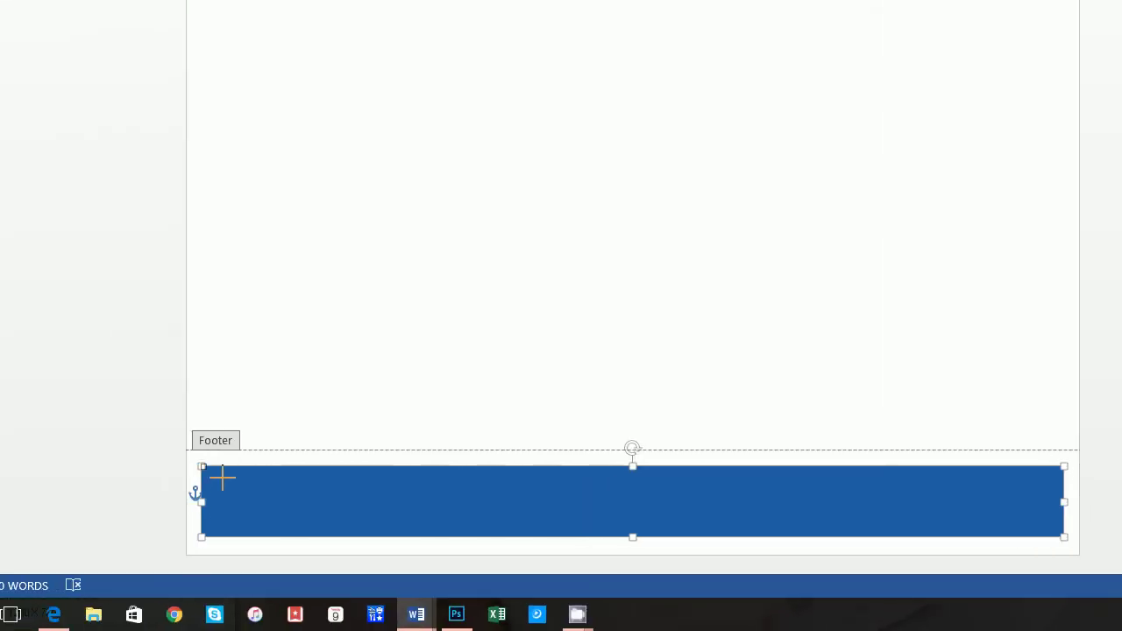
pyautogui.moveTo(203, 465); pyautogui.dragTo(1072, 537)
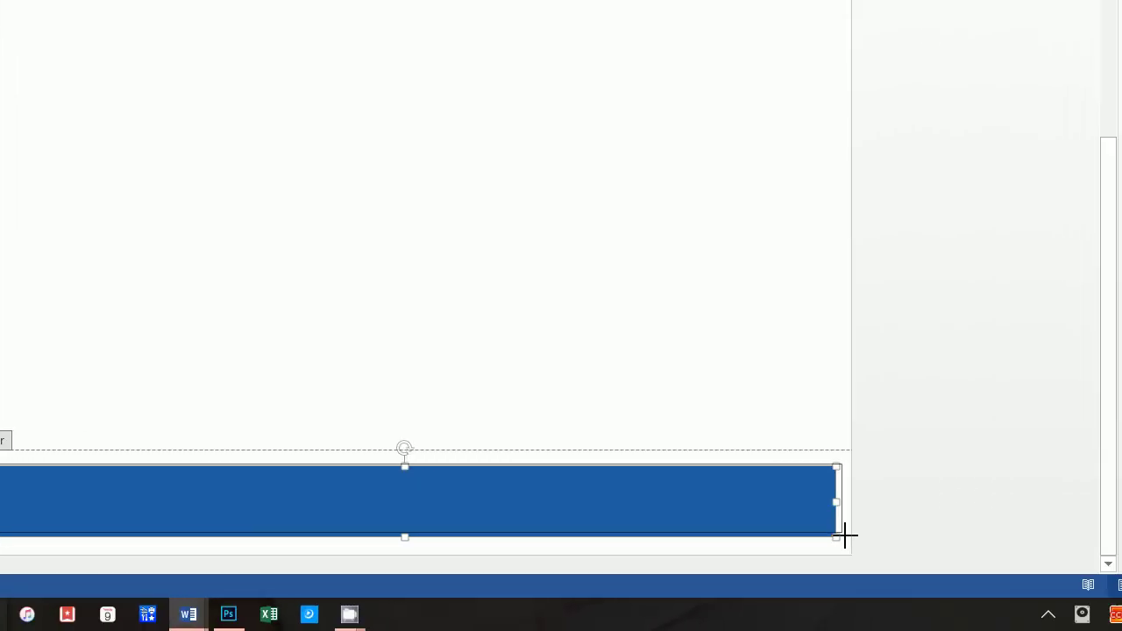
pyautogui.moveTo(821, 538); pyautogui.dragTo(819, 536)
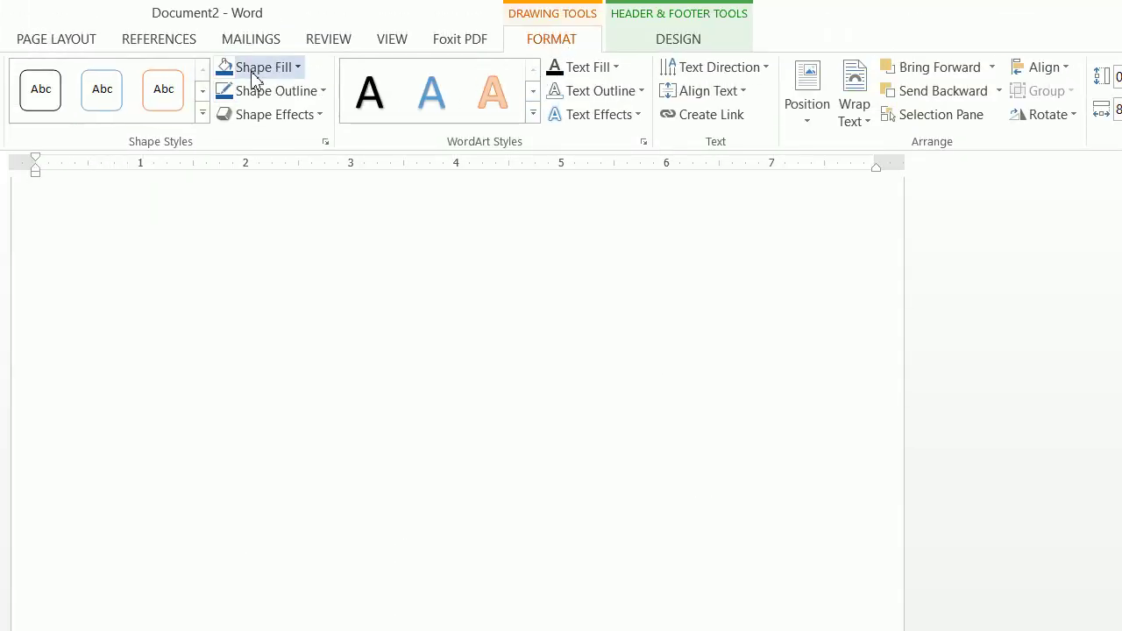
# - Set the footer text box to No Fill and No Outline
pyautogui.click(191, 67)
pyautogui.click(281, 302)
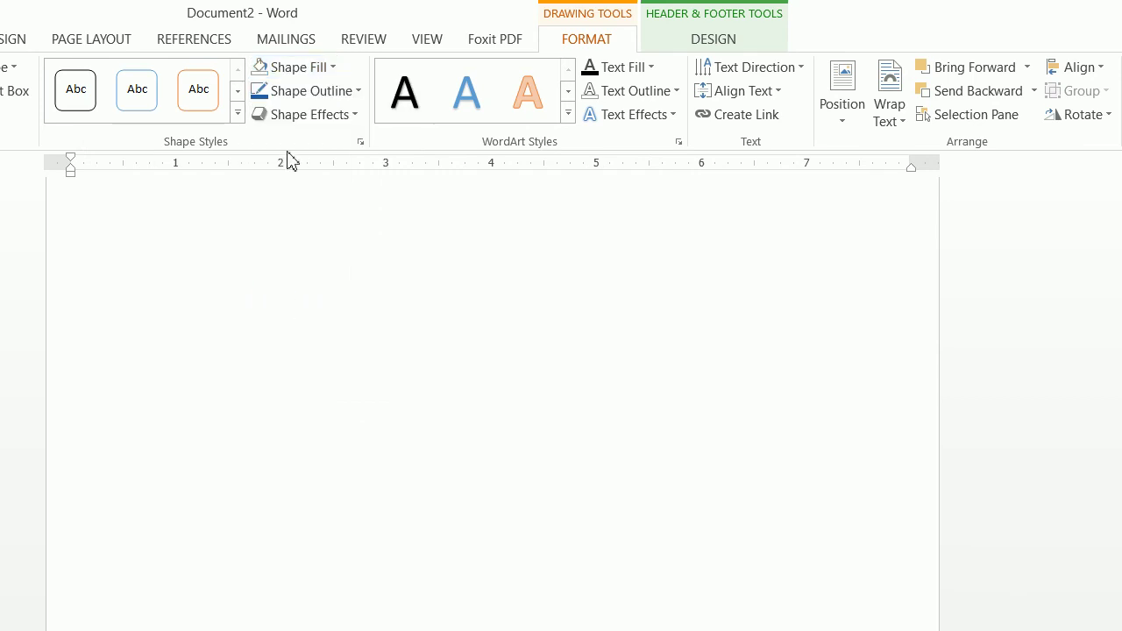
pyautogui.click(297, 92)
pyautogui.click(284, 324)
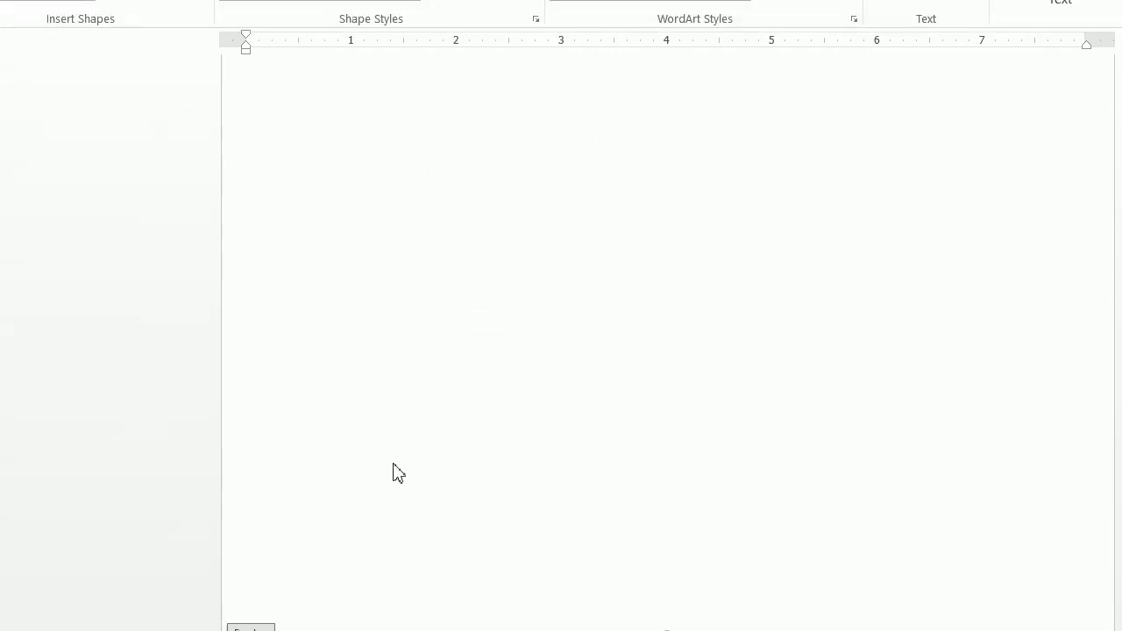
# - Enter the PTA street address at 12 pt in the footer box, fixing 'Southeast', in white
pyautogui.click(113, 44)
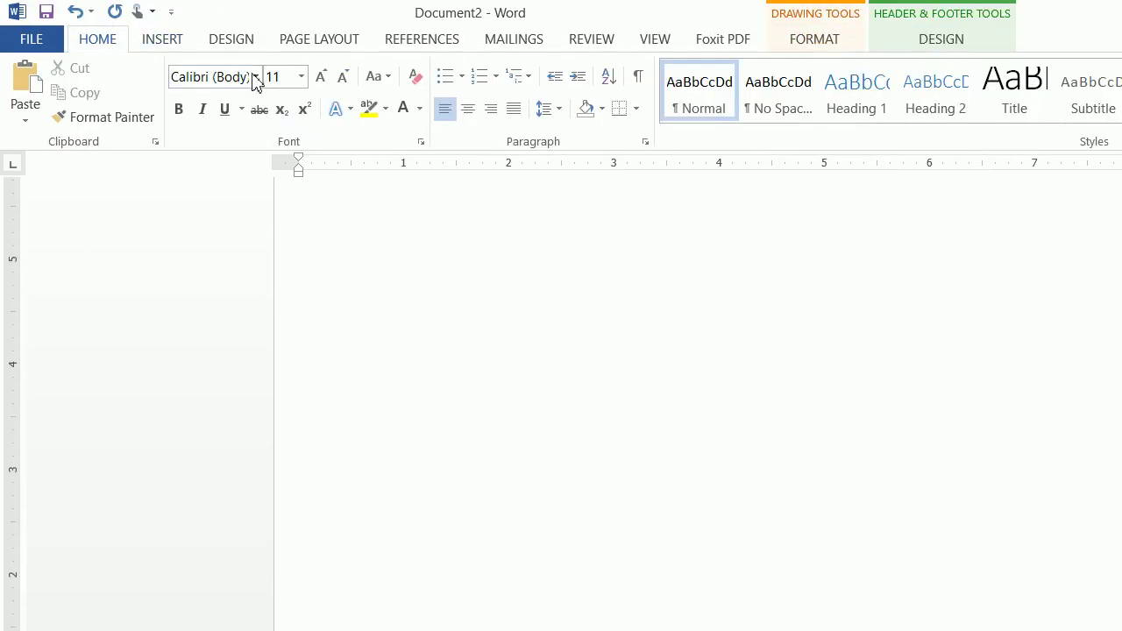
pyautogui.click(285, 77)
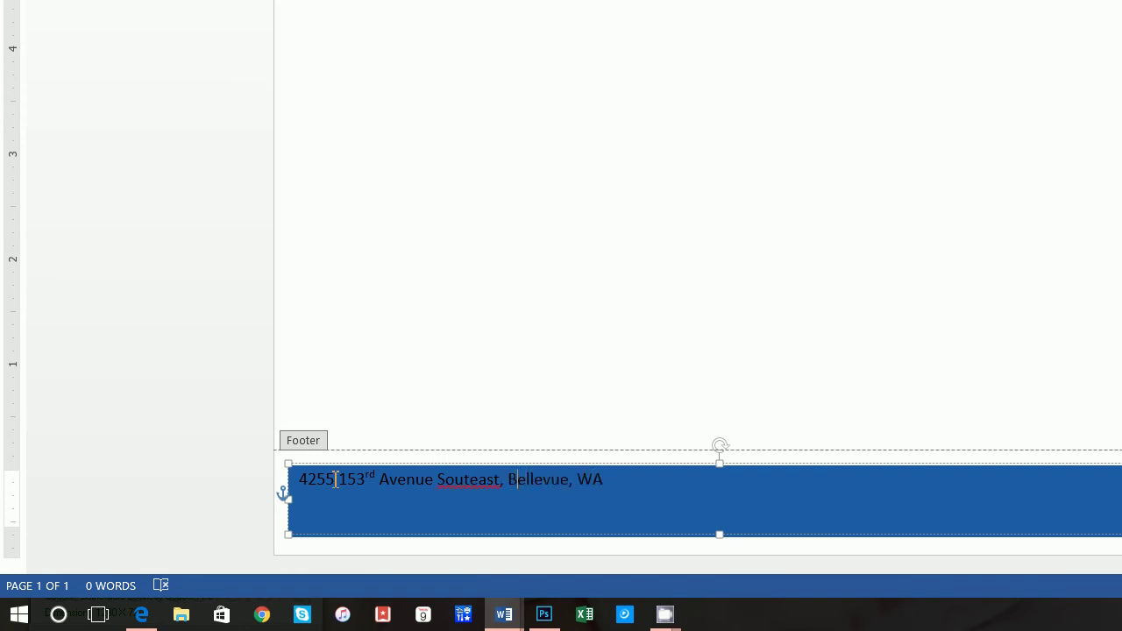
pyautogui.press('Left')
pyautogui.press('Left')
pyautogui.press('BackSpace')
pyautogui.write('h')
pyautogui.write('h')
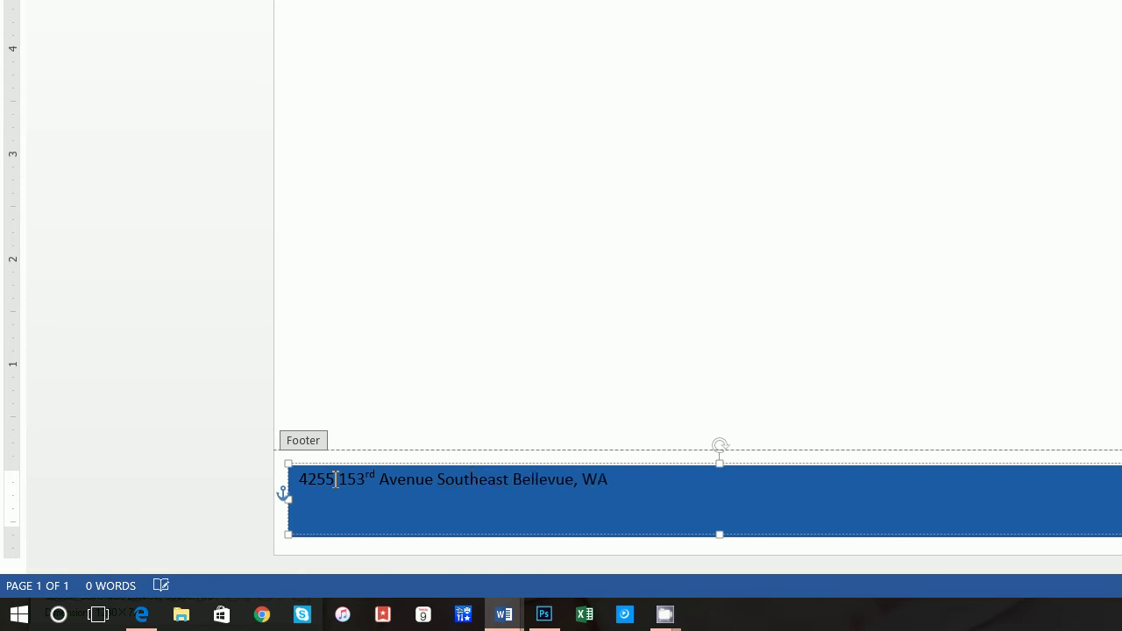
pyautogui.moveTo(595, 481); pyautogui.dragTo(290, 488)
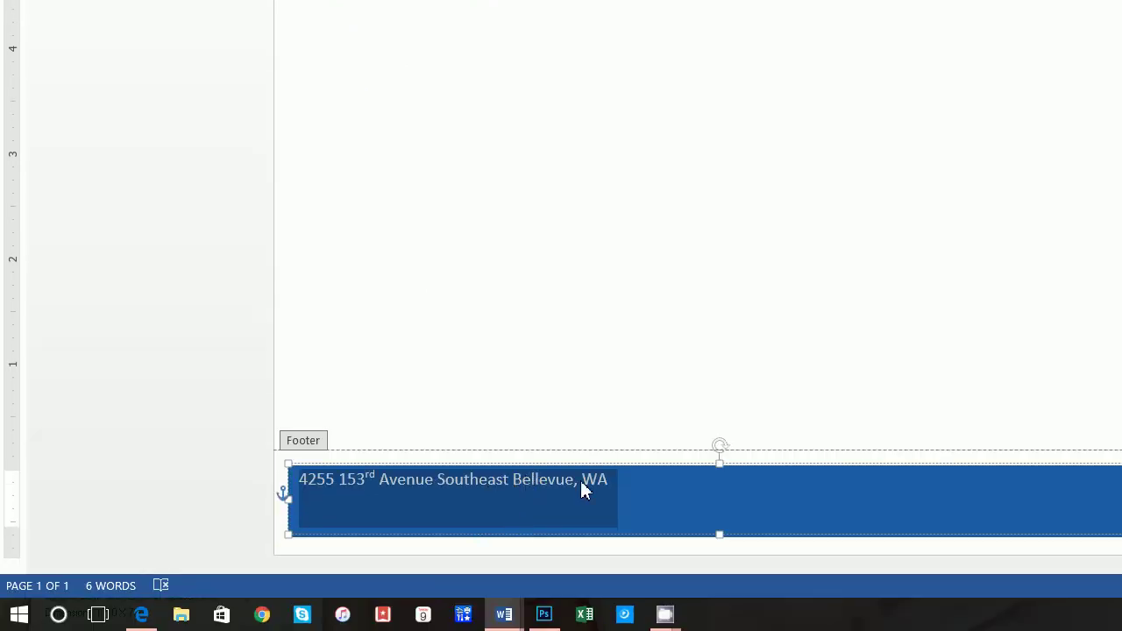
pyautogui.click(638, 474)
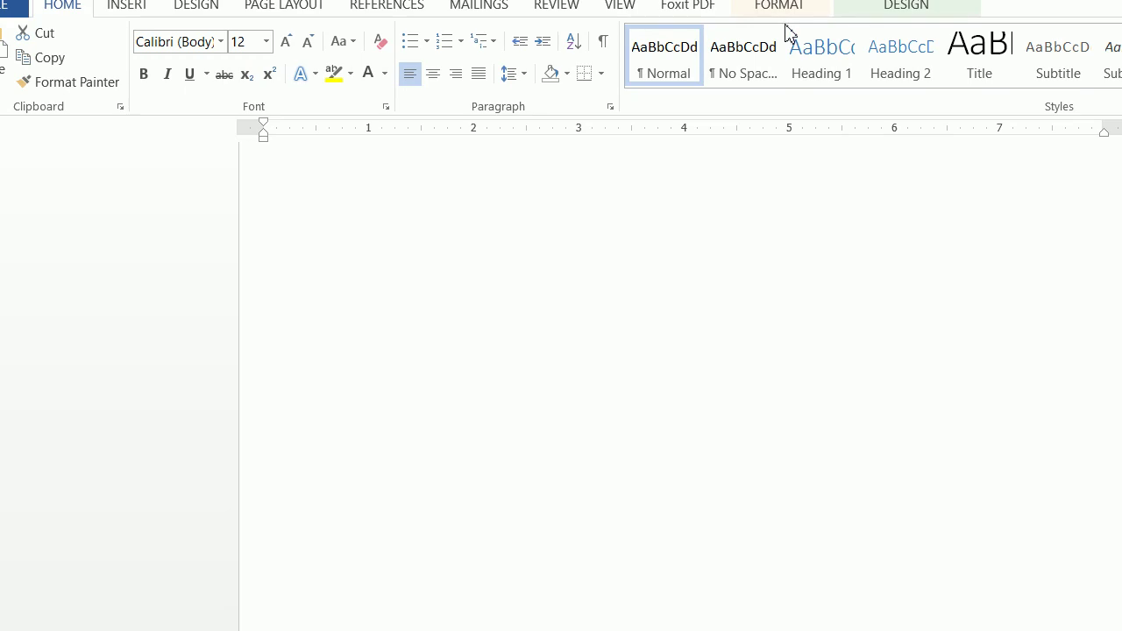
# - Adjust the footer box's vertical text alignment and type the PTA contact e-mail after the address
pyautogui.click(787, 12)
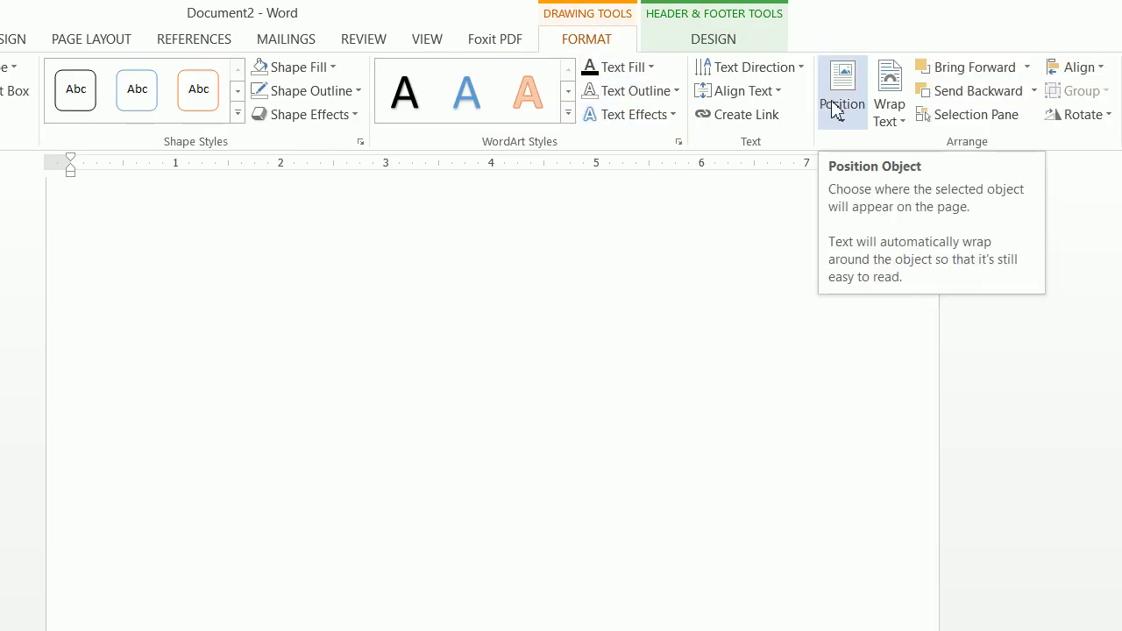
pyautogui.click(829, 94)
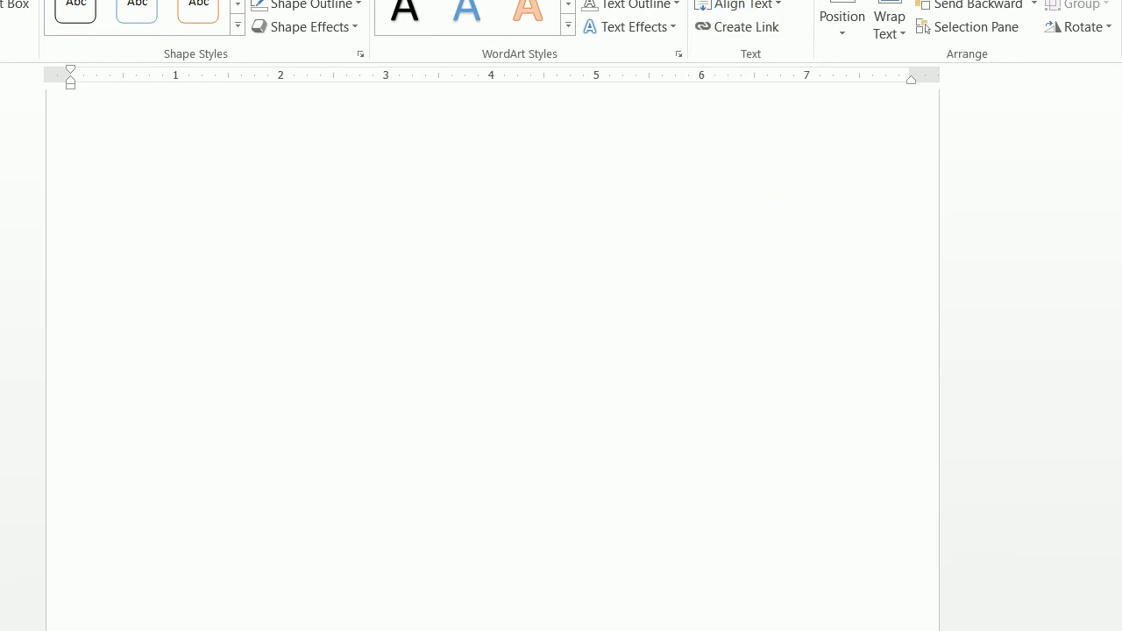
pyautogui.scroll(-10, 706, 299)
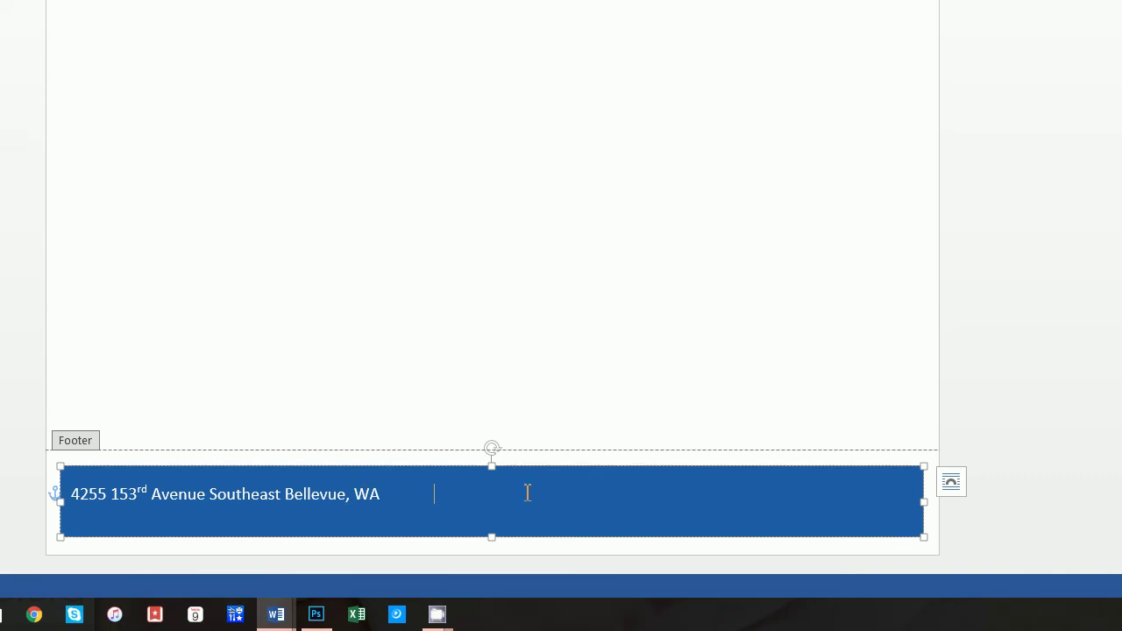
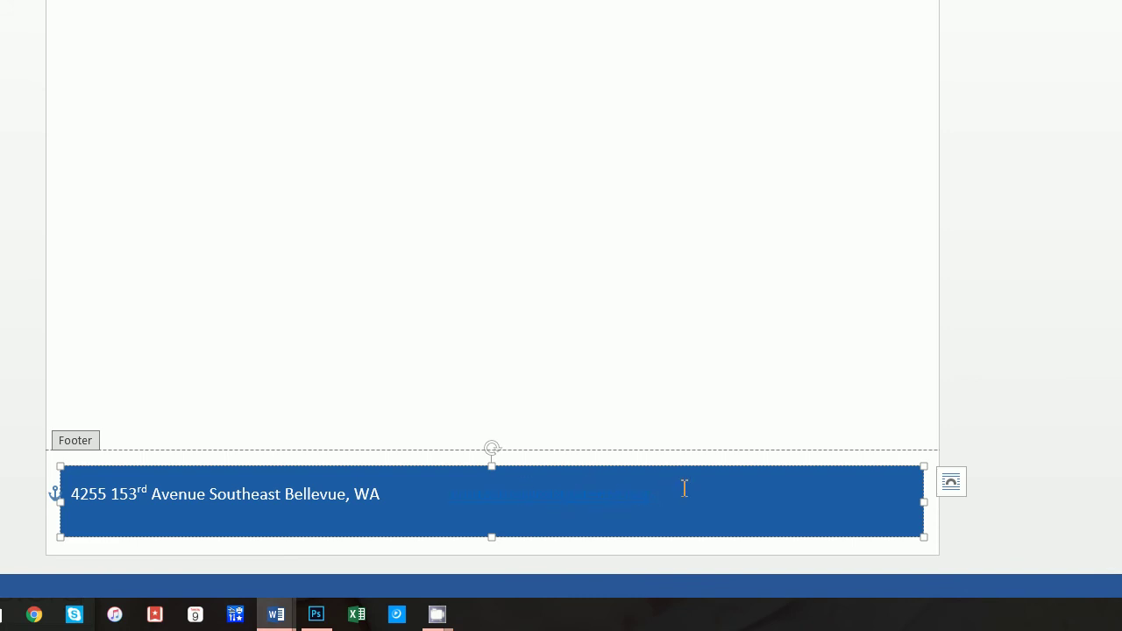
pyautogui.doubleClick(654, 496)
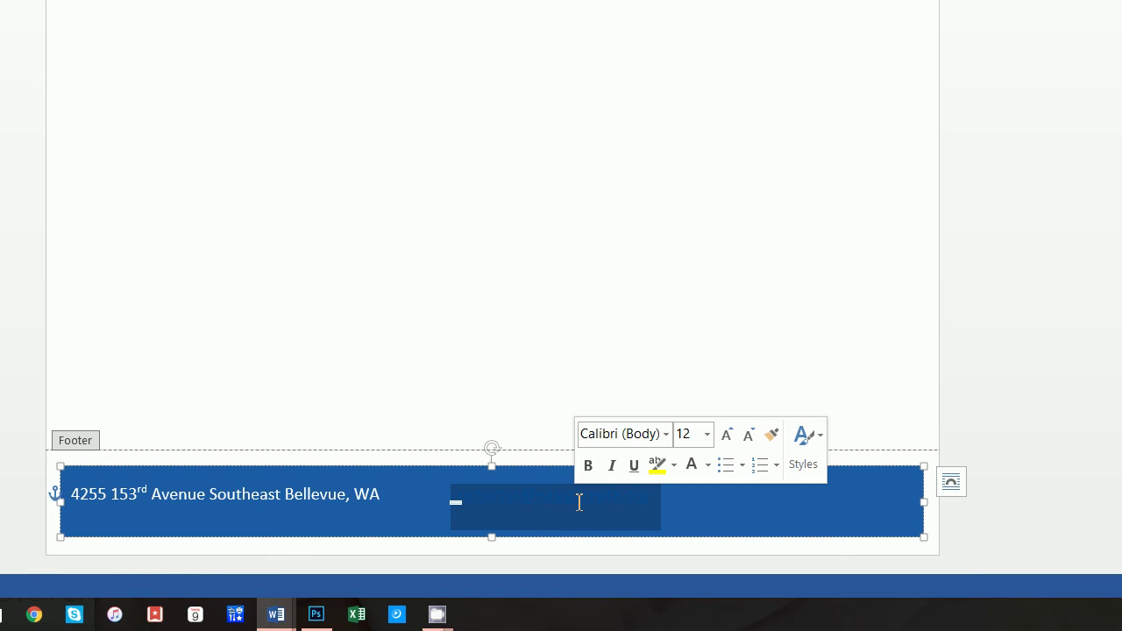
pyautogui.rightClick(563, 509)
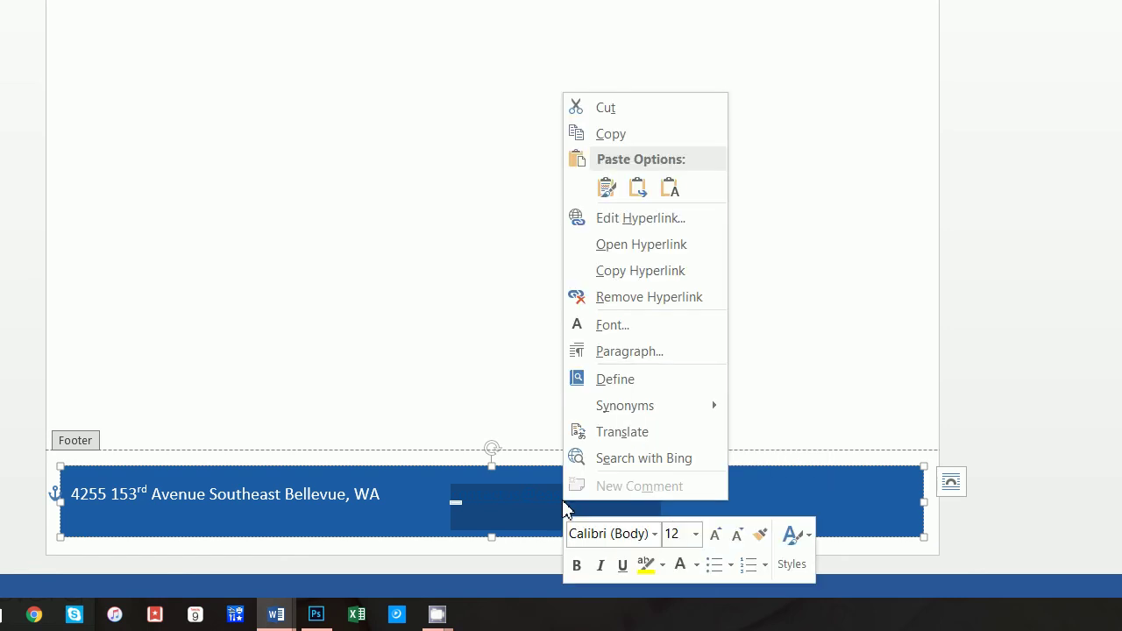
pyautogui.click(638, 301)
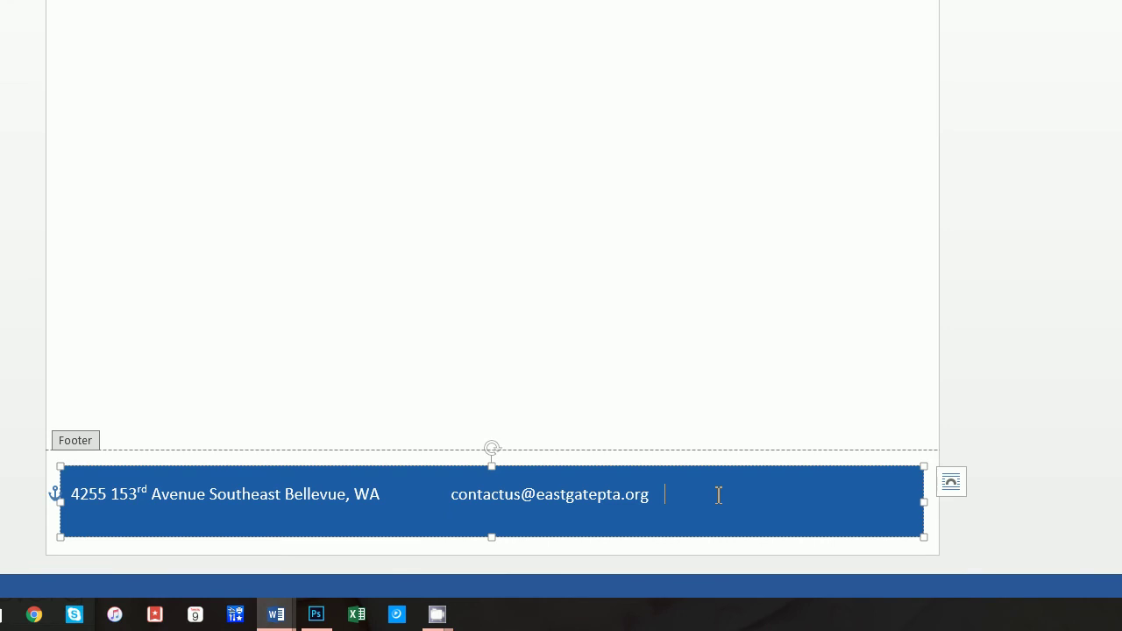
pyautogui.write('http://www.eastgatep')
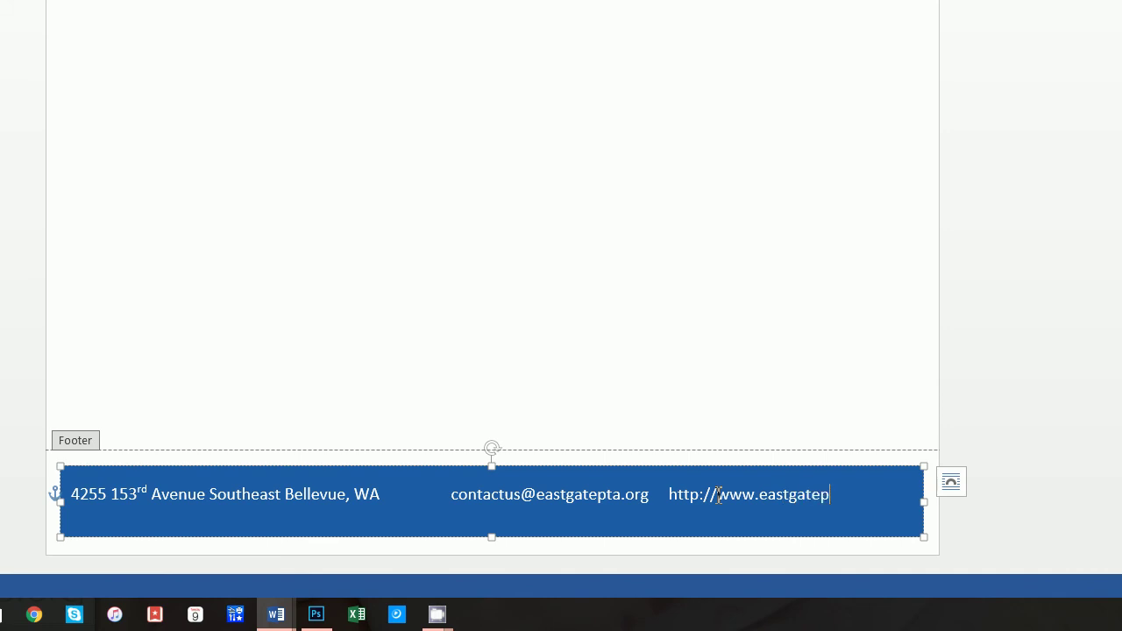
pyautogui.write('ta.org')
# - Delete the extra spaces after WA so the three footer items sit evenly
pyautogui.click(667, 494)
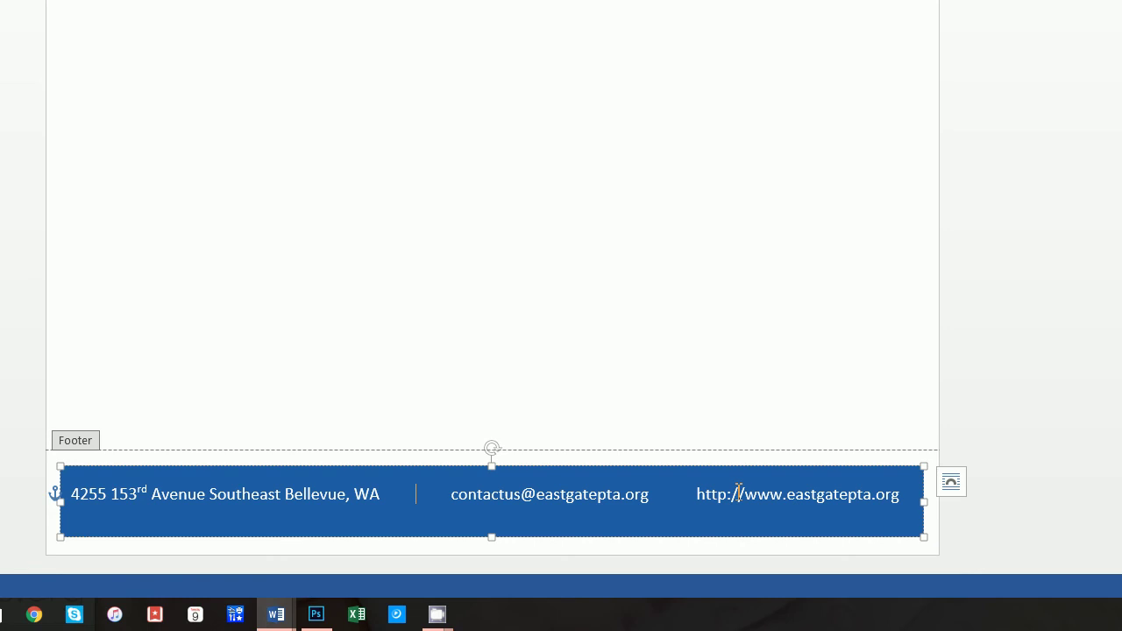
pyautogui.press('Delete')
pyautogui.press('Delete')
pyautogui.press('Delete')
pyautogui.press('Delete')
pyautogui.press('Delete')
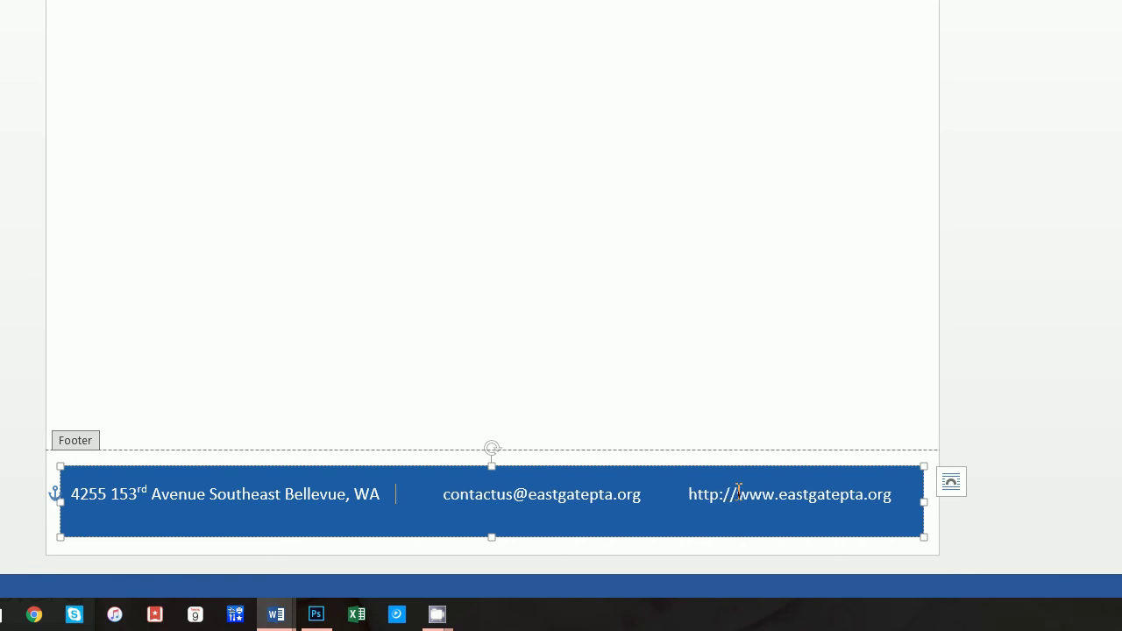
pyautogui.press('BackSpace')
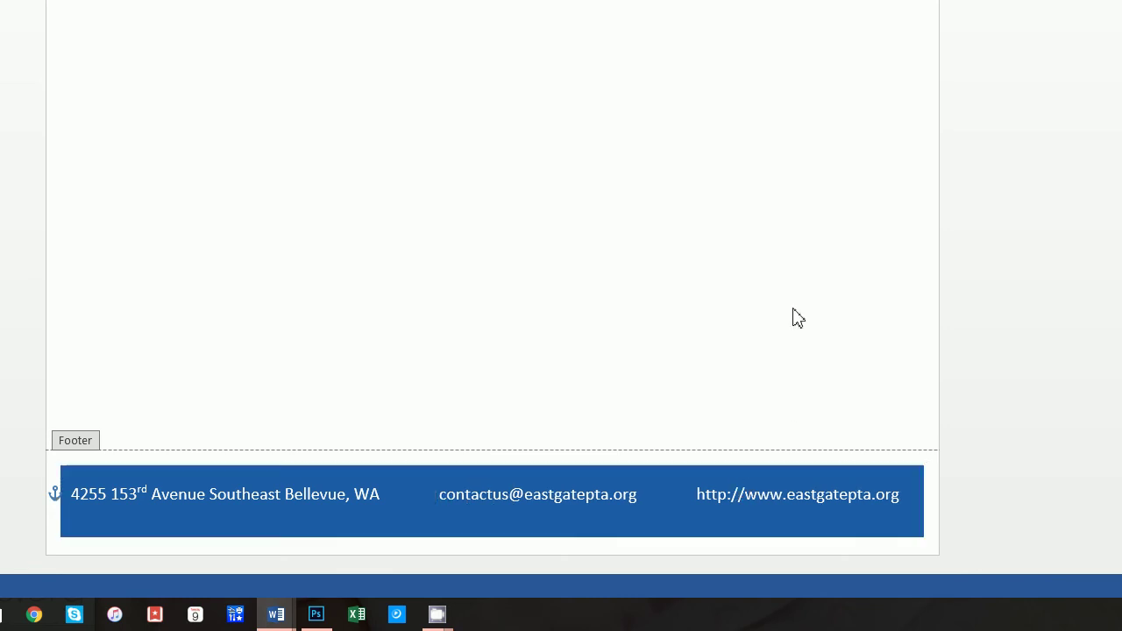
# - Draw a vertical line through the footer bar between the address and the e-mail
pyautogui.scroll(10, 641, 306)
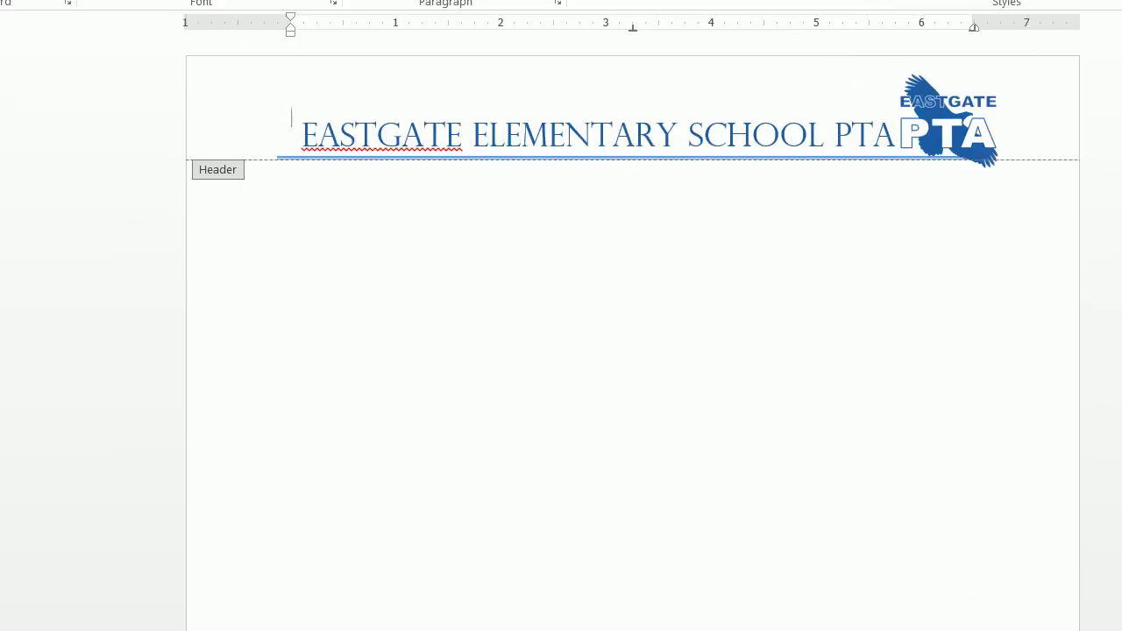
pyautogui.click(165, 23)
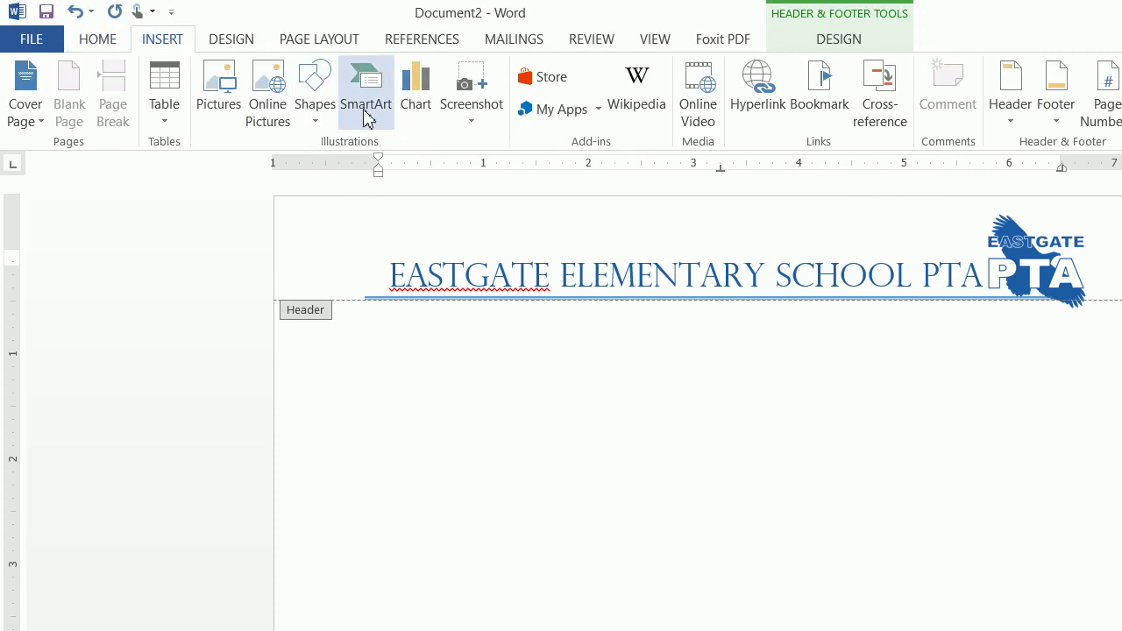
pyautogui.click(313, 98)
pyautogui.click(345, 166)
pyautogui.scroll(-10, 606, 483)
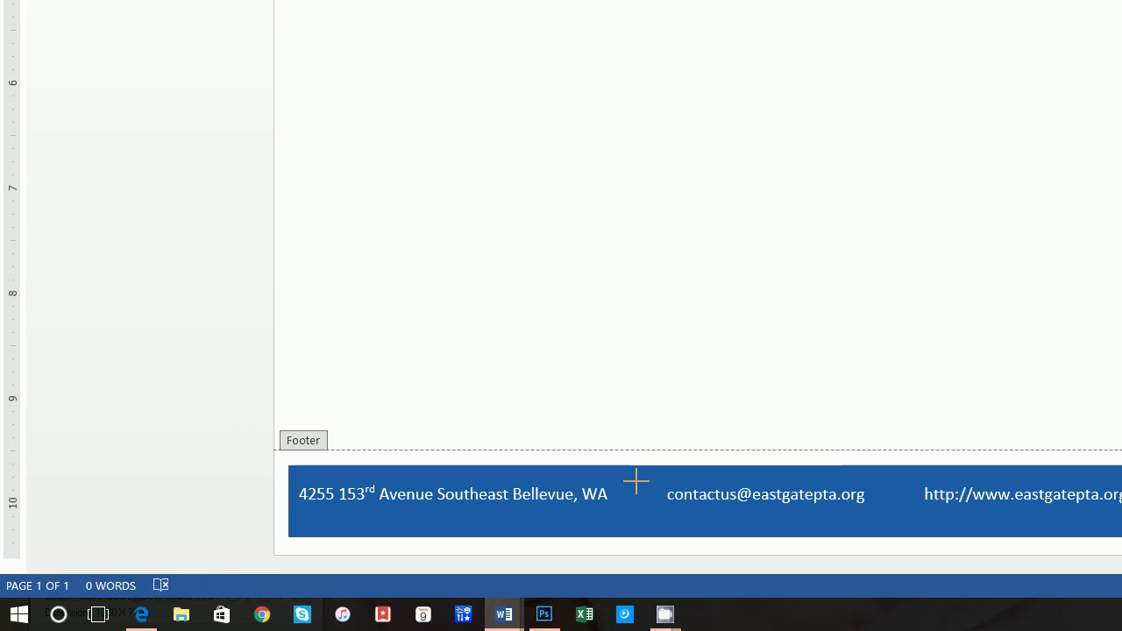
pyautogui.moveTo(637, 480); pyautogui.dragTo(637, 535)
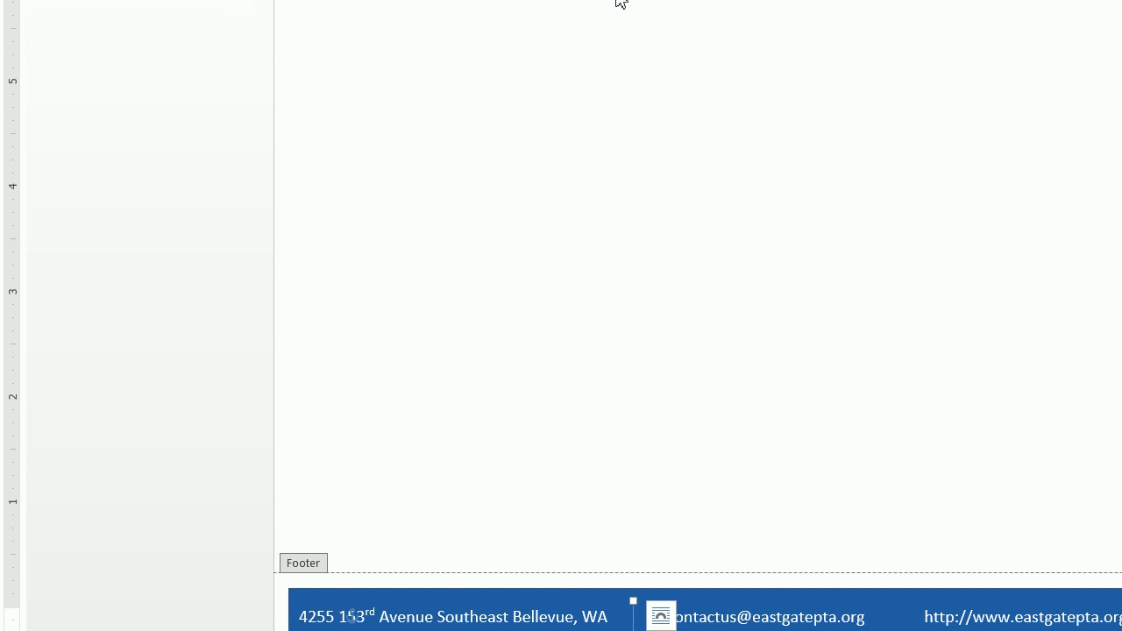
# - Make the divider line white with a ¾ pt weight
pyautogui.click(539, 92)
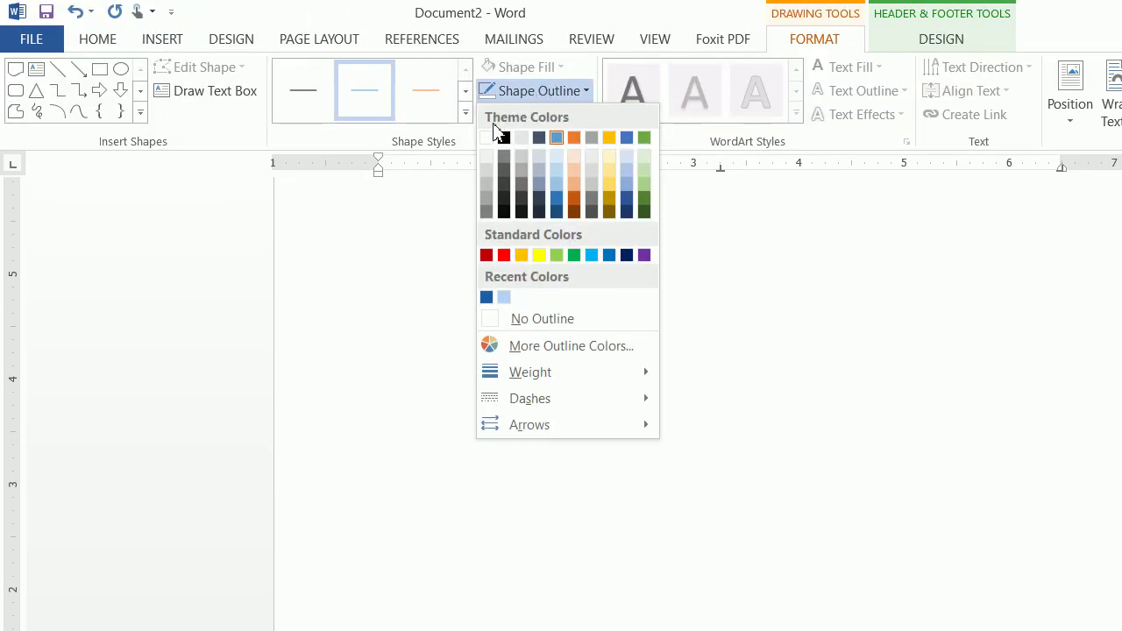
pyautogui.click(487, 138)
pyautogui.click(511, 92)
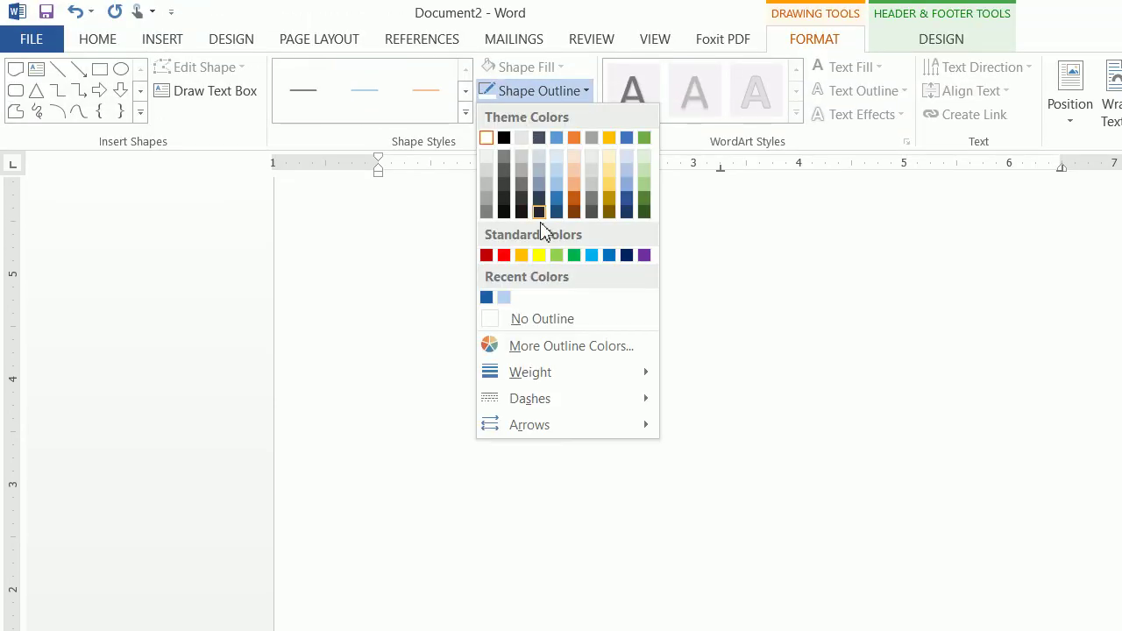
pyautogui.moveTo(647, 377)
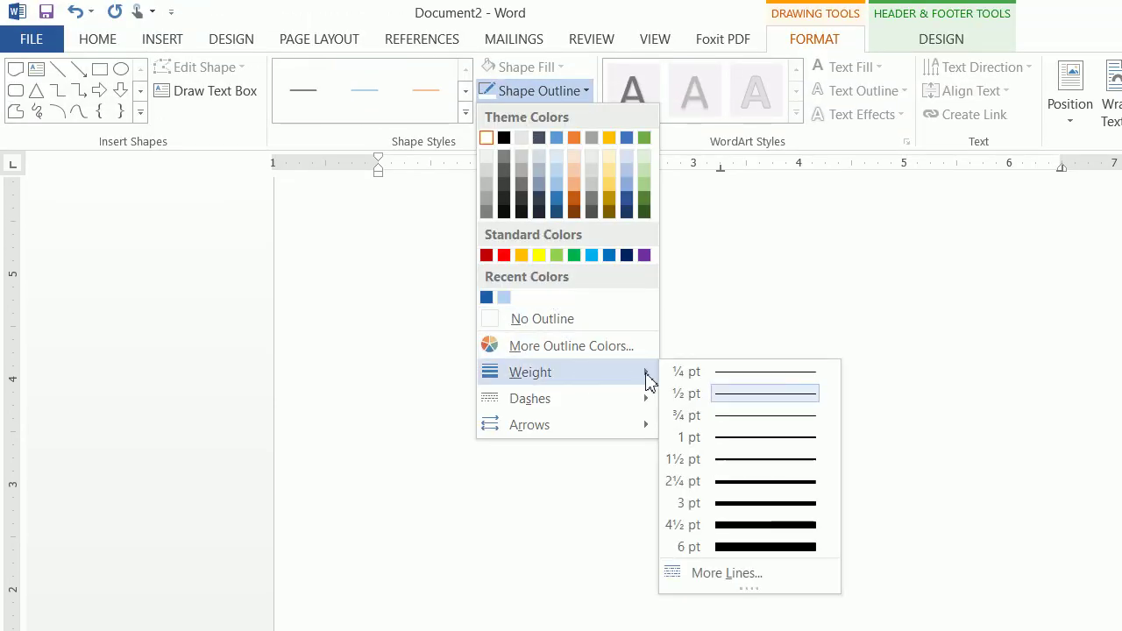
pyautogui.click(702, 416)
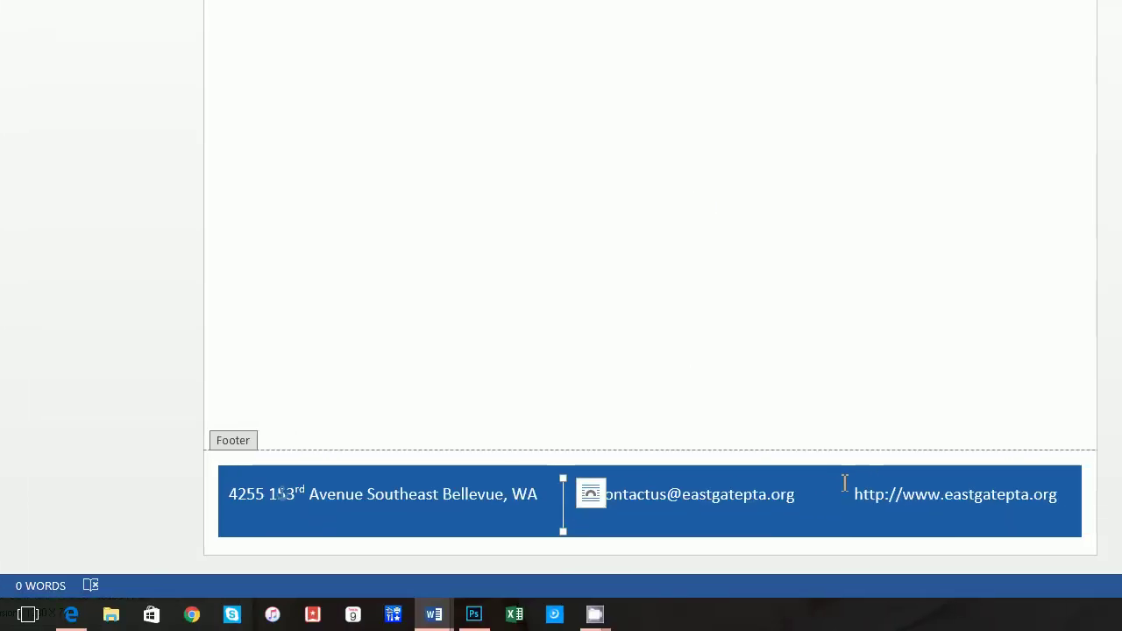
pyautogui.rightClick(563, 501)
pyautogui.press('Escape')
pyautogui.click(563, 504)
pyautogui.rightClick(564, 507)
pyautogui.click(633, 190)
pyautogui.click(829, 493)
pyautogui.rightClick(830, 495)
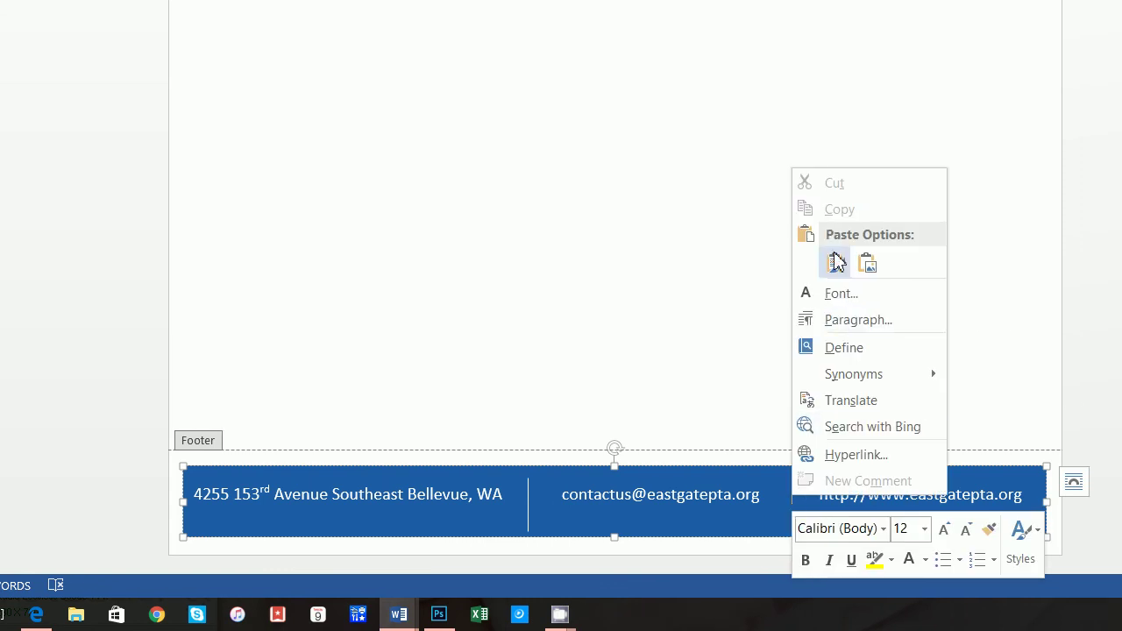
pyautogui.click(855, 256)
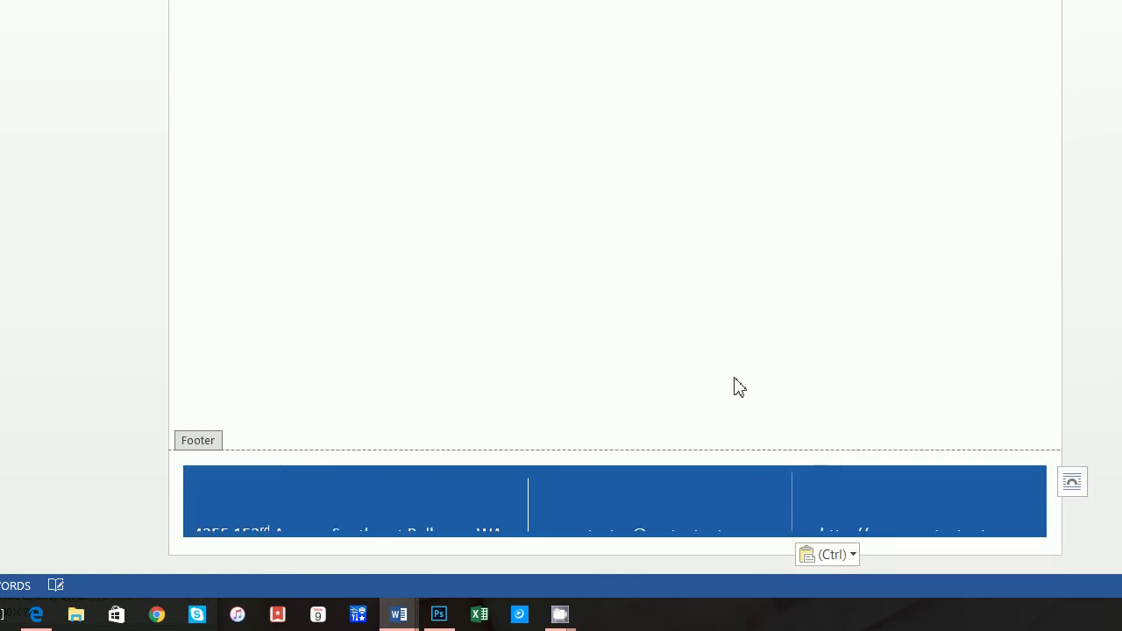
pyautogui.click(785, 493)
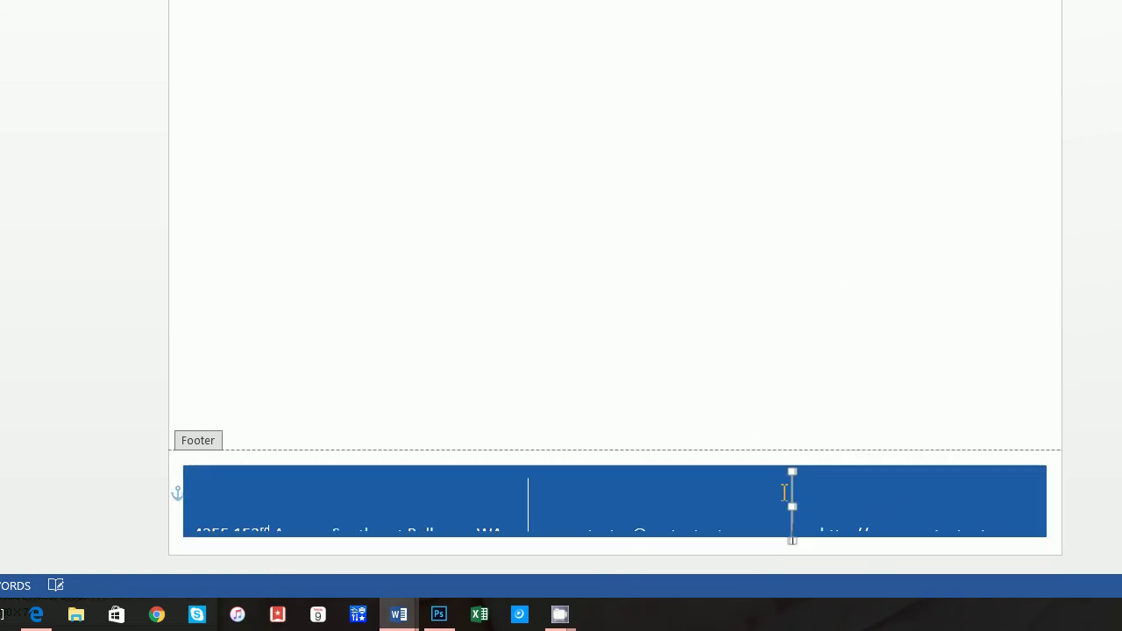
pyautogui.press('Delete')
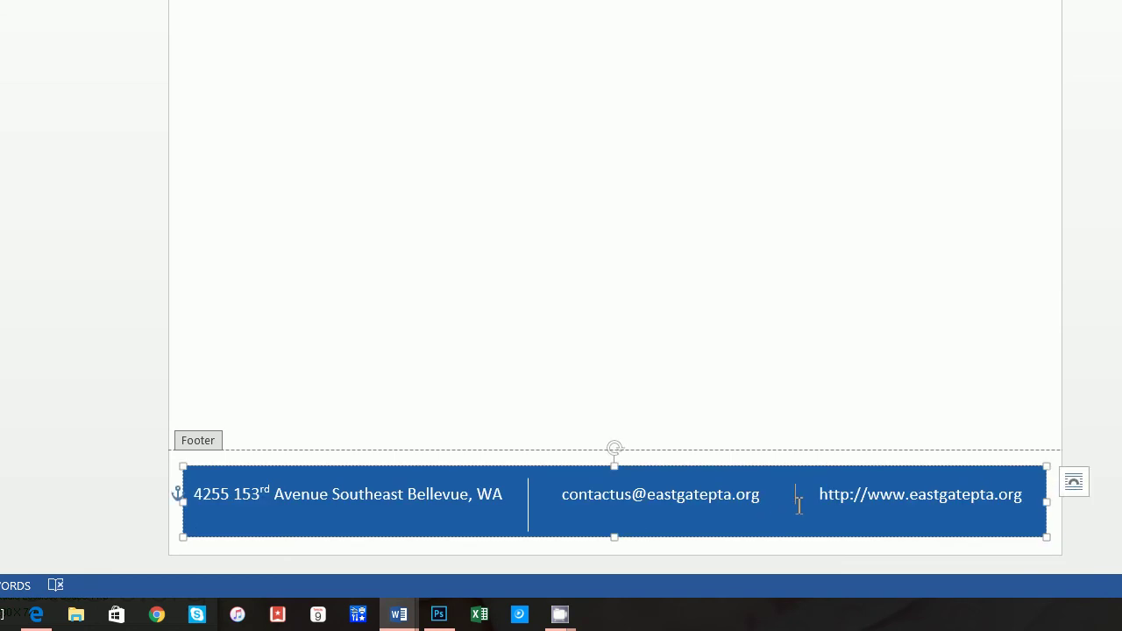
pyautogui.click(804, 450)
pyautogui.scroll(3, 802, 412)
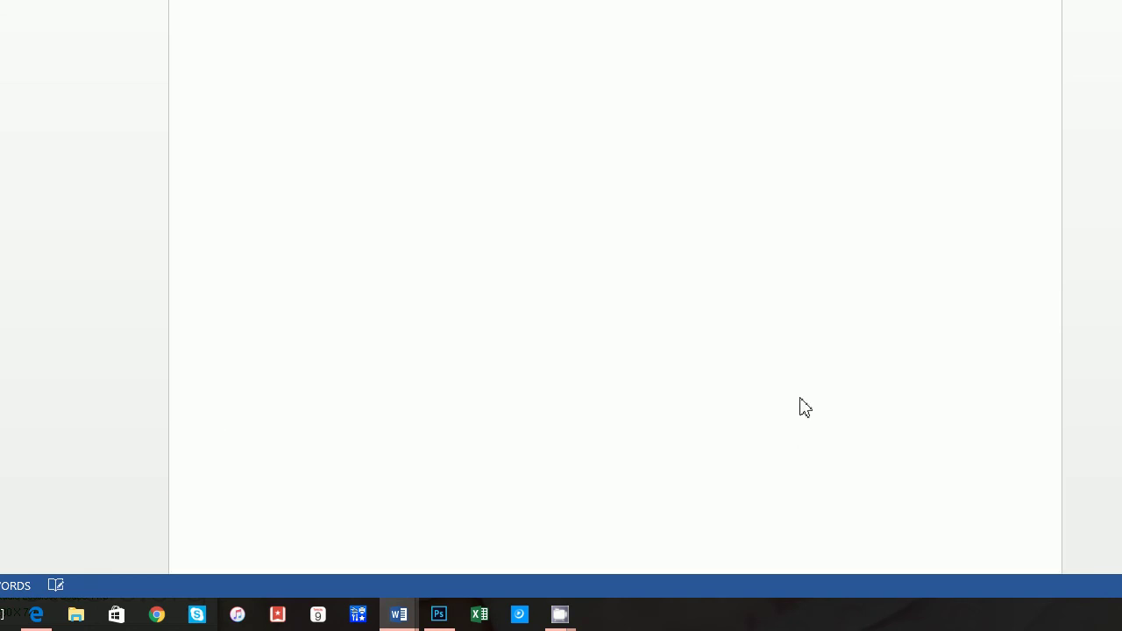
pyautogui.scroll(-3, 770, 440)
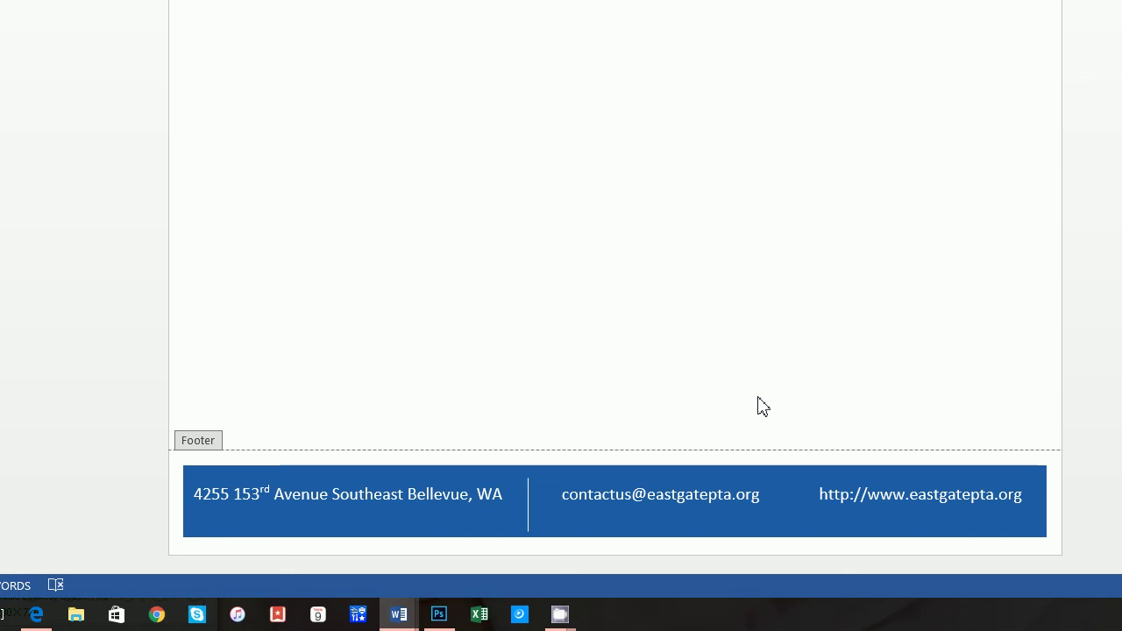
pyautogui.scroll(-3, 752, 413)
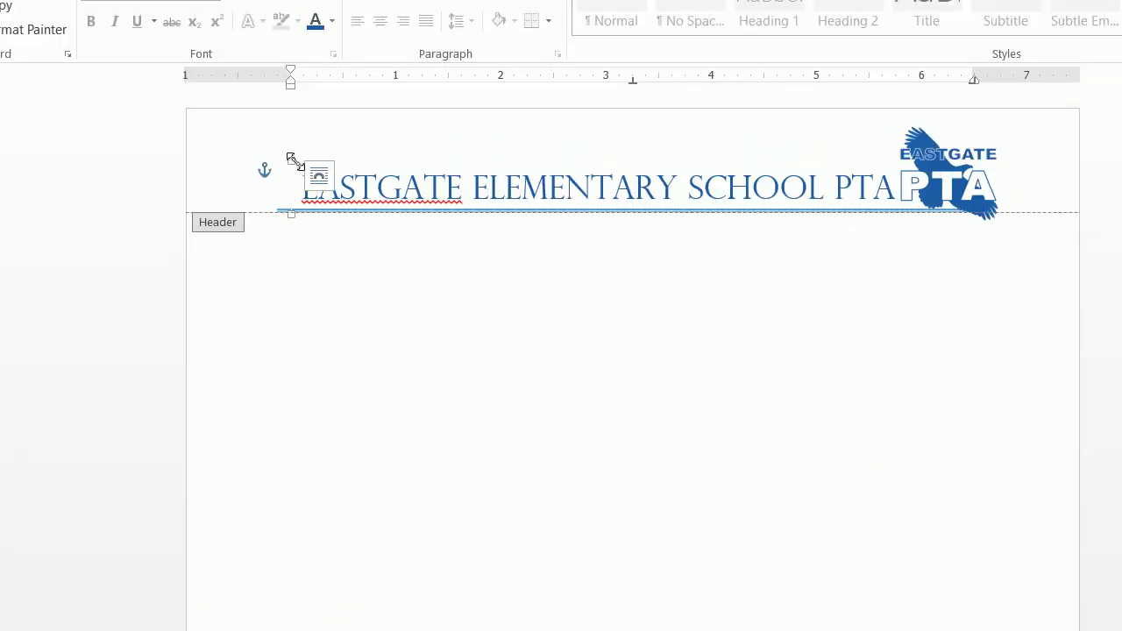
# - Place a copy of the white divider between the e-mail and the website
pyautogui.moveTo(296, 188); pyautogui.dragTo(777, 487)
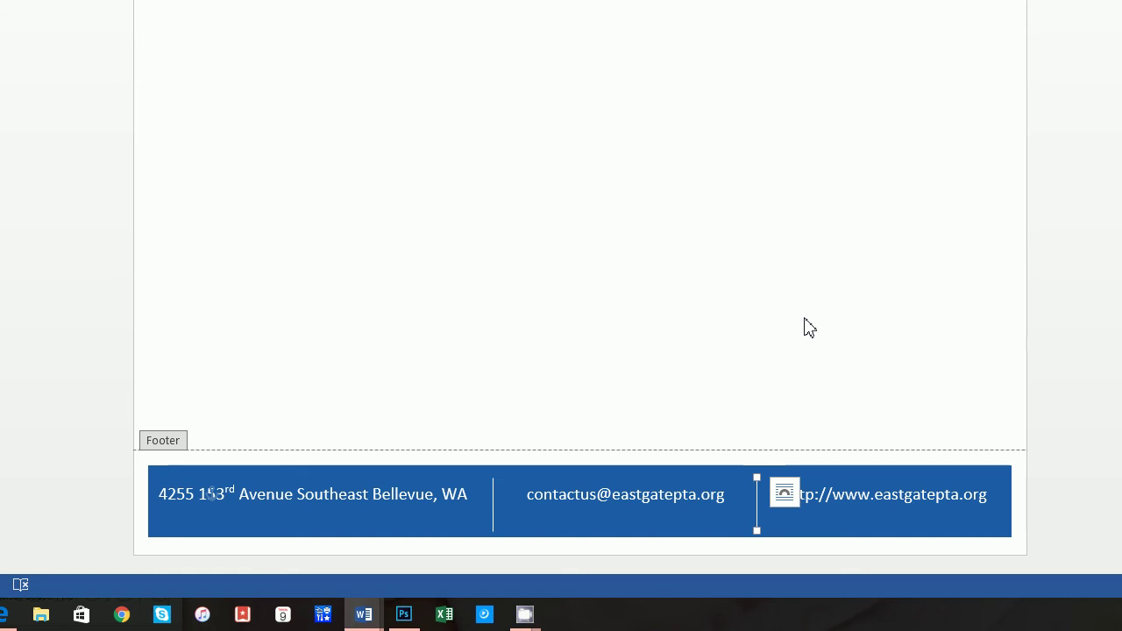
# - Close the footer and return to the letter body
pyautogui.doubleClick(808, 330)
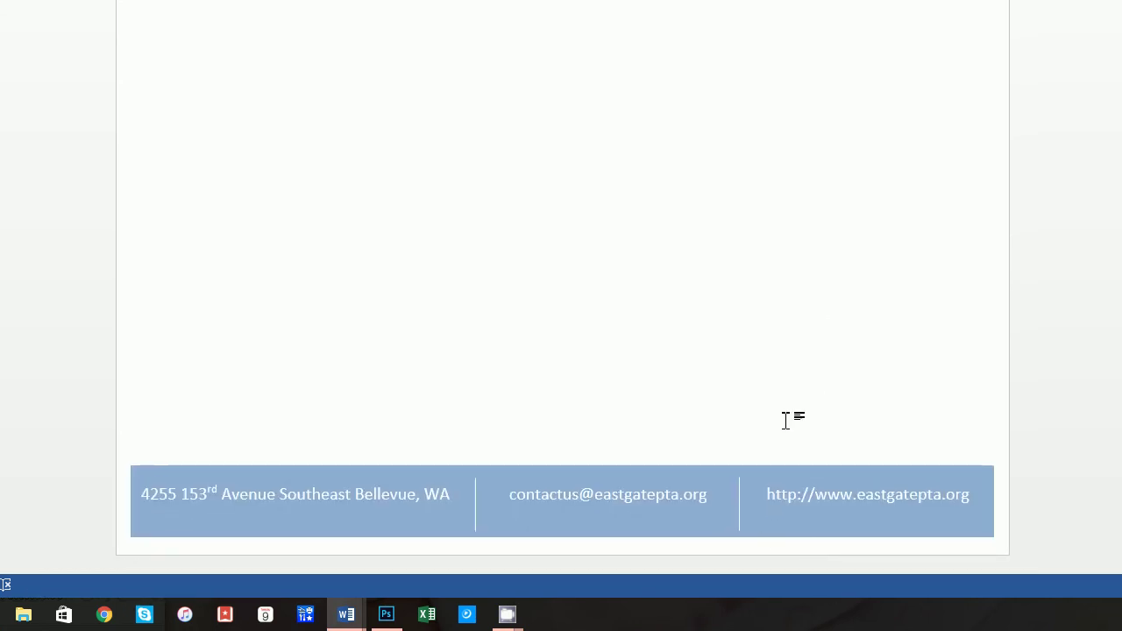